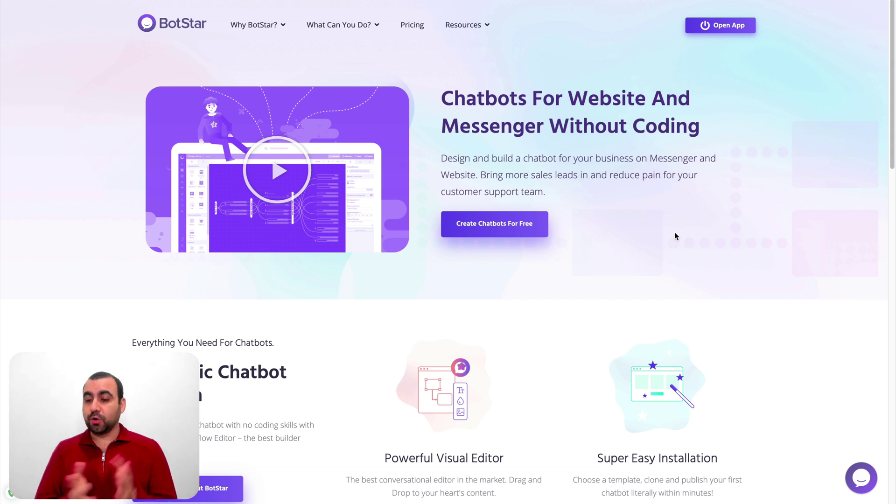
Open the homepage's demo chat conversation, then close it again
left_click(861, 478)
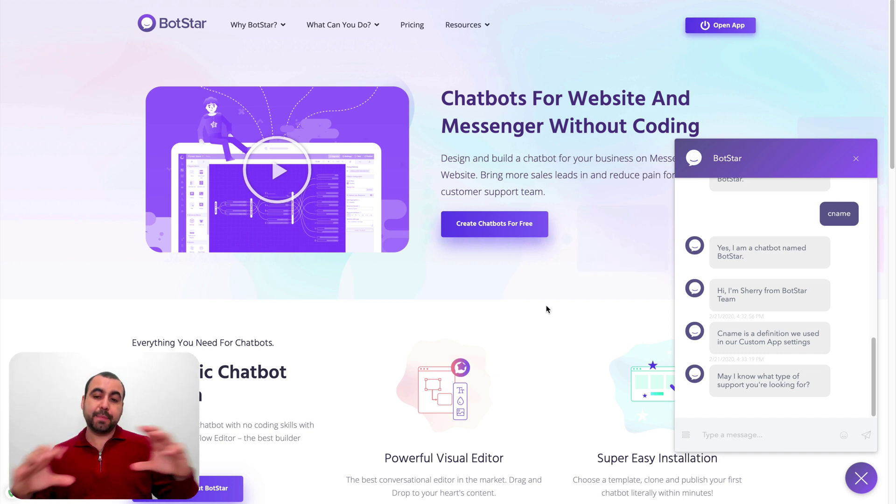
left_click(856, 159)
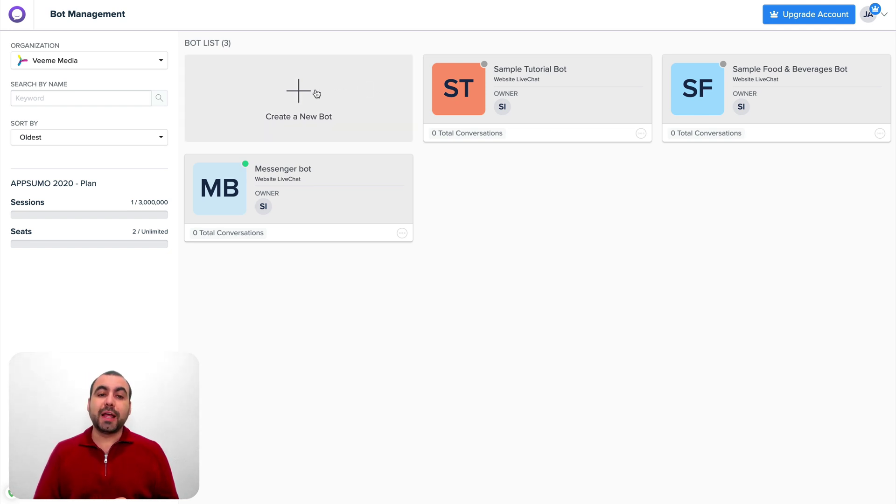
Start a blank bot from scratch, name it TEST, and create it
left_click(338, 92)
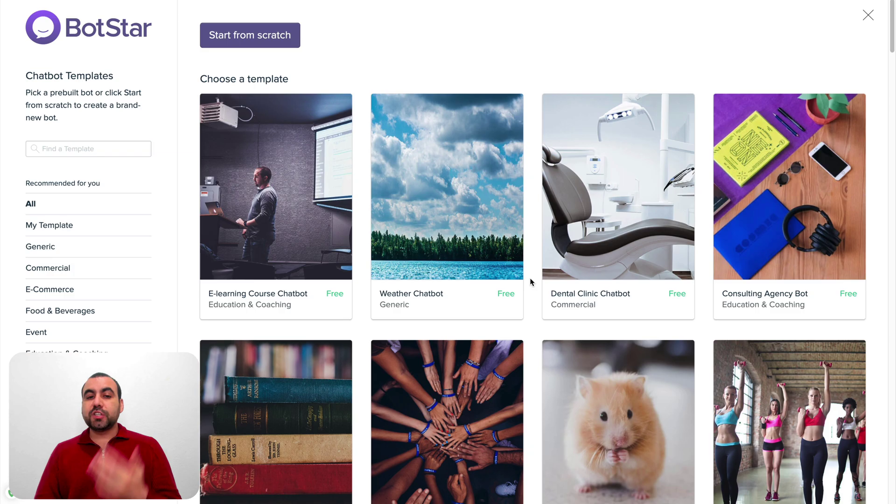
scroll(530, 264, "down", 14)
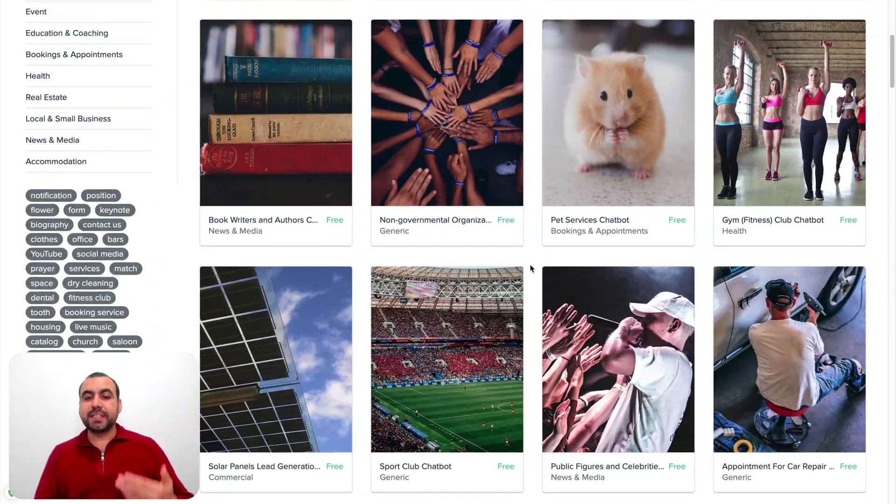
scroll(531, 265, "down", 14)
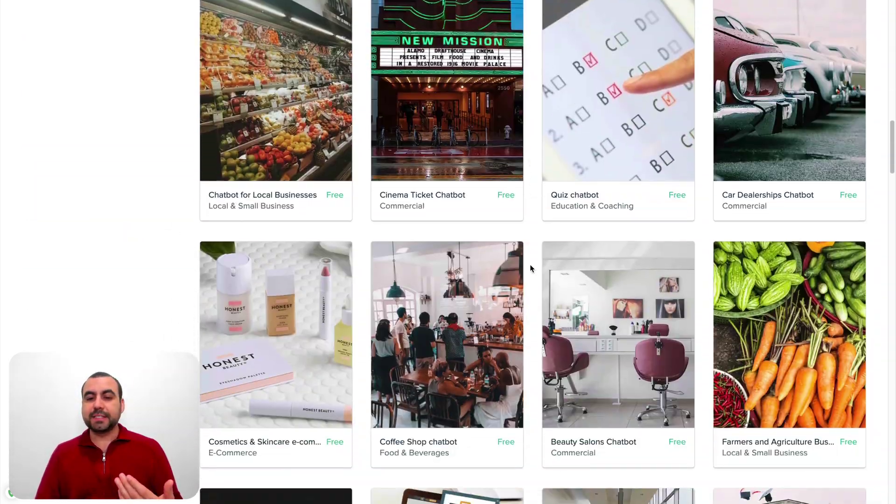
scroll(530, 269, "up", 20)
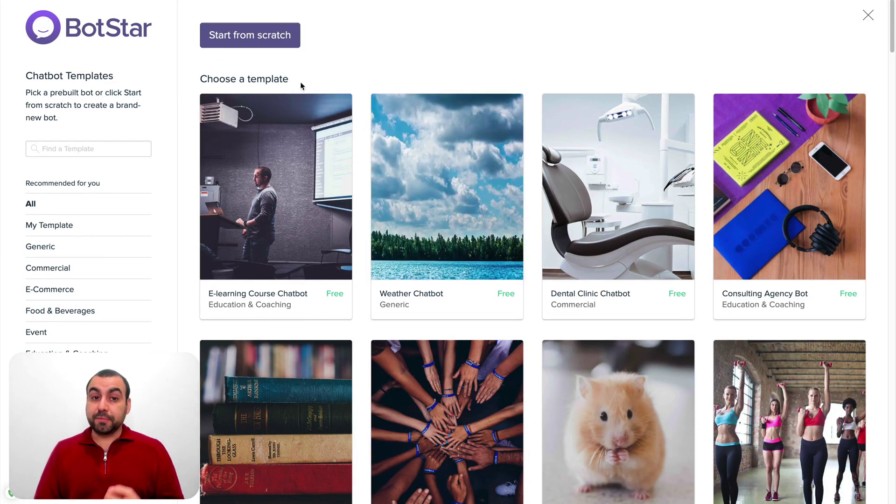
left_click(253, 40)
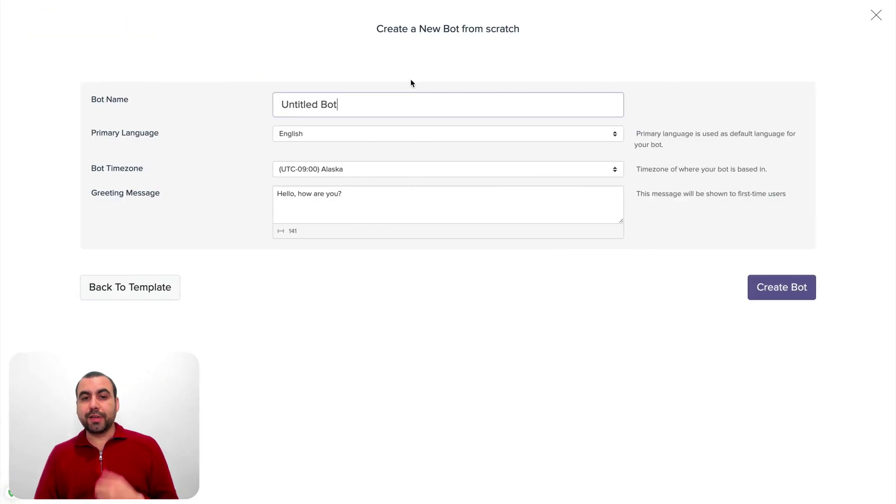
double_click(372, 99)
left_click(371, 99)
type("TEST")
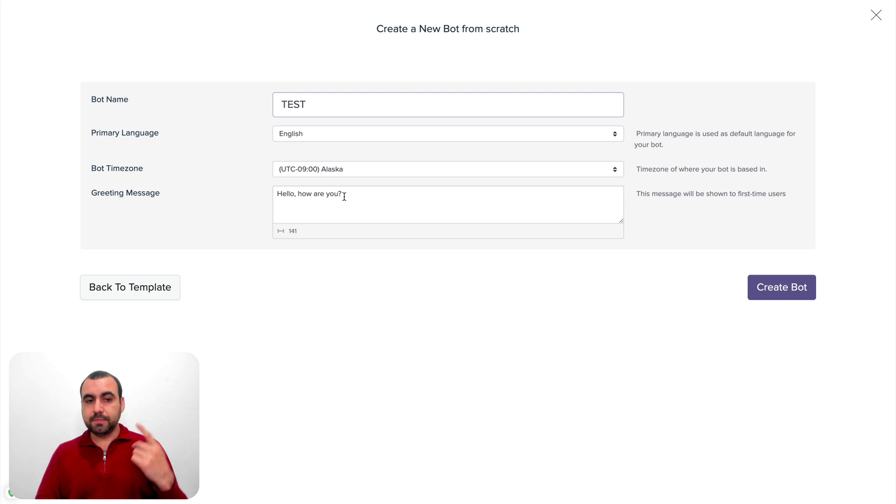
left_click(791, 283)
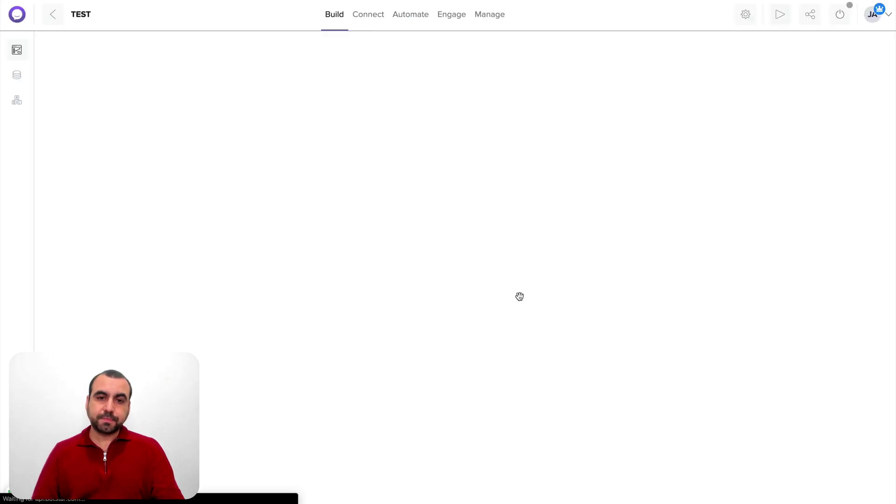
Add a Buttons List block whose message reads 'Hello {full_name}, how can I help you?'
left_click_drag(466, 279, 280, 188)
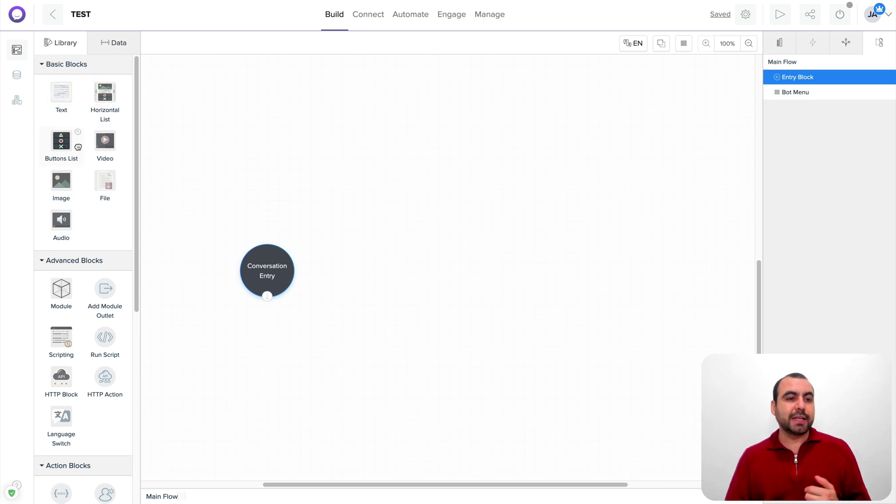
left_click_drag(78, 147, 400, 238)
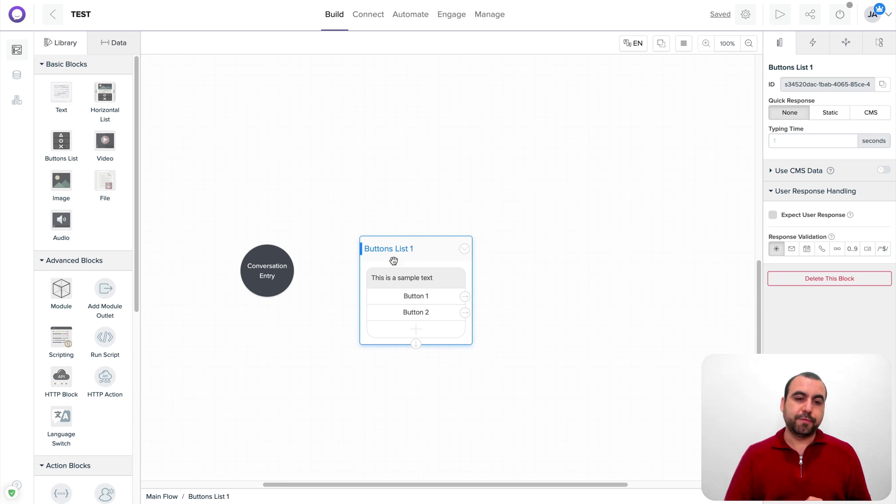
left_click(425, 279)
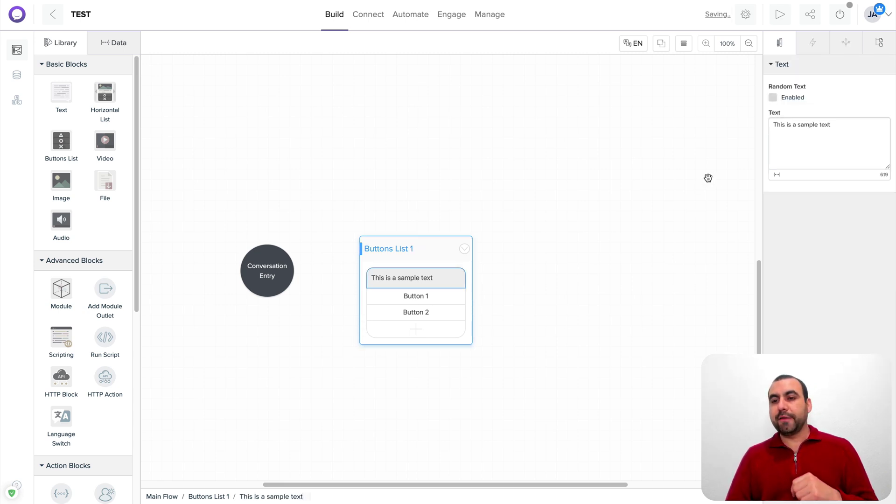
triple_click(805, 135)
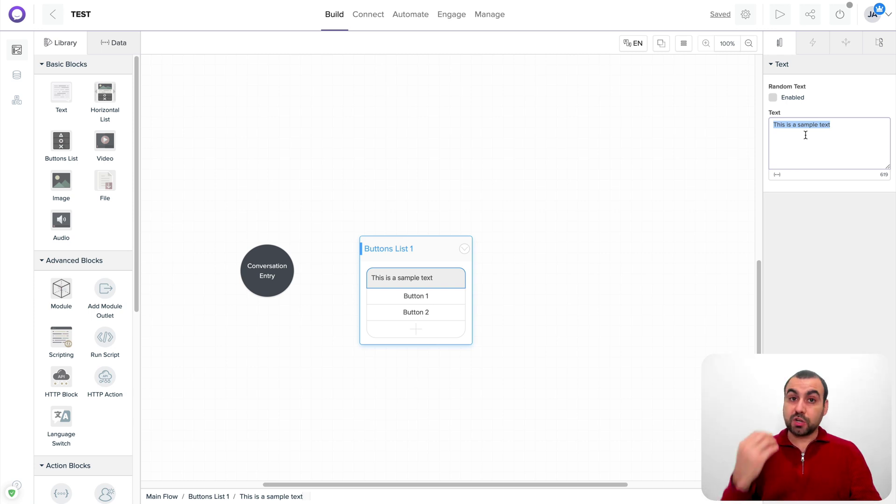
type("Hello")
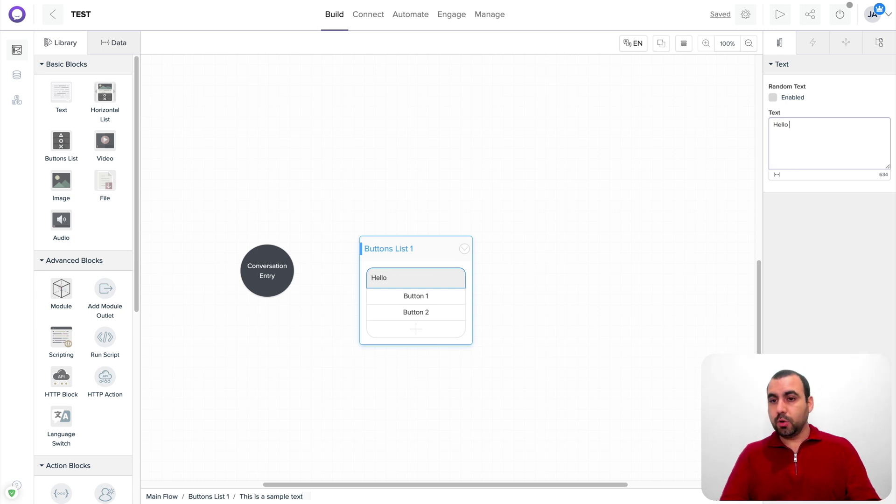
left_click(777, 176)
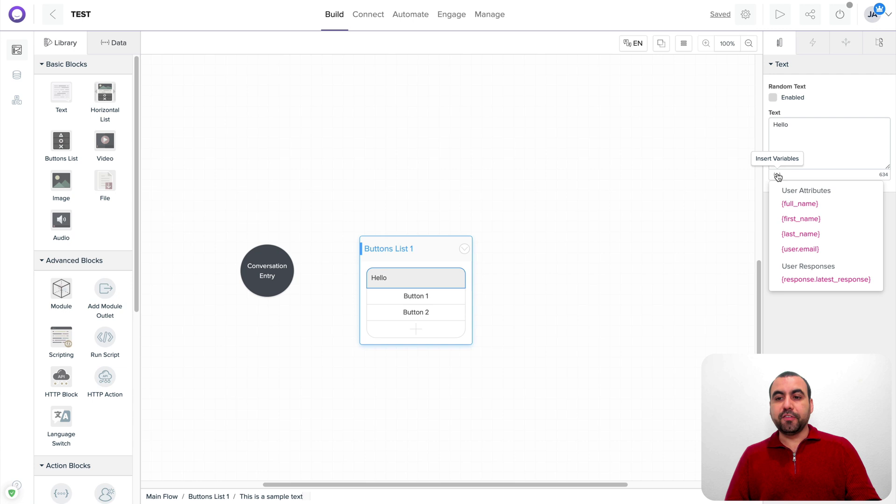
left_click(801, 206)
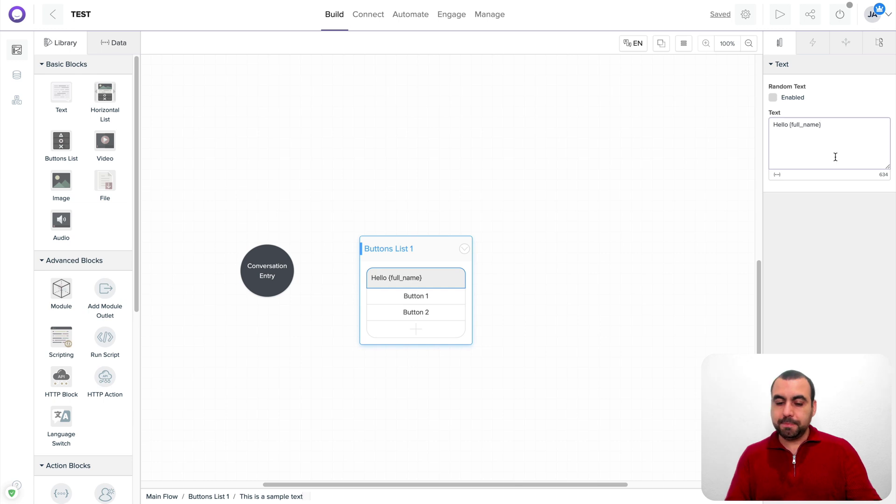
type(", how ")
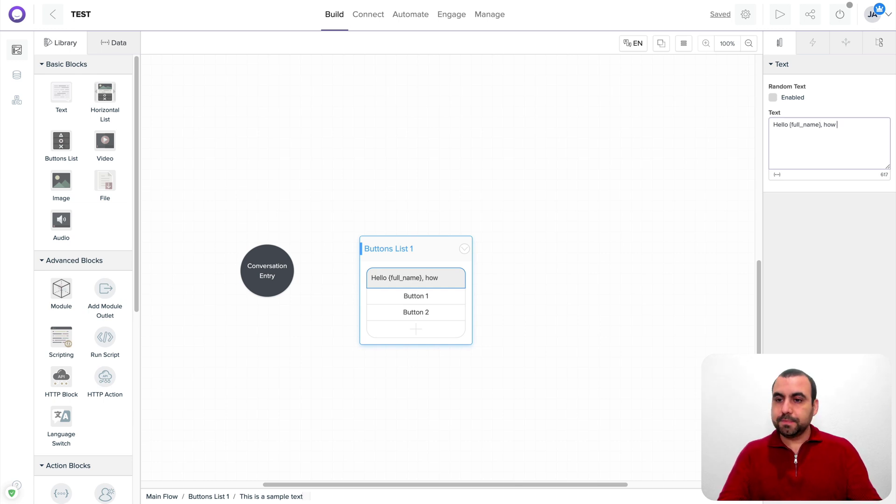
type("can I help you?")
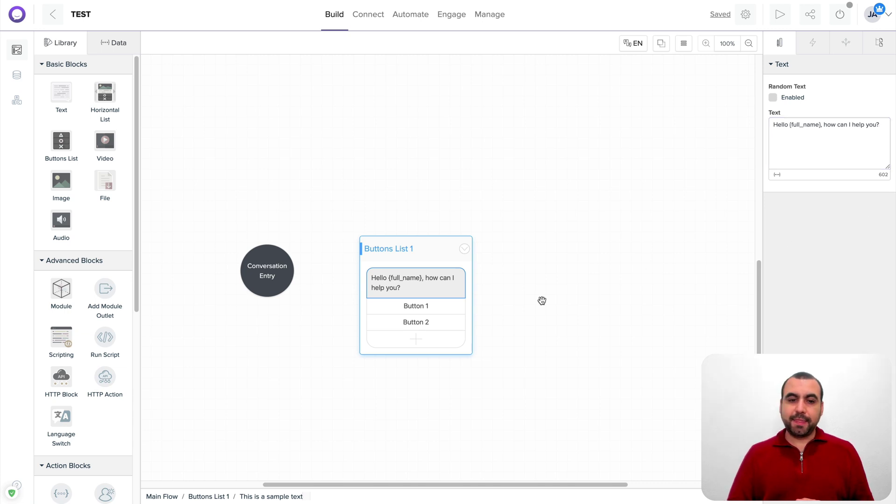
Label Buttons List 1's buttons Address, Phone Number and a new third button Menu
left_click(421, 309)
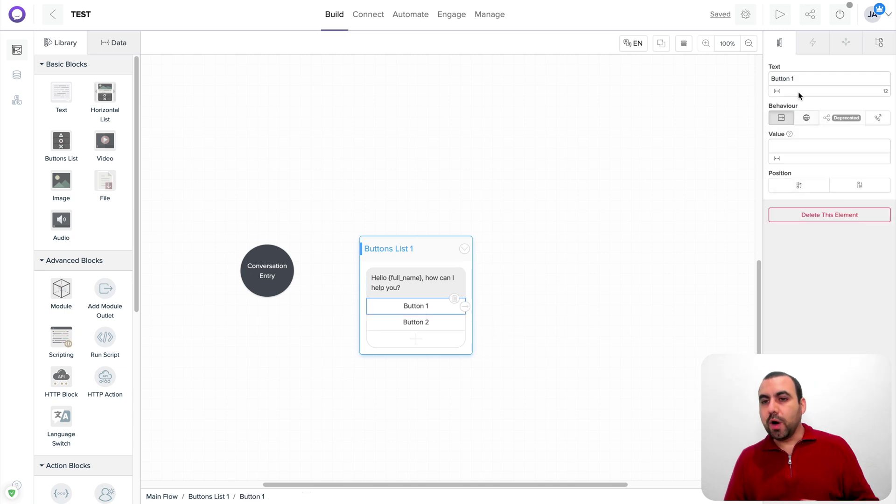
triple_click(786, 78)
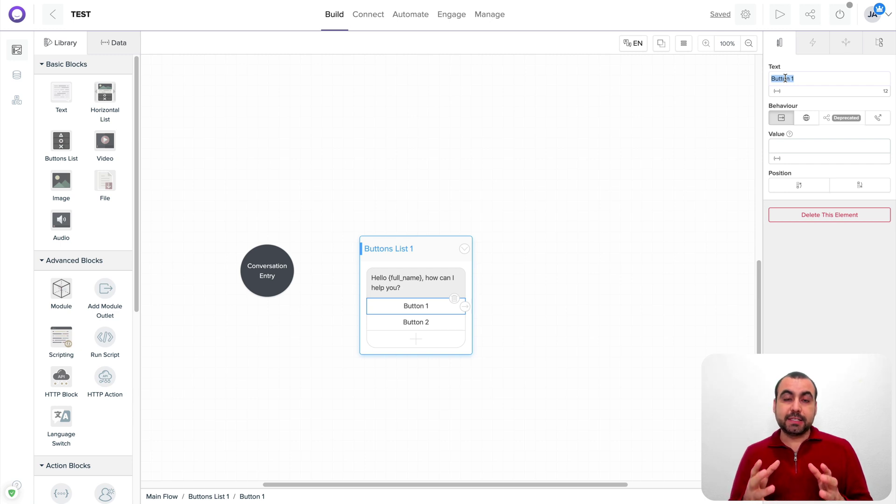
type("Address")
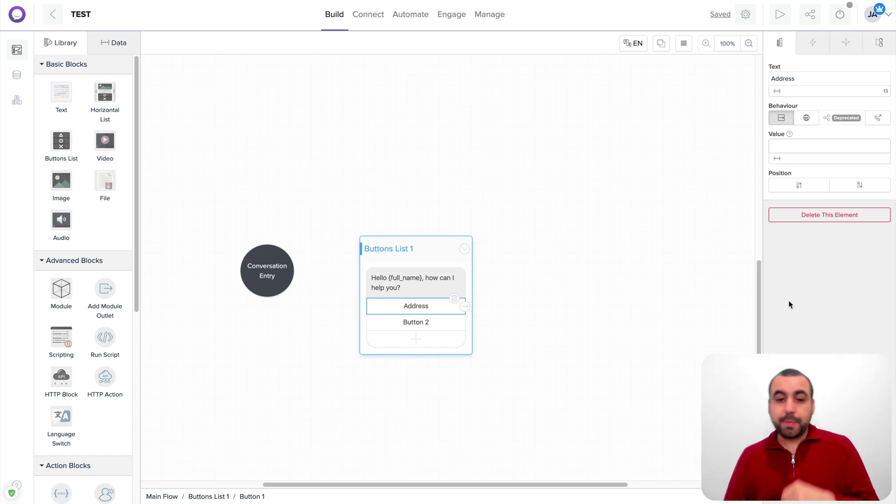
left_click(439, 323)
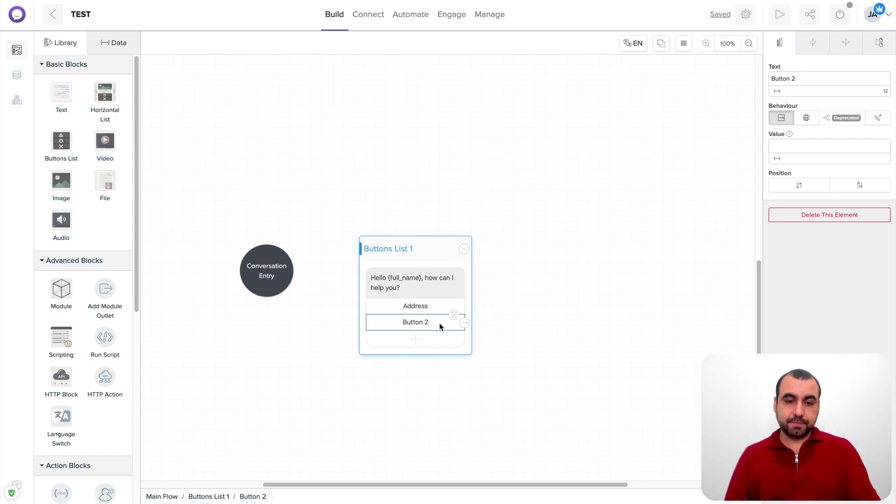
triple_click(812, 74)
type("Phone Numn")
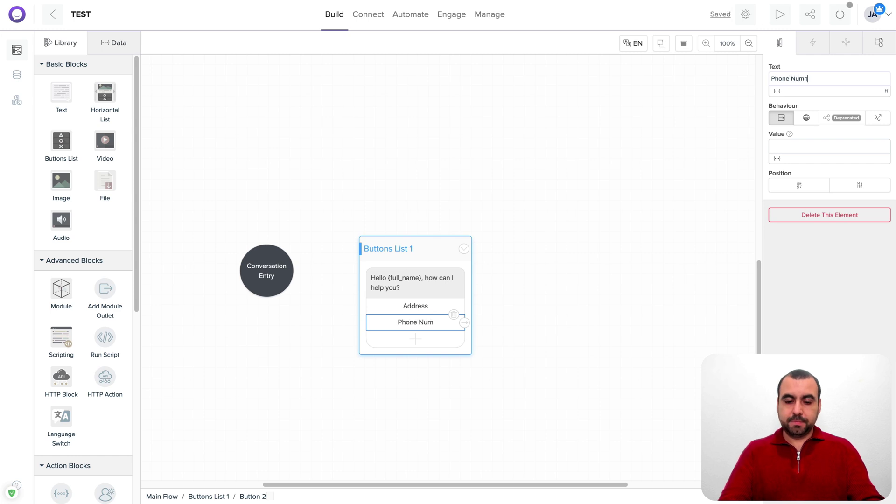
key("BackSpace")
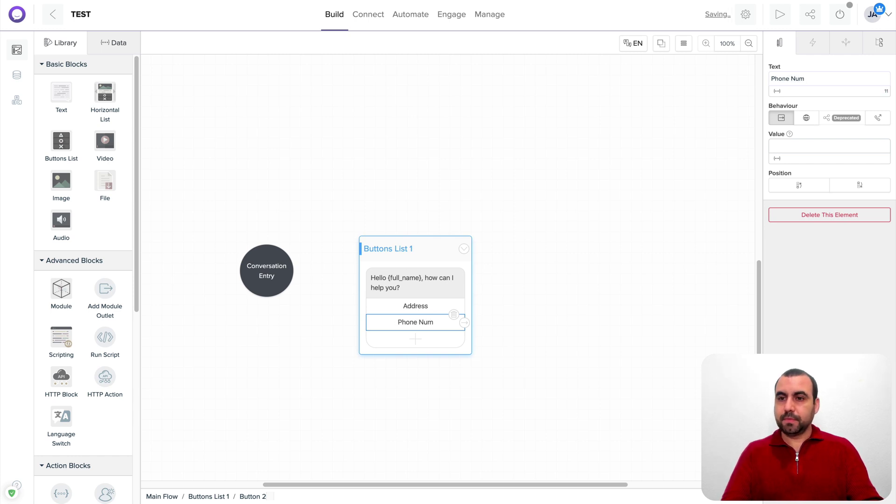
type("ber")
left_click(429, 341)
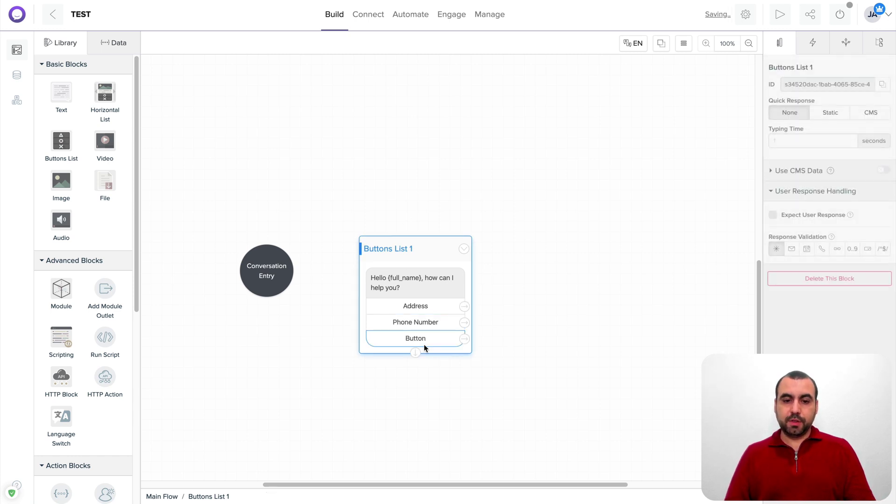
left_click(423, 340)
triple_click(813, 75)
type("Menu")
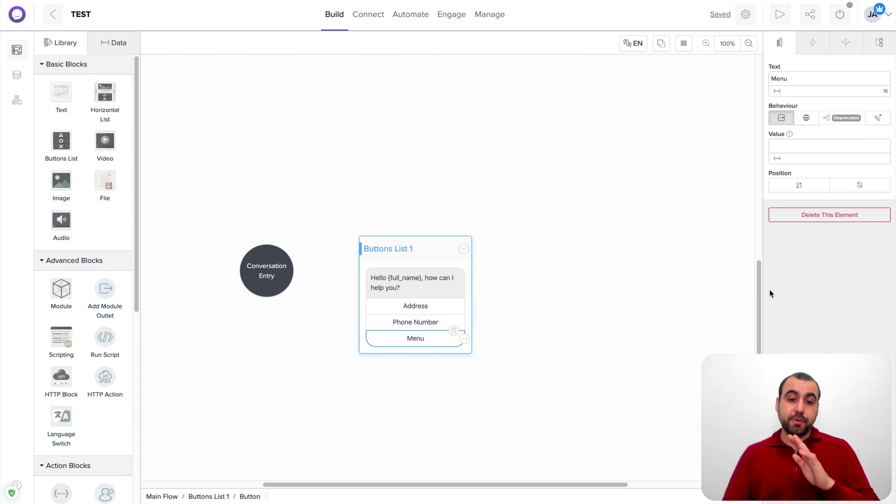
Connect Conversation Entry to Buttons List 1
left_click(418, 260)
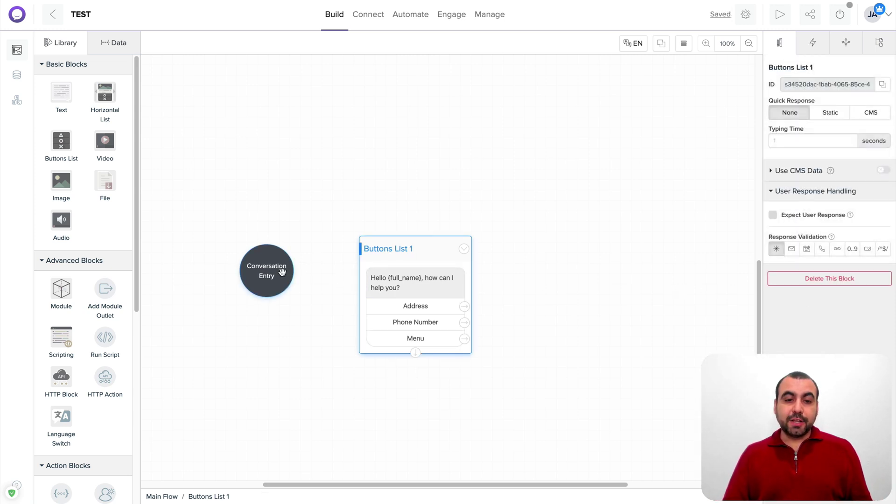
left_click(275, 279)
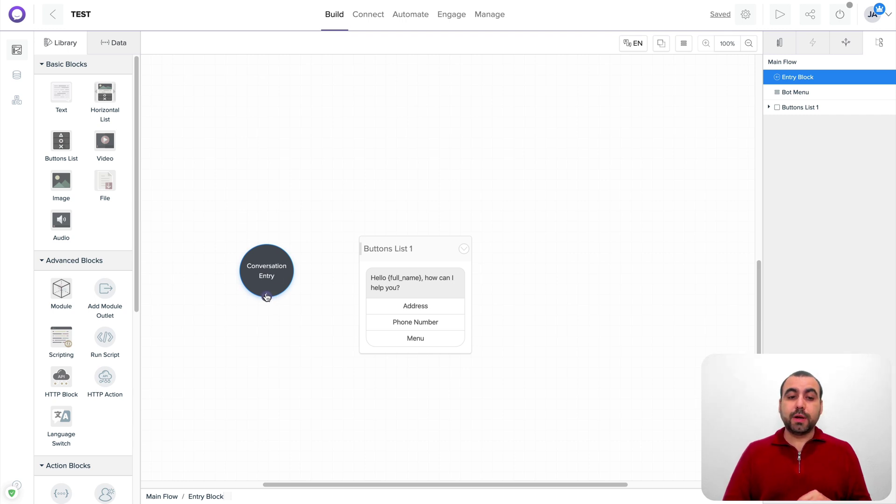
left_click_drag(266, 296, 417, 250)
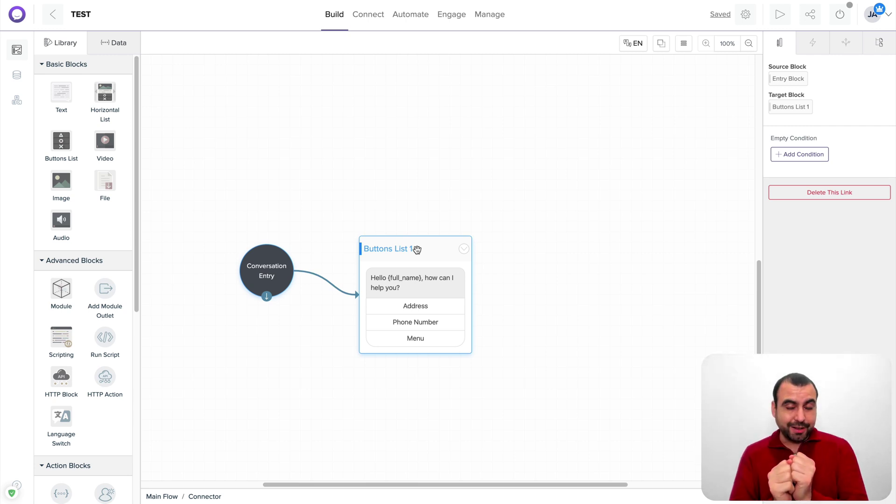
Add a Simple Text 1 block and link the Address button to it
left_click_drag(421, 256, 415, 240)
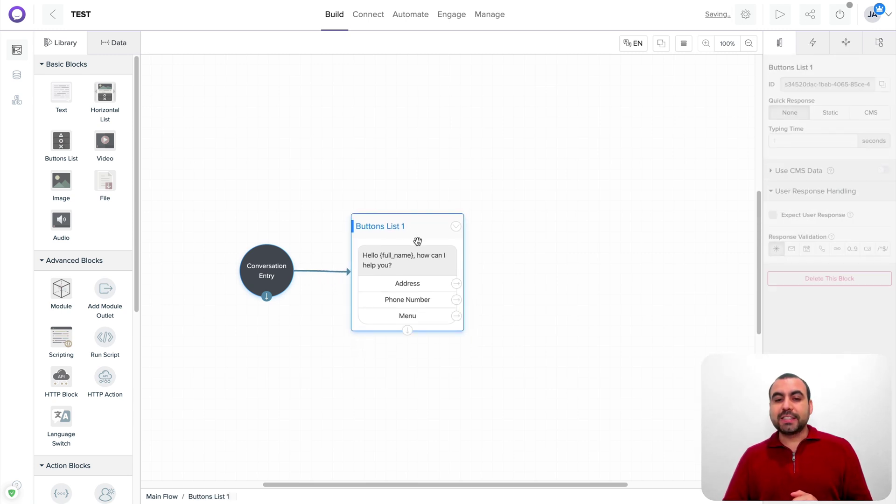
left_click(427, 286)
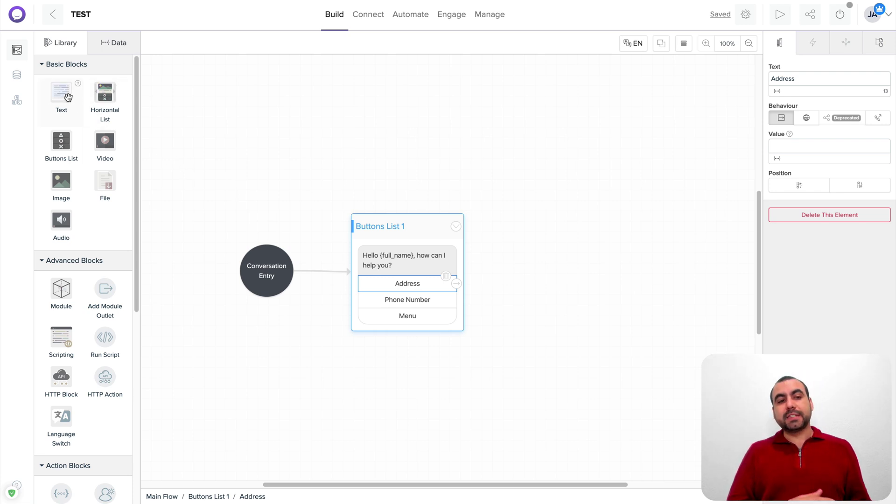
left_click_drag(68, 97, 531, 220)
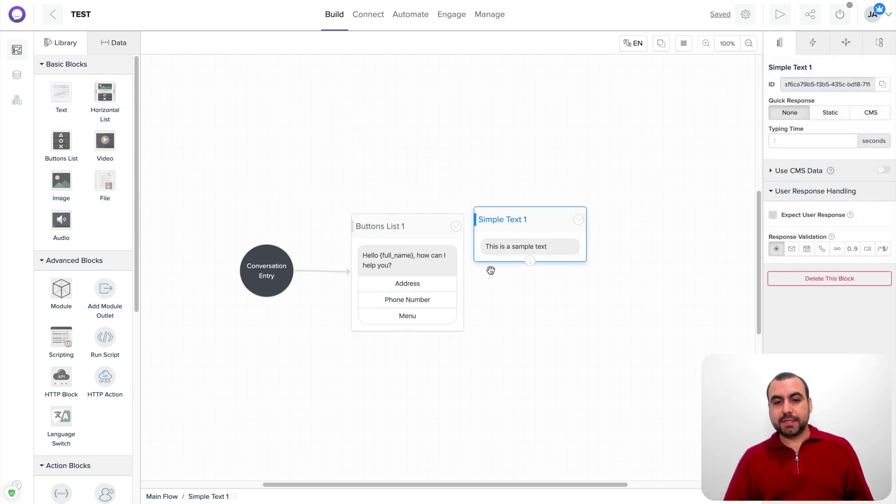
left_click(456, 283)
left_click_drag(456, 283, 595, 222)
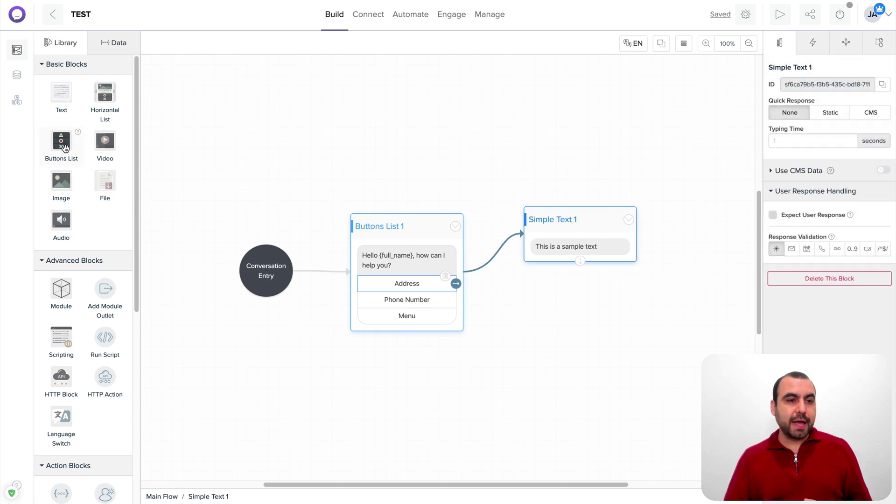
Add Buttons List 2 and stack it directly under Simple Text 1
left_click_drag(61, 140, 559, 290)
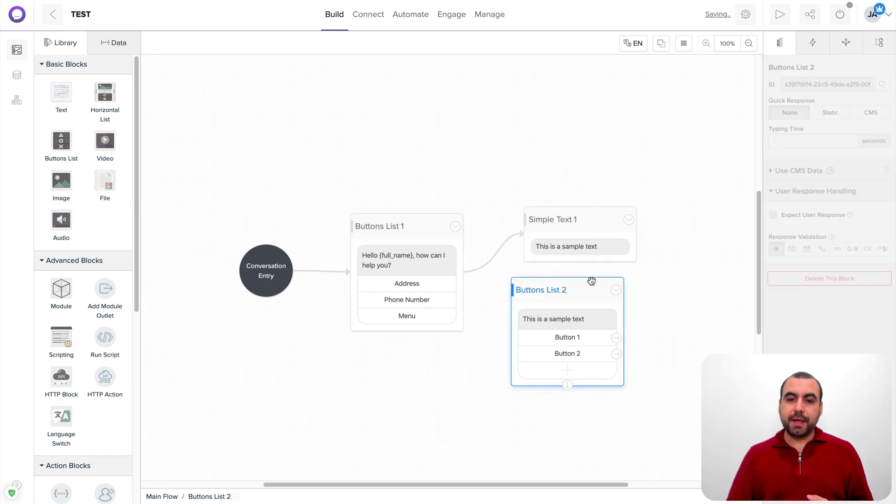
left_click_drag(587, 219, 584, 85)
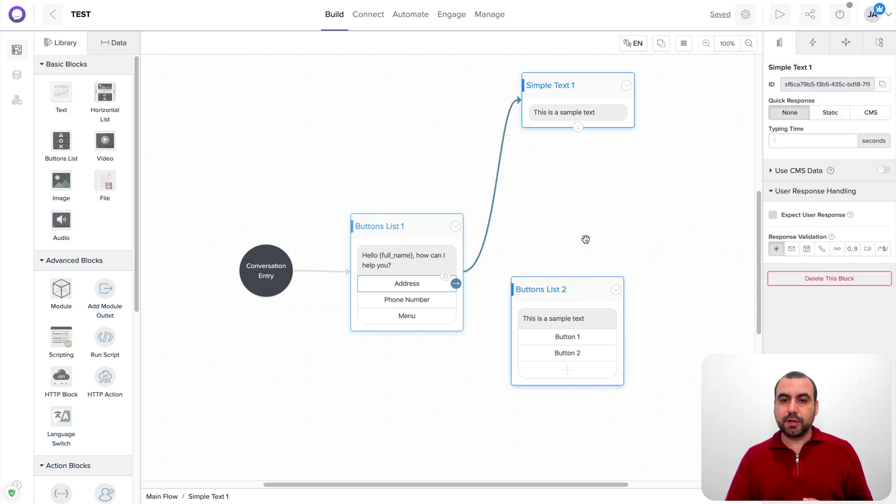
mouse_move(590, 289)
left_mouse_down()
mouse_move(598, 158)
mouse_move(579, 157)
left_mouse_up()
left_click(578, 123)
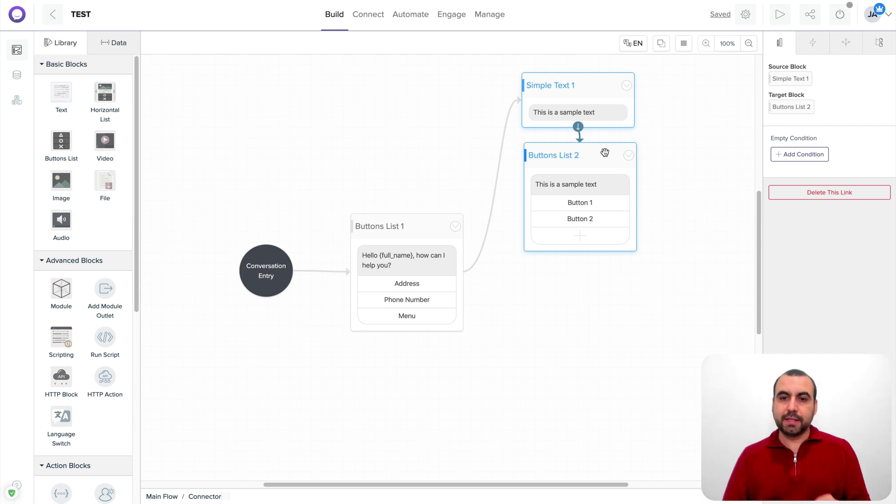
Set Simple Text 1's message to 'Address'
left_click(579, 116)
triple_click(794, 125)
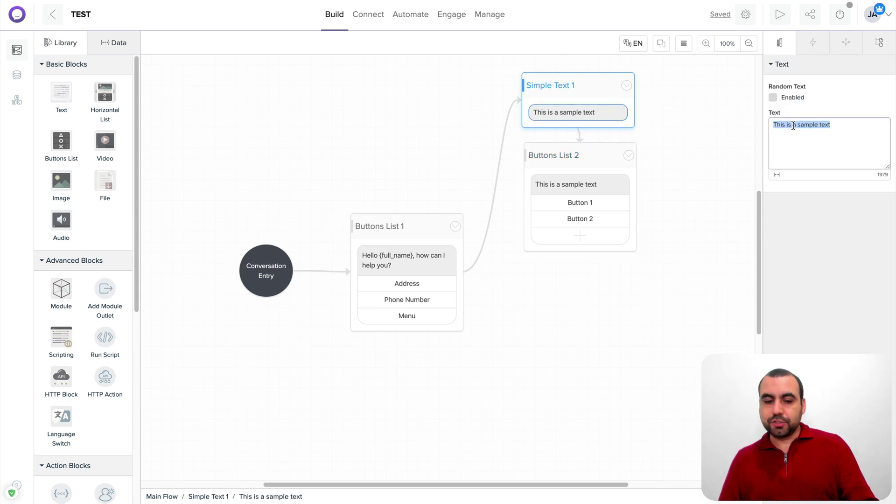
type("Address")
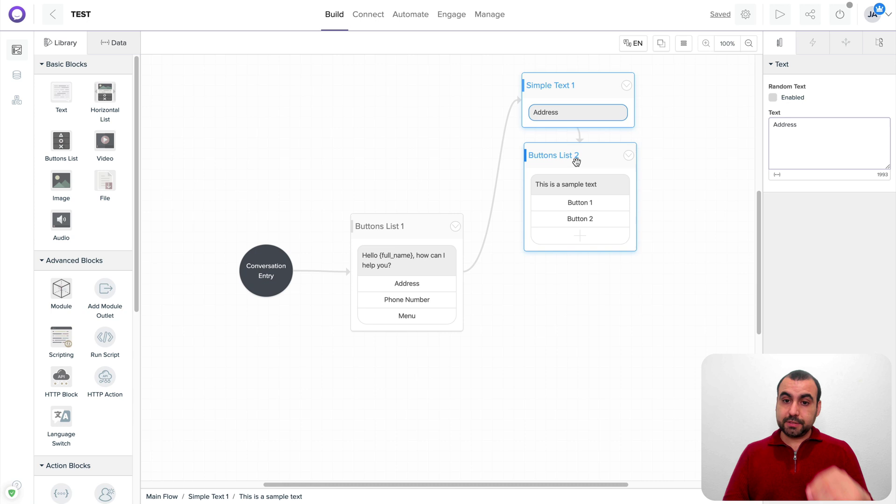
Set Buttons List 2's message to 'Anything else I can help you with?', fixing the spelling
left_click(584, 161)
left_click(595, 186)
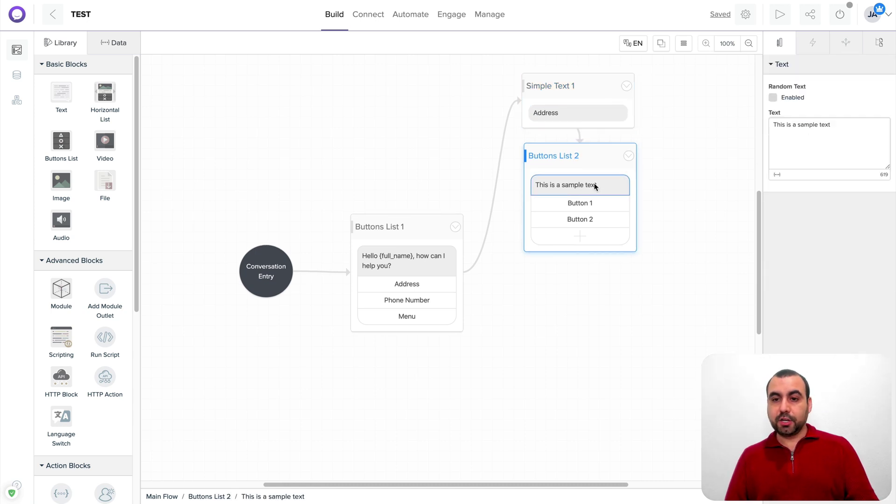
triple_click(809, 147)
type("Anyhting a")
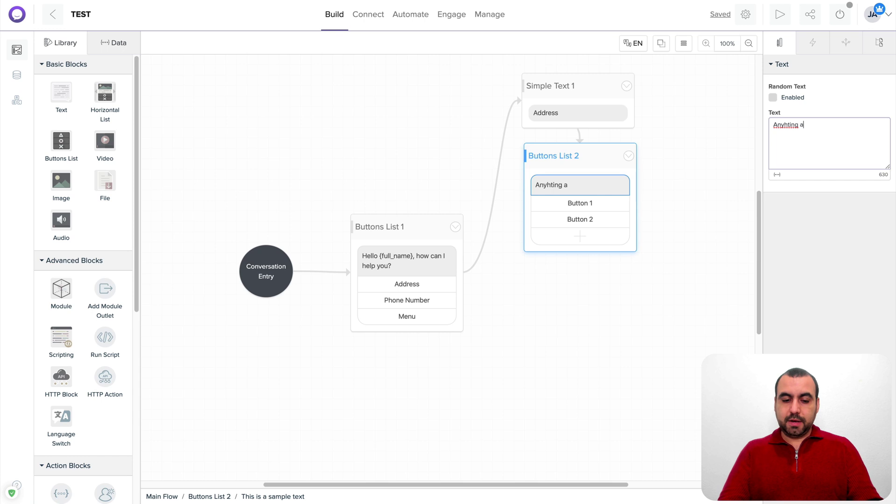
key("BackSpace")
type("els")
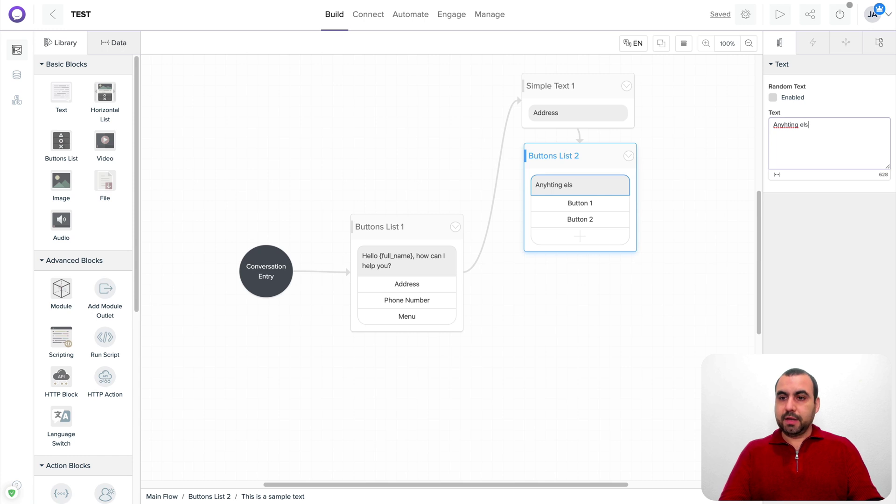
type("e I ca")
key("BackSpace")
key("BackSpace")
type("e I can j")
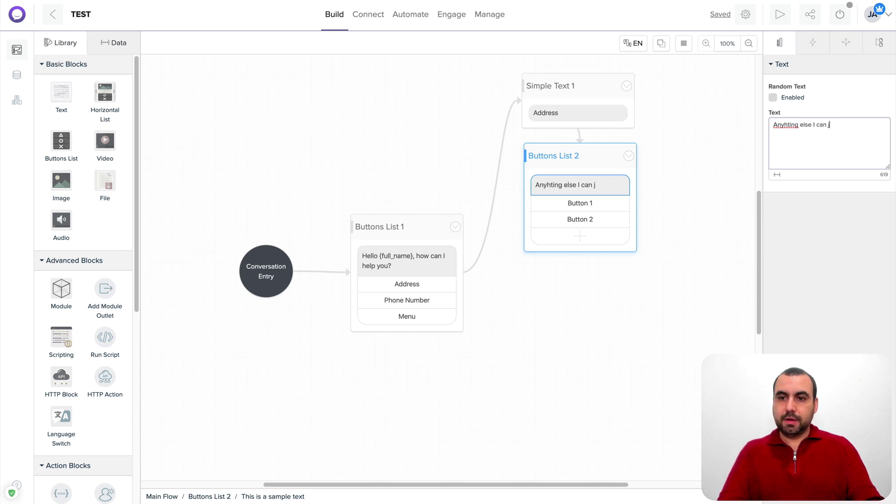
key("BackSpace")
type("help you wiht")
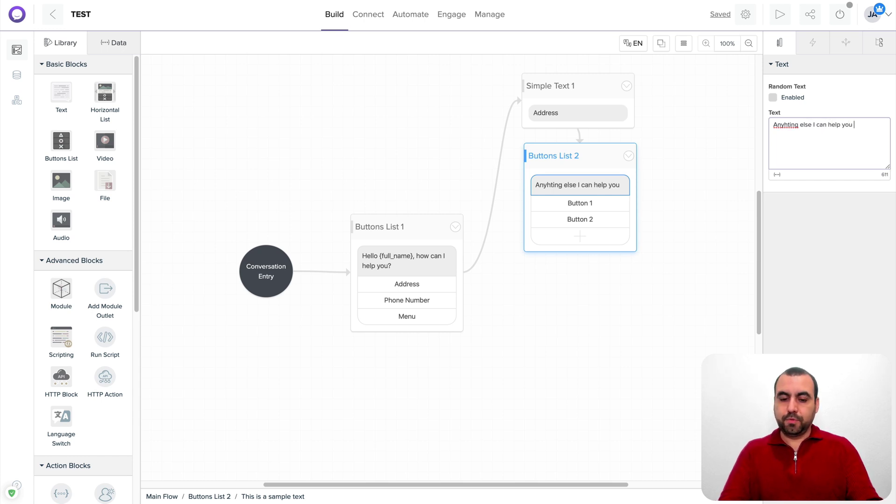
key("BackSpace")
key("BackSpace")
type("th")
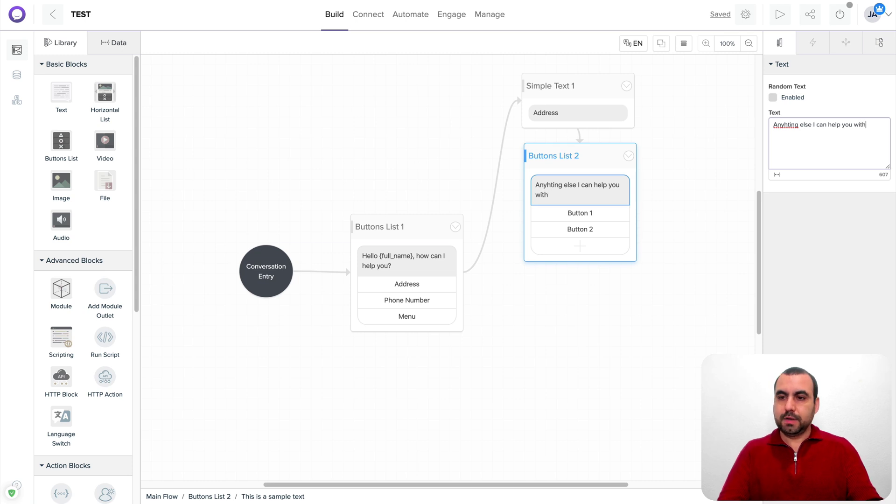
right_click(779, 123)
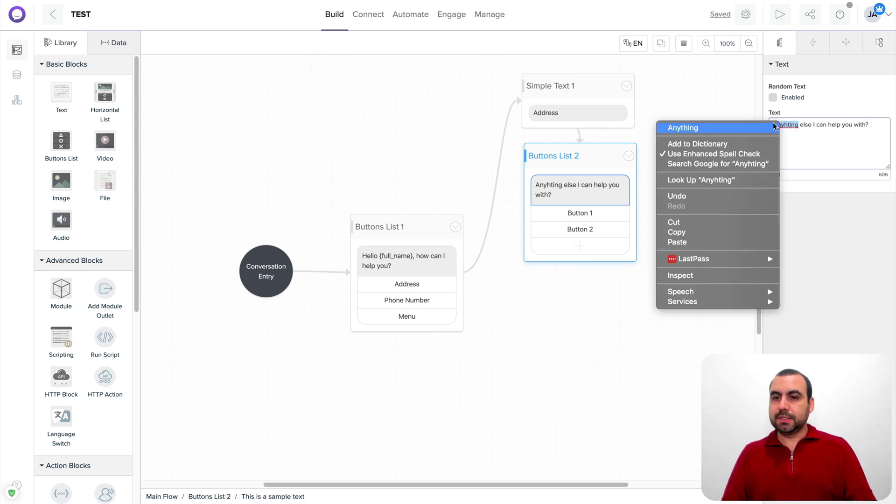
left_click(677, 127)
Label Buttons List 2's buttons 'Phone' and 'opèning Hours'
left_click(611, 215)
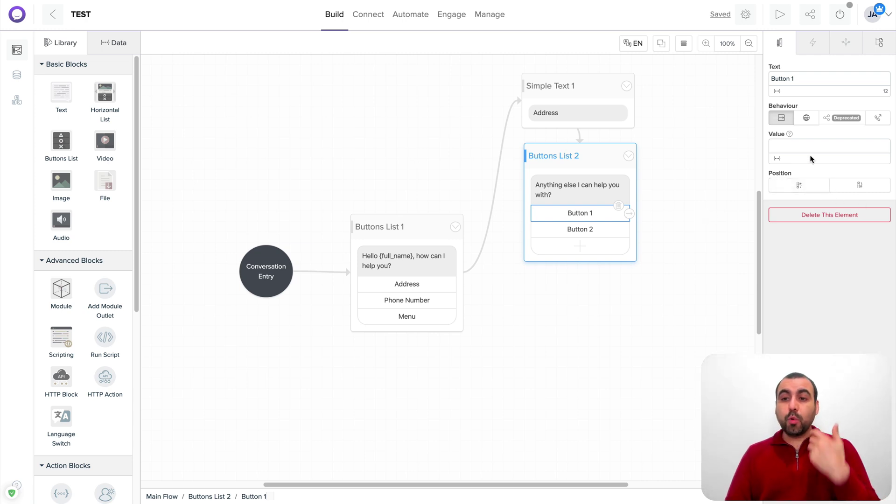
triple_click(788, 81)
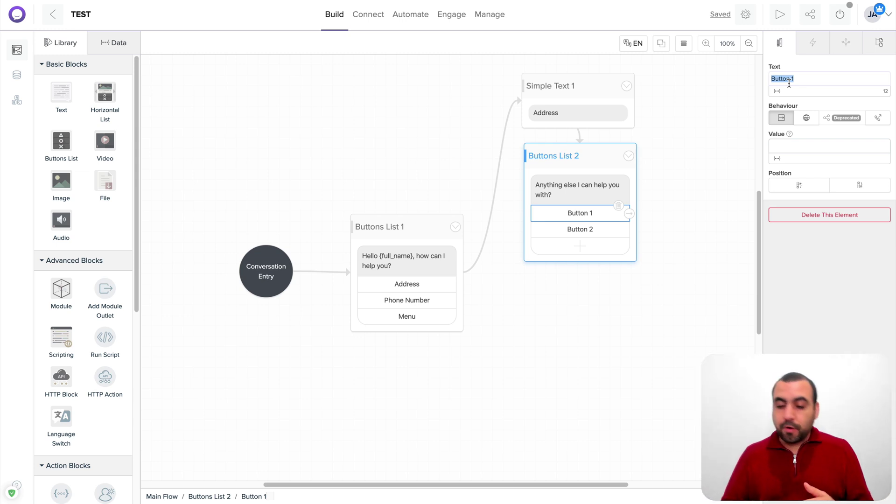
type("Phno")
key("BackSpace")
key("BackSpace")
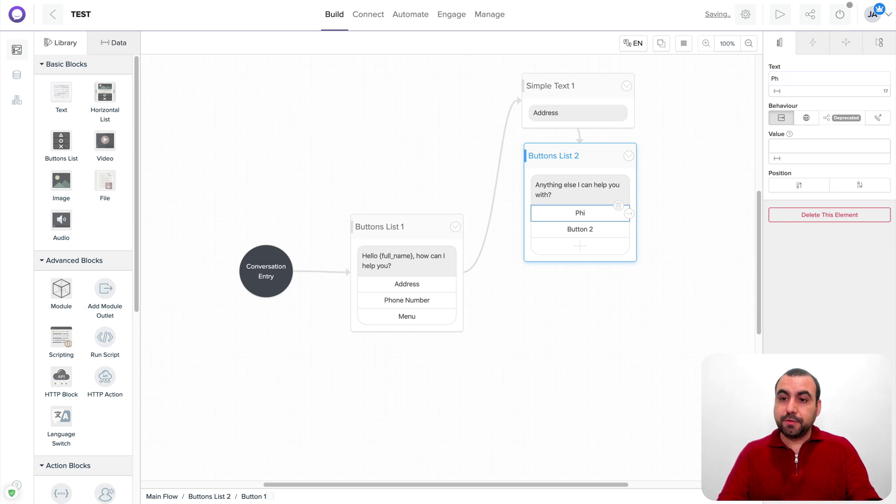
type("one")
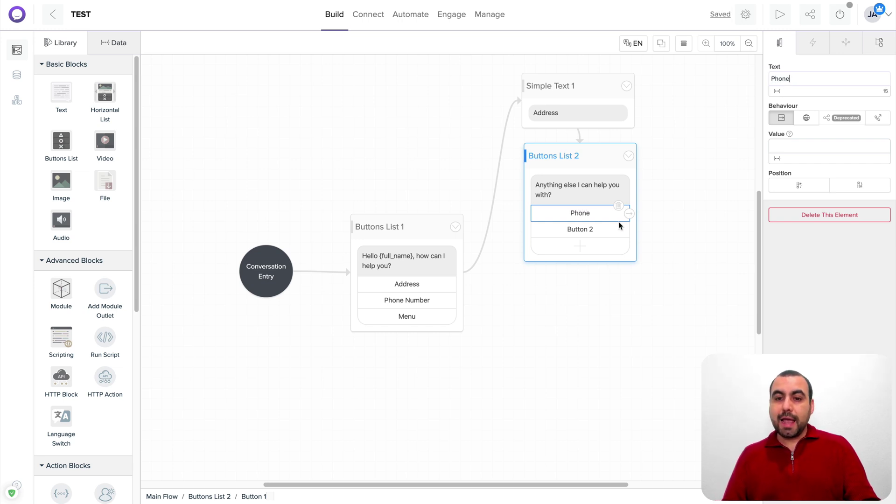
left_click(614, 231)
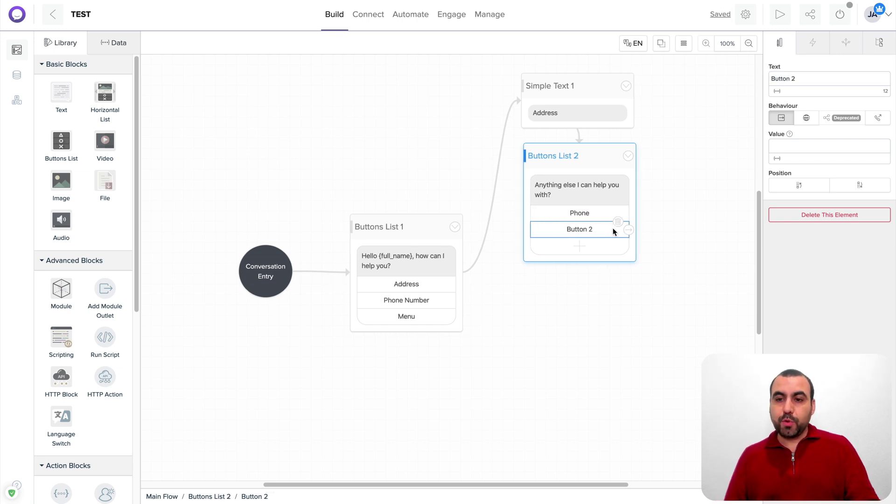
triple_click(797, 83)
key("BackSpace")
type("opèning")
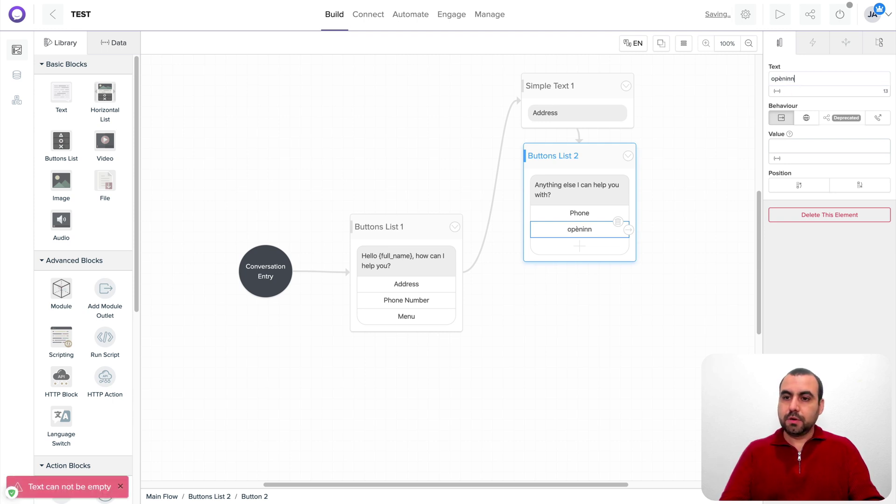
type(" Hours")
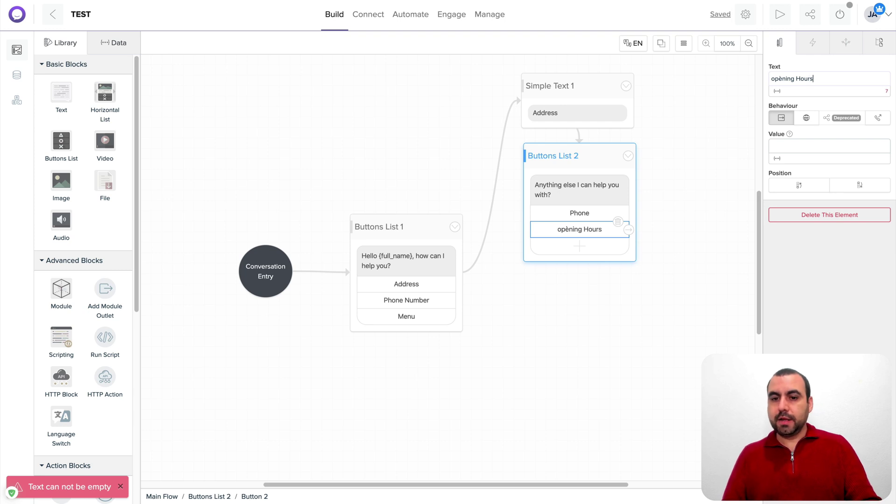
Add Buttons List 3 and link Buttons List 1's Phone Number button to it
left_click_drag(591, 167, 588, 181)
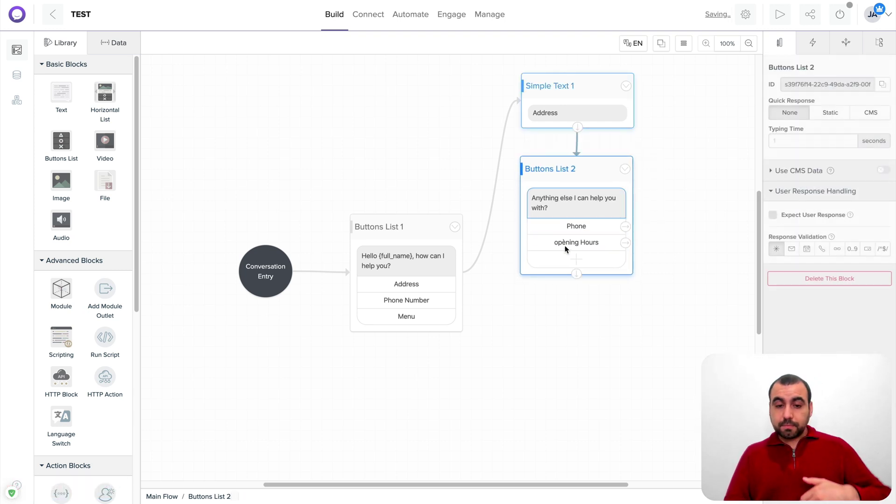
left_click(405, 301)
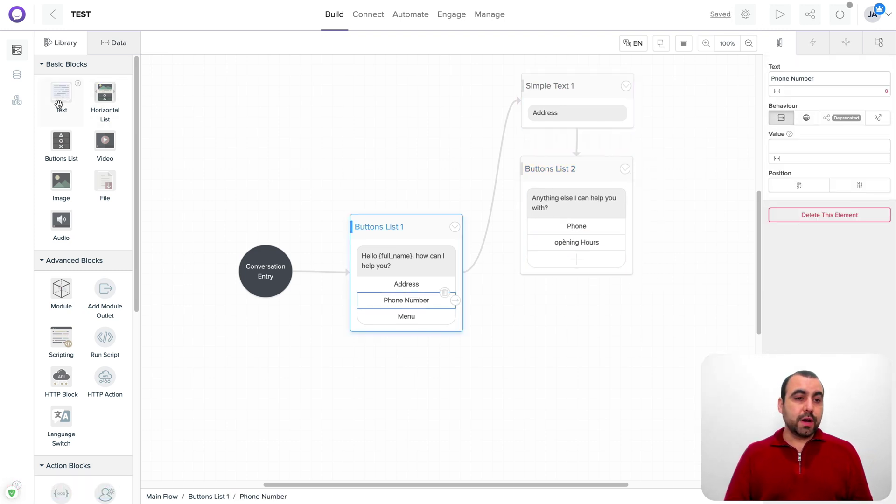
left_click_drag(61, 142, 575, 322)
left_click(433, 301)
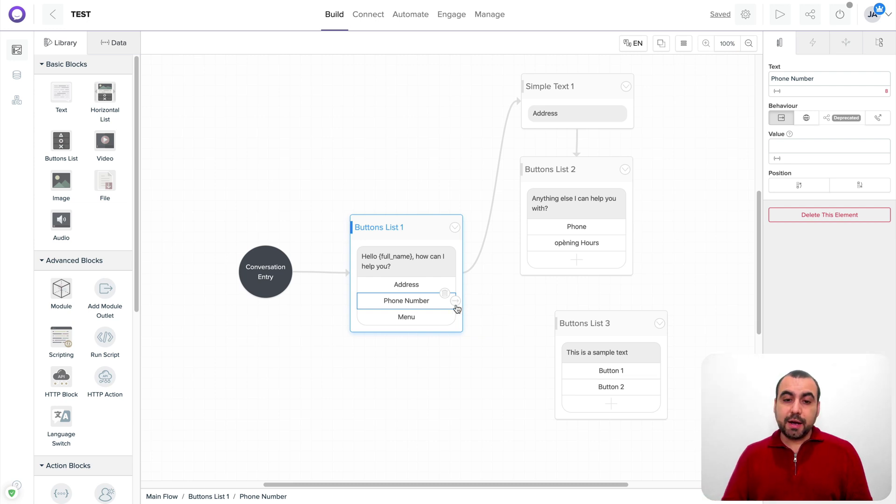
left_click_drag(455, 301, 604, 345)
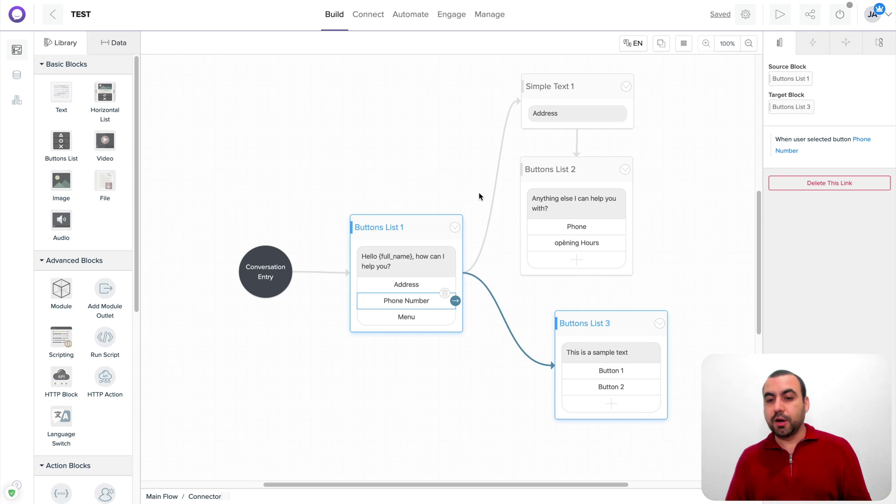
left_click_drag(645, 319, 646, 305)
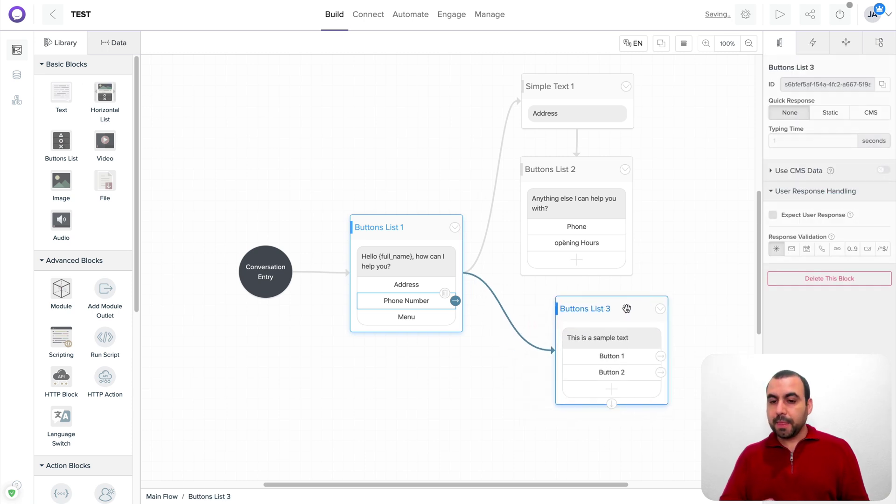
left_click(614, 336)
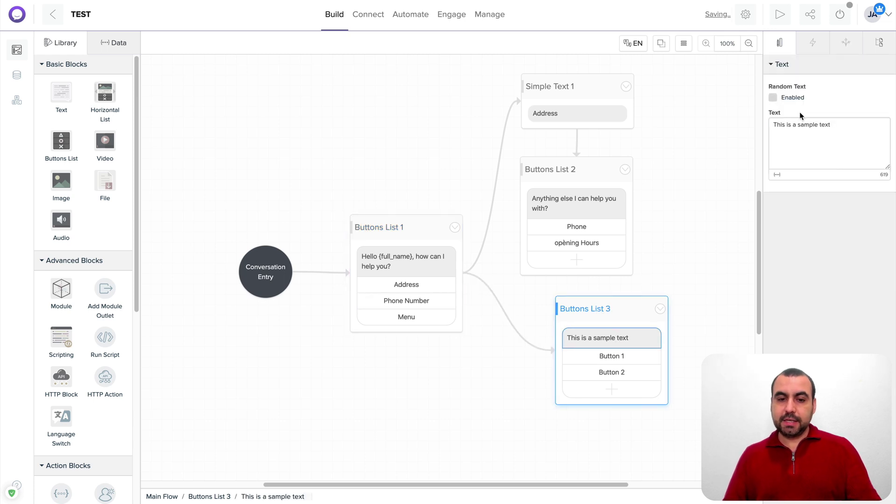
left_click(428, 243)
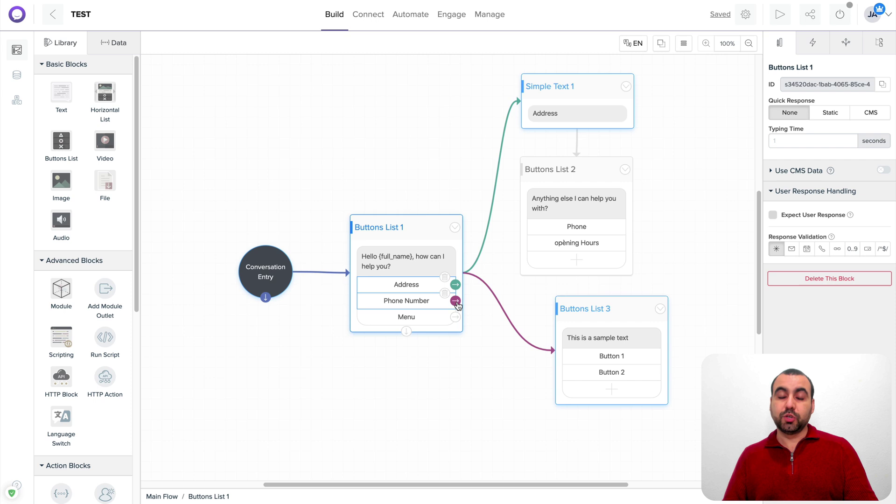
left_click(616, 313)
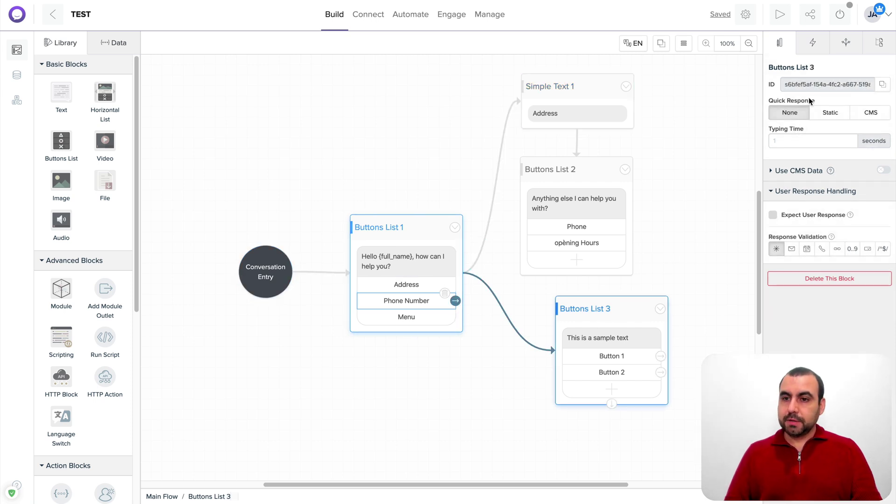
left_click(614, 338)
left_click(803, 138)
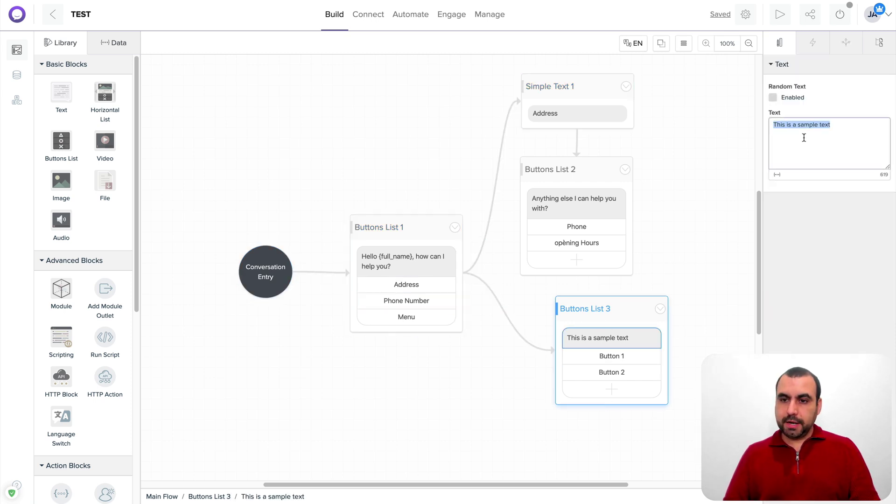
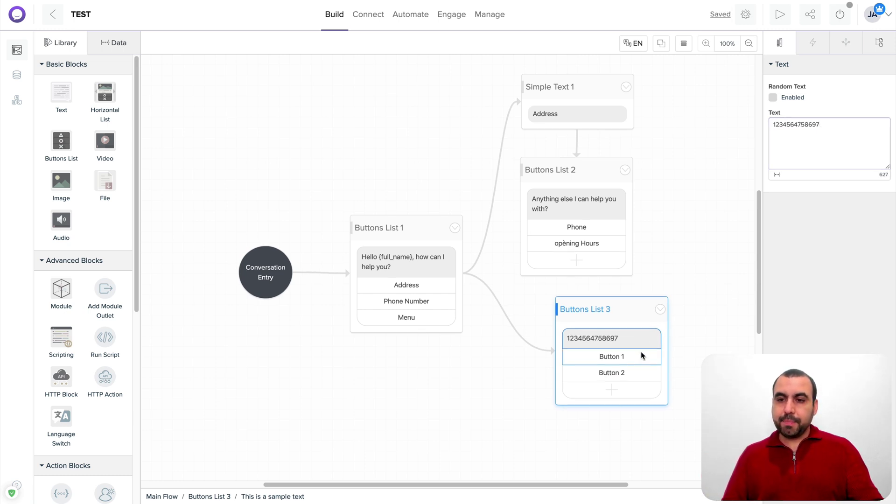
Label Buttons List 3's buttons 'Adress' and 'mobile phone'
left_click(641, 351)
left_click(779, 81)
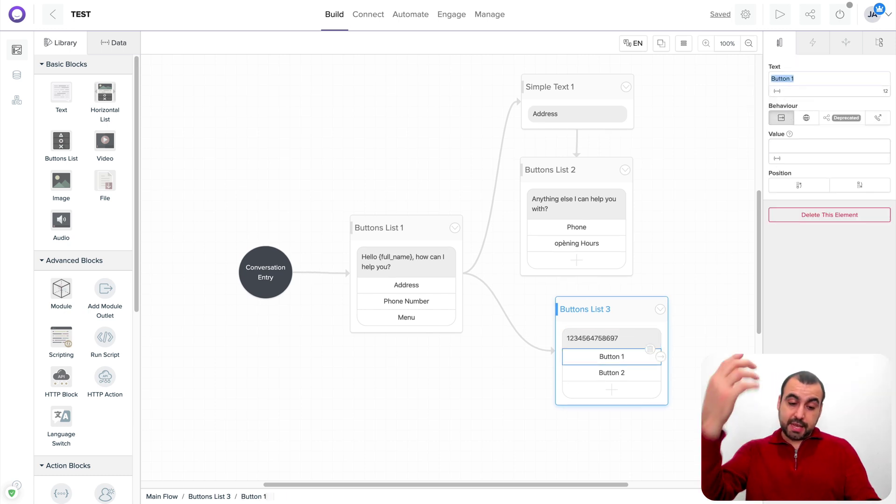
type("Adress")
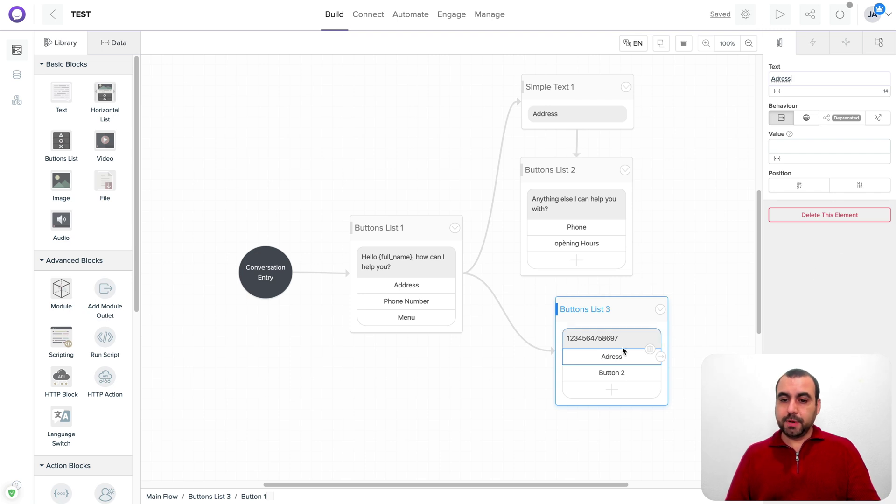
left_click(623, 371)
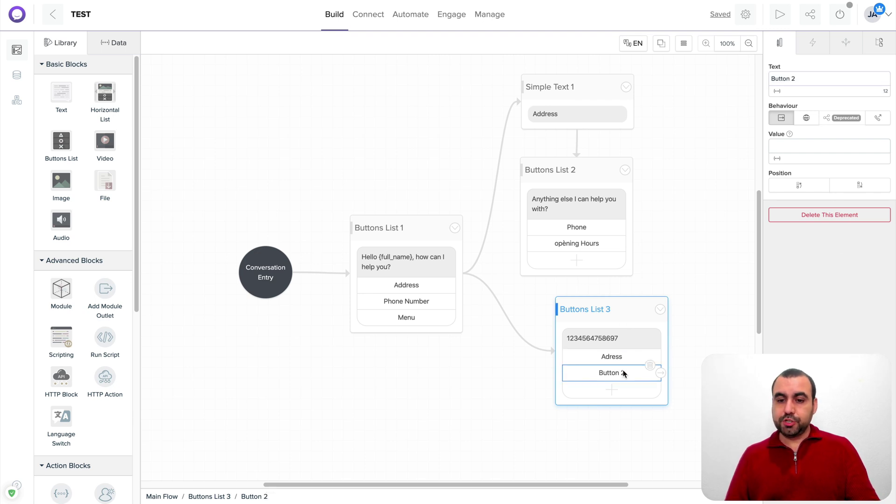
left_click(788, 81)
type("G")
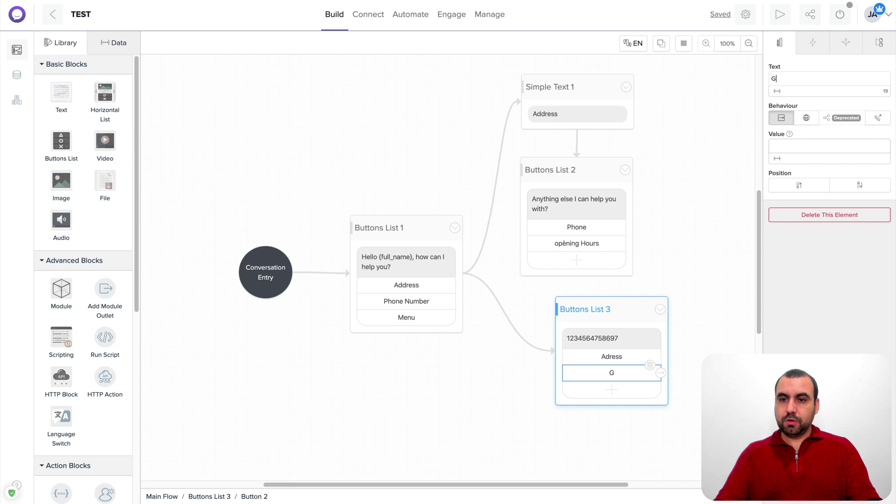
key("BackSpace")
key("BackSpace")
key("BackSpace")
key("BackSpace")
key("BackSpace")
key("BackSpace")
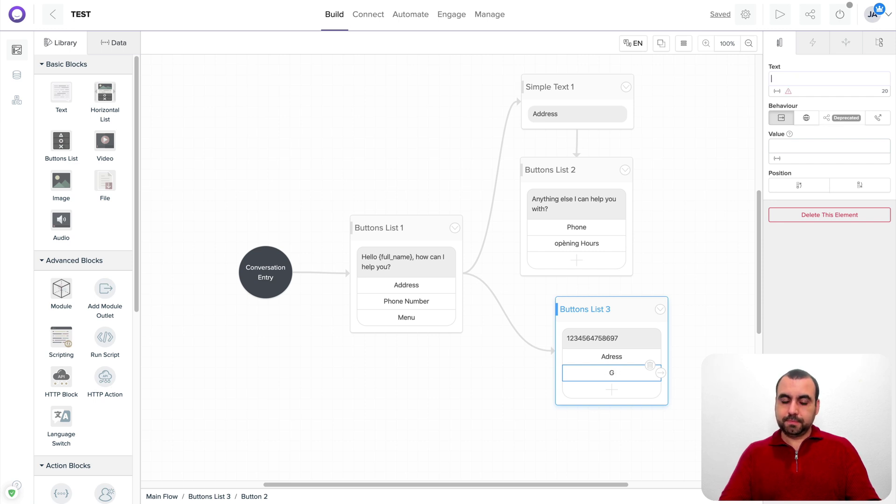
type("m")
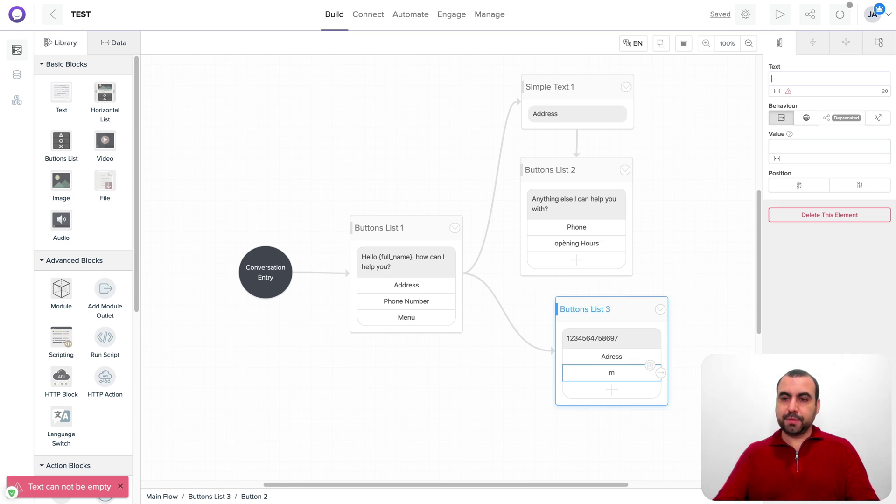
type("mobile phone")
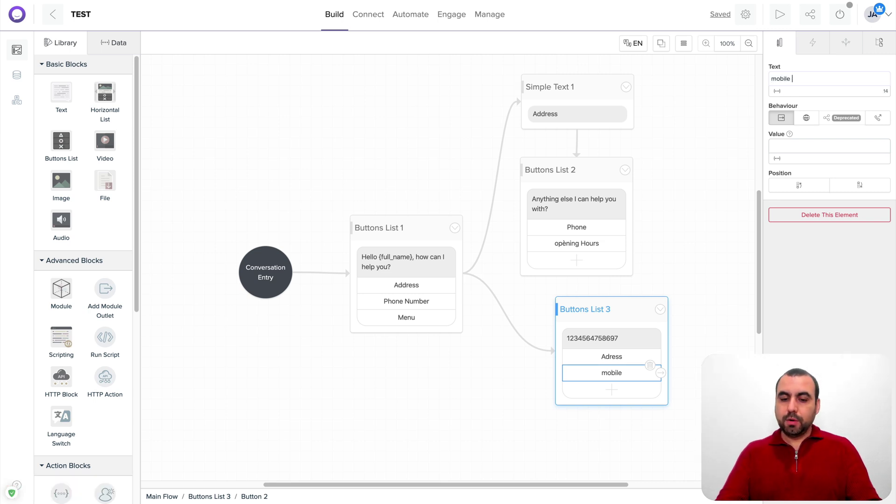
Add a third button labelled 'Google maps' to Buttons List 2
left_click(642, 315)
left_click_drag(642, 337, 642, 367)
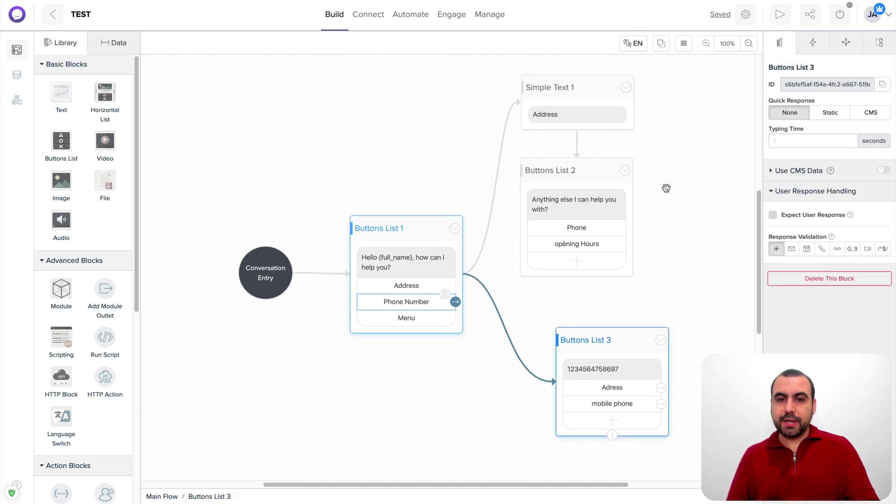
left_click(598, 170)
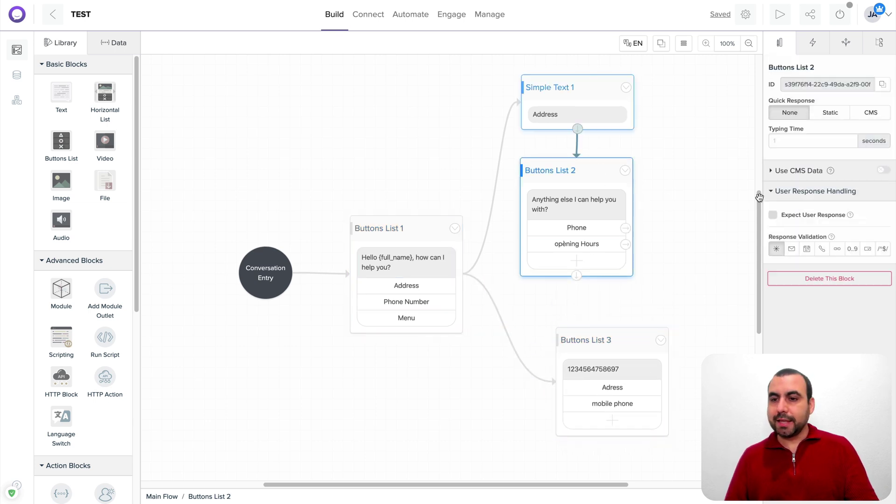
left_click(584, 260)
left_click(587, 259)
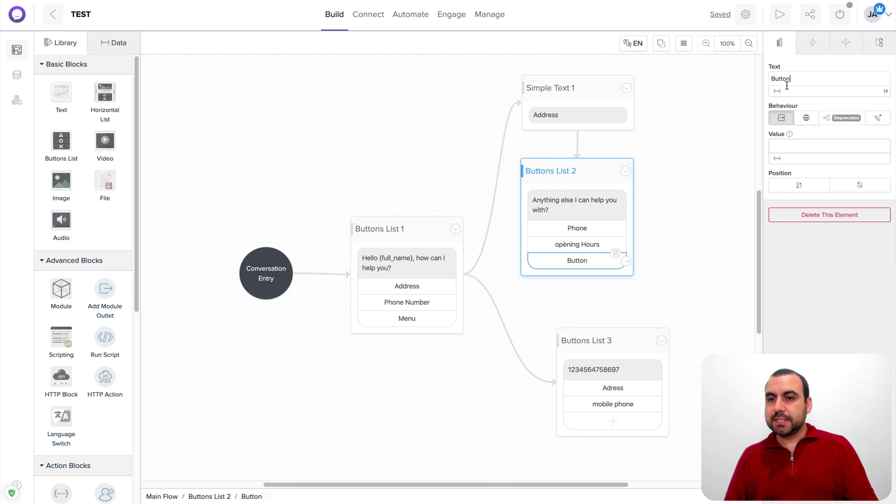
double_click(787, 79)
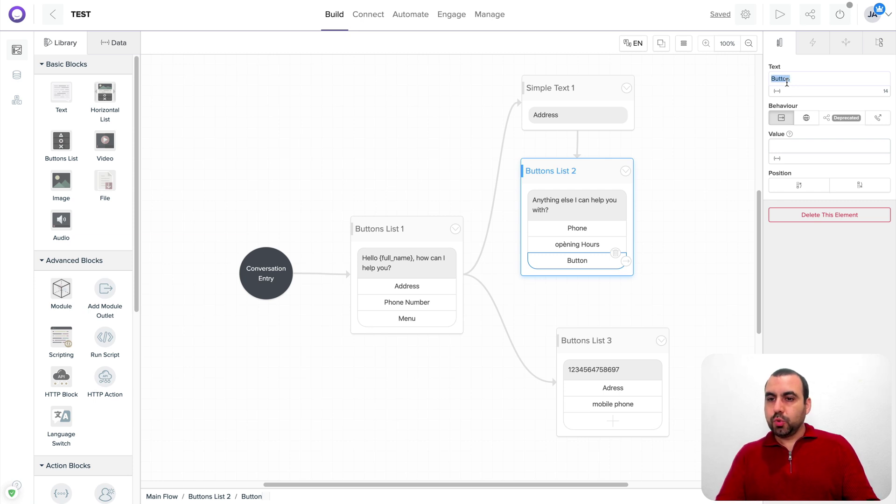
type("Google")
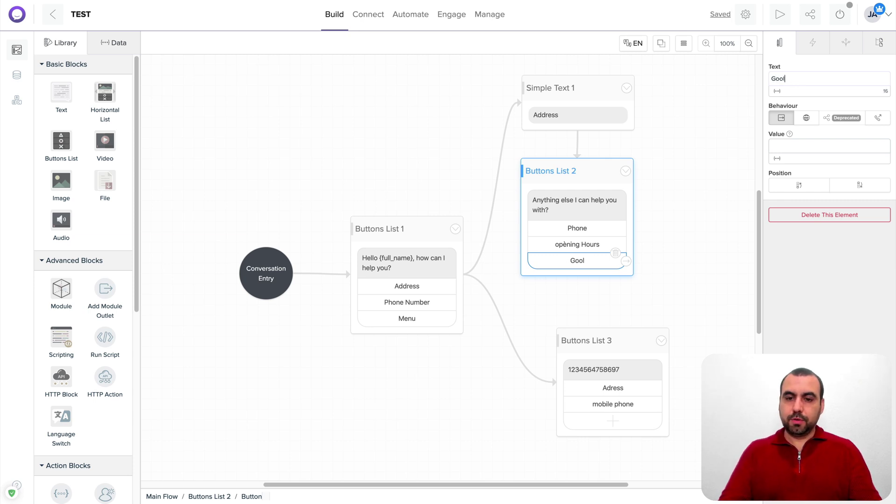
type(" maps")
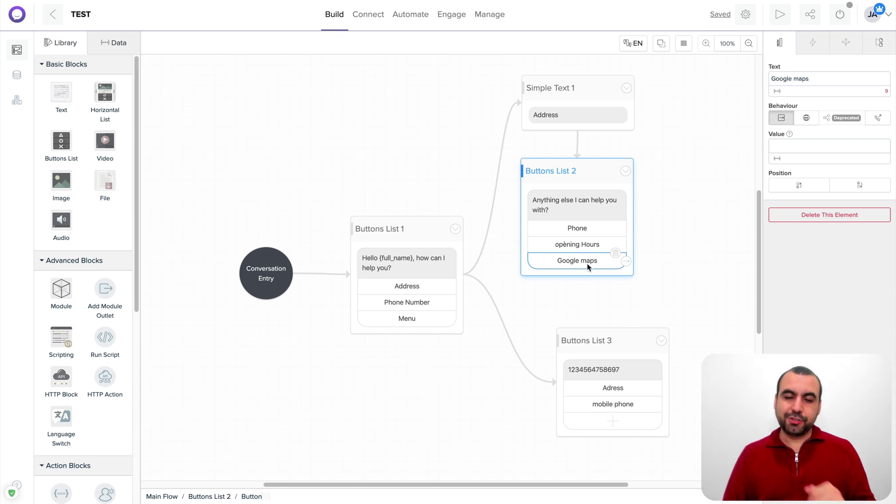
Place a Horizontal List block below Buttons List 1 and link the Menu button to it
left_click_drag(608, 349, 632, 335)
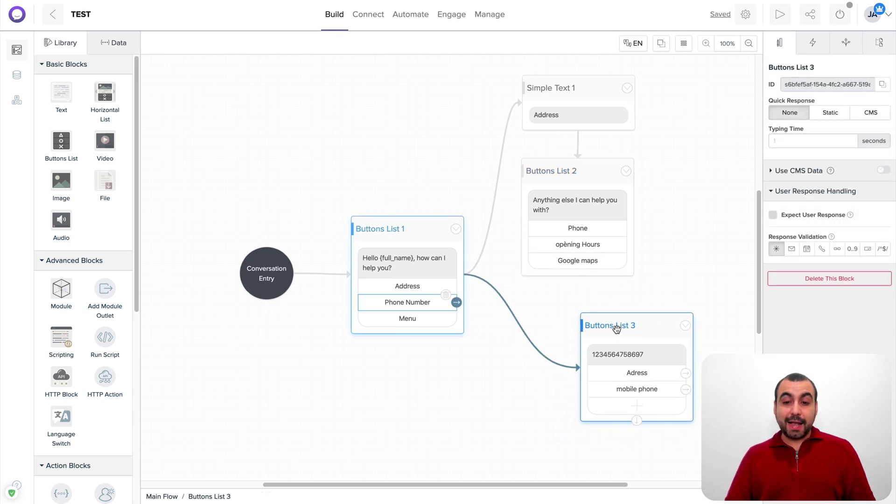
left_click(424, 319)
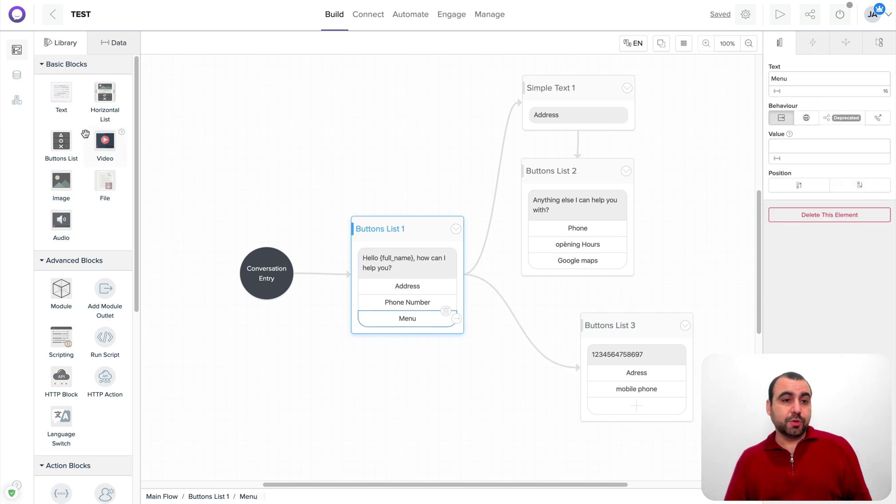
left_click_drag(105, 97, 407, 416)
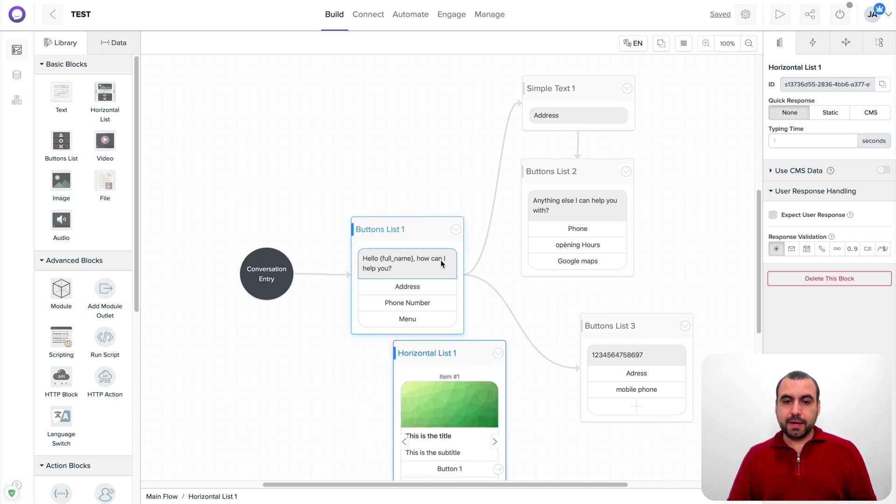
scroll(494, 160, "down", 3)
left_click(495, 159)
left_click(435, 183)
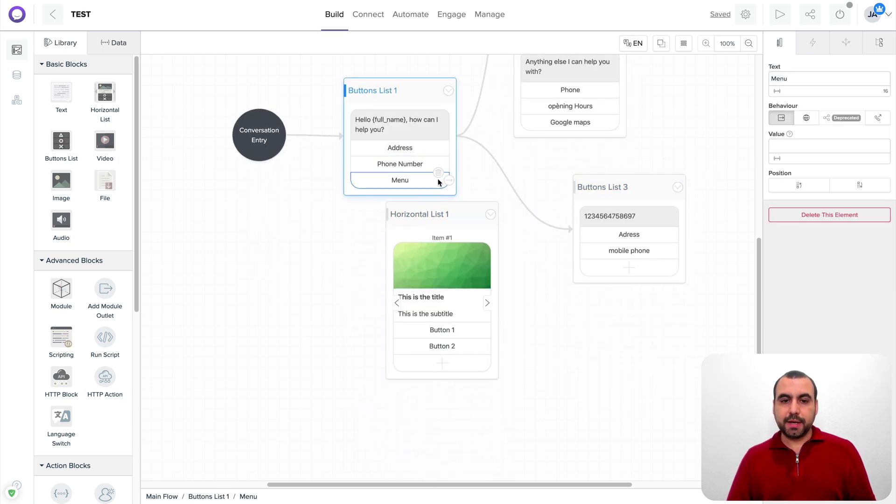
left_click_drag(449, 180, 478, 282)
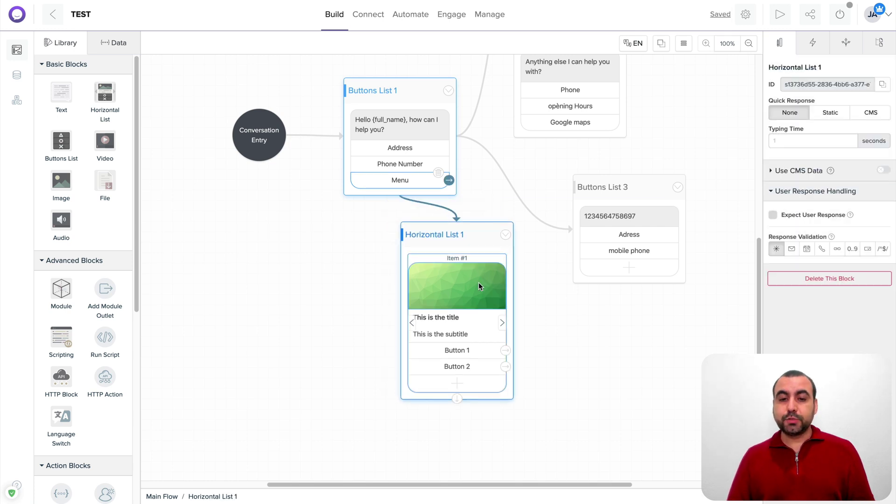
Replace the first list item's sample image with a photo uploaded from a file
left_click(478, 282)
left_click(830, 79)
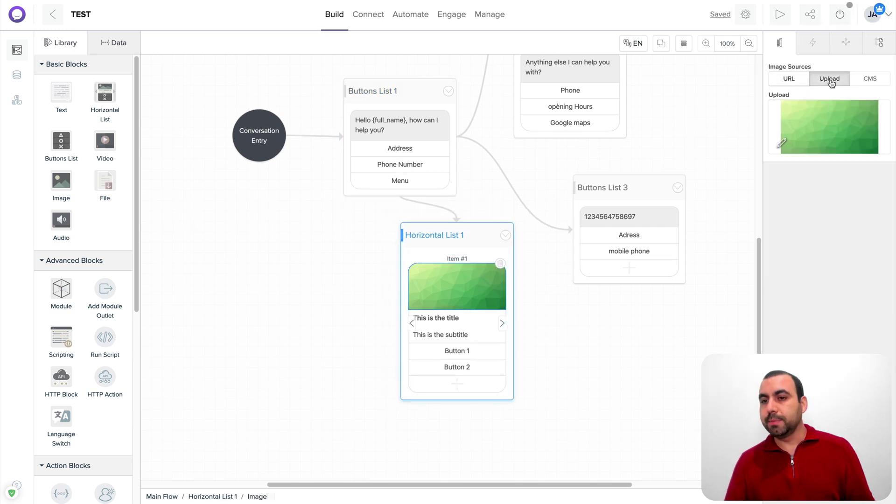
left_click(801, 143)
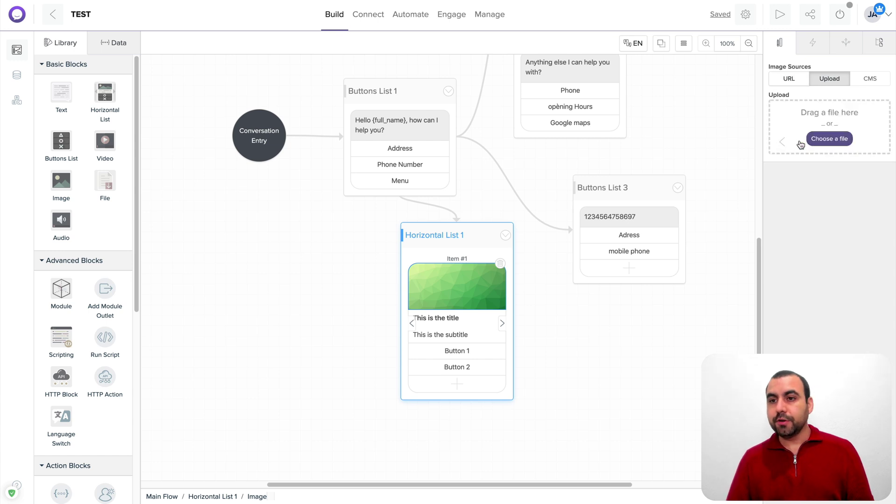
left_click(829, 139)
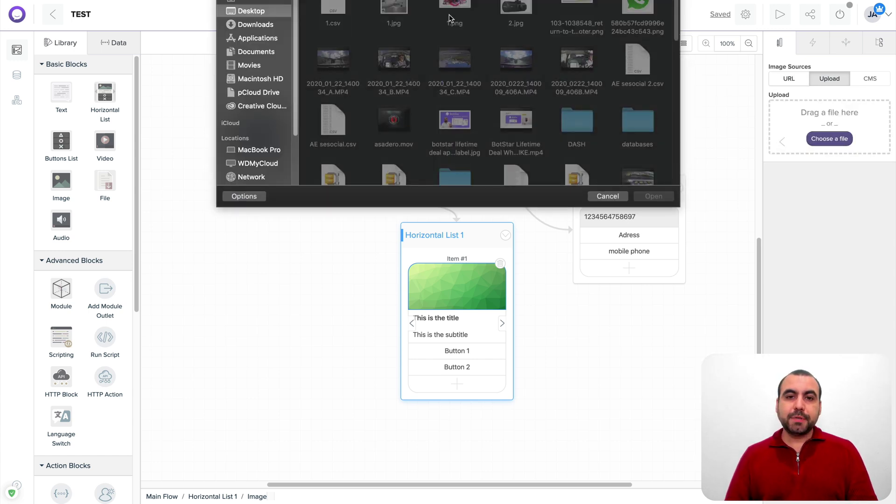
double_click(516, 14)
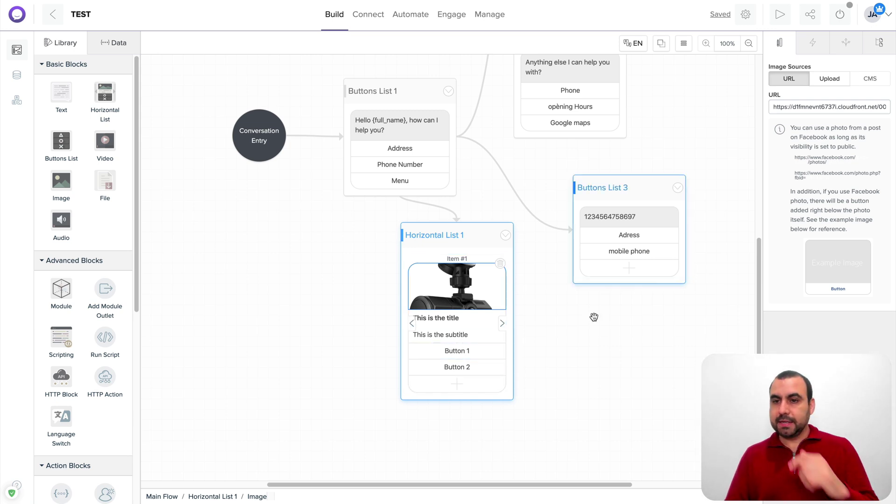
Change the first carousel item's subtitle to 'Hour men'
left_click(466, 340)
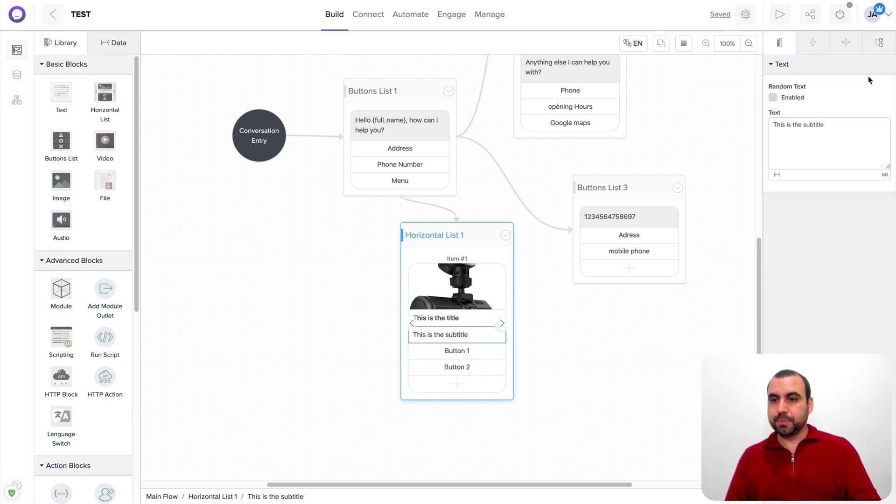
triple_click(834, 124)
type("Hour me")
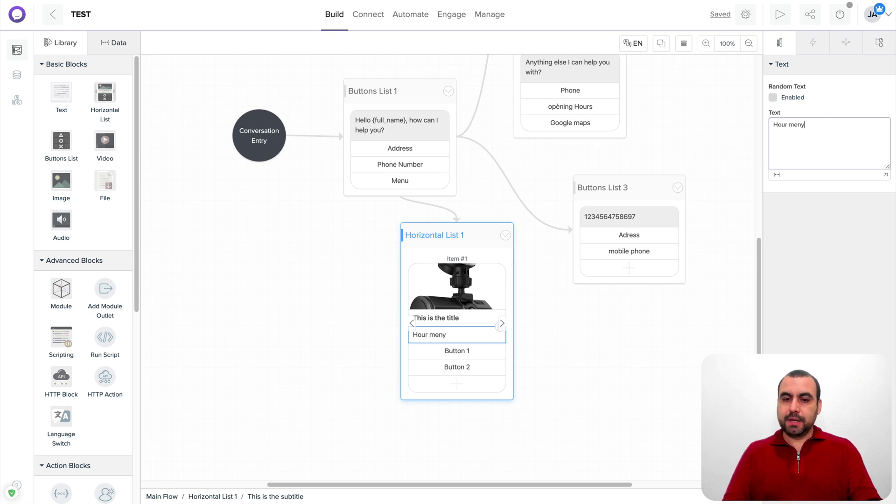
type("ny")
key("BackSpace")
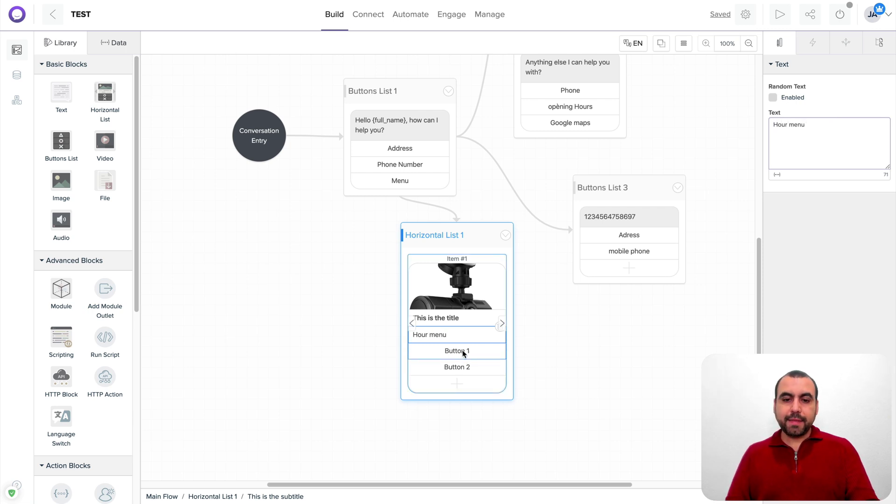
Browse the carousel's Button 1 settings and its second item
left_click(474, 352)
left_click(502, 324)
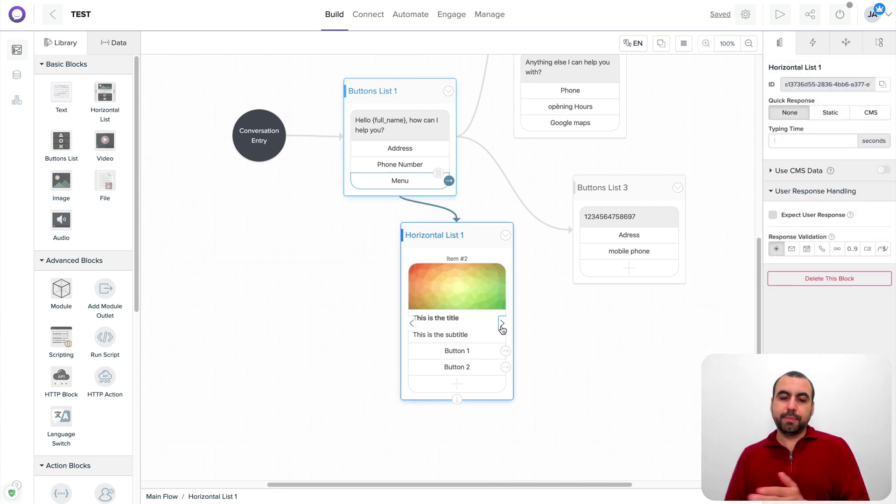
left_click(502, 325)
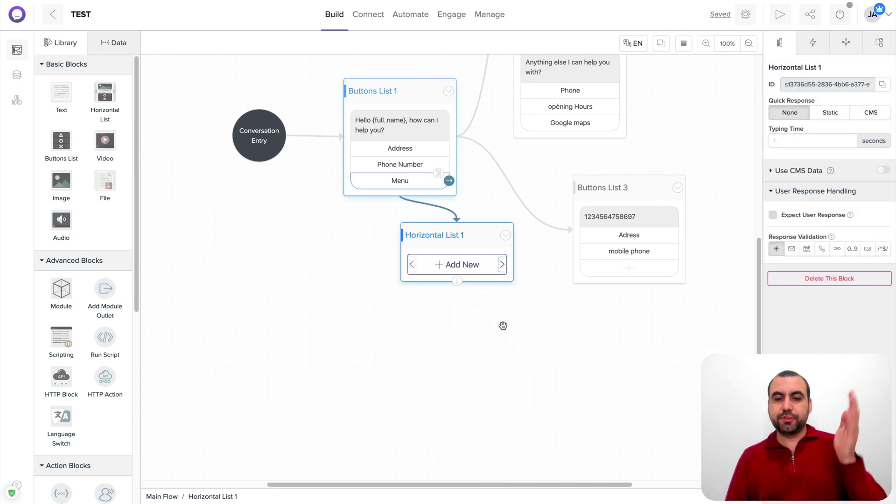
left_click(411, 265)
Move Horizontal List 1 lower beneath Buttons List 1 and pan up the flow
left_click_drag(457, 239, 457, 296)
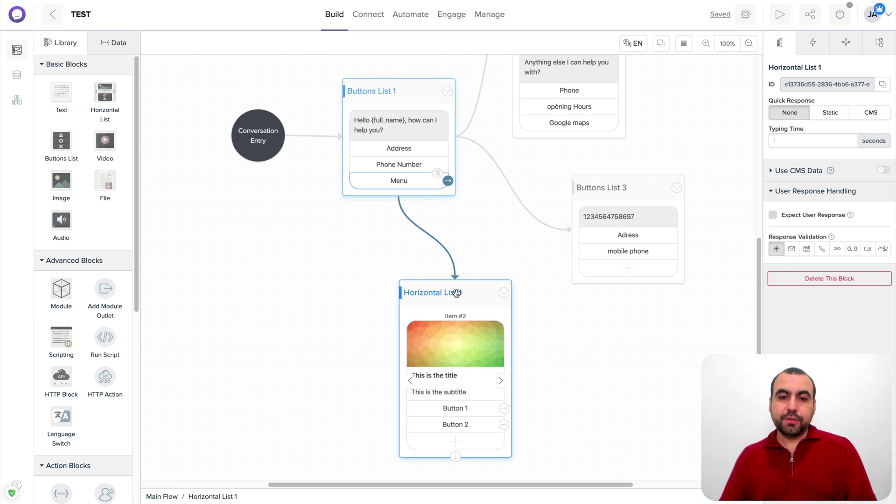
left_click_drag(509, 235, 407, 268)
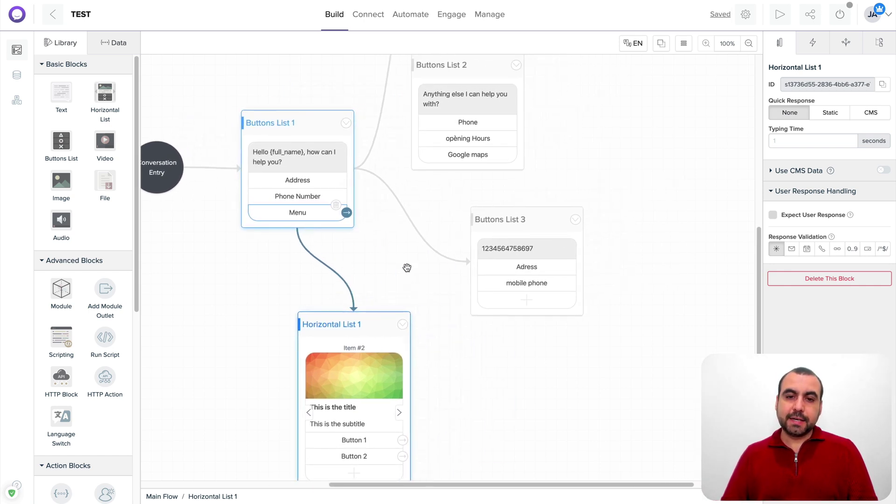
left_click(470, 155)
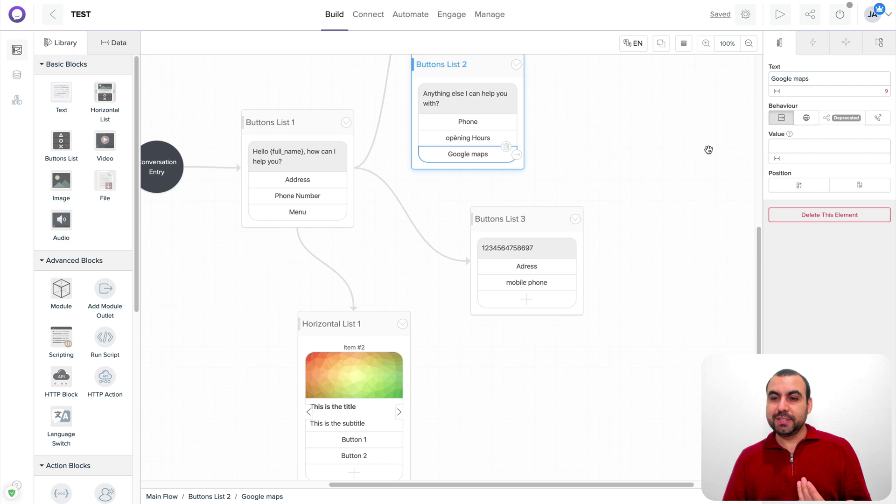
Set the Google maps button's behaviour to Open Webview
left_click(806, 119)
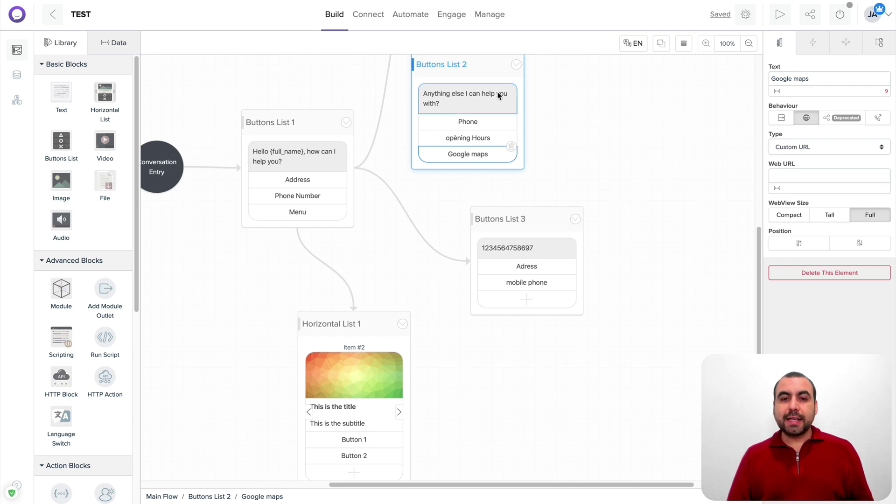
Connect Buttons List 2's Phone button to Buttons List 3
left_click_drag(490, 63, 494, 88)
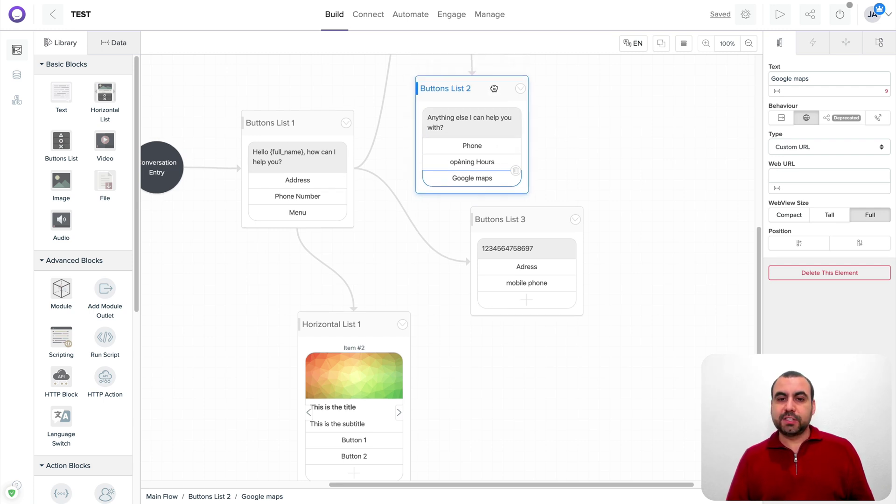
left_click(490, 147)
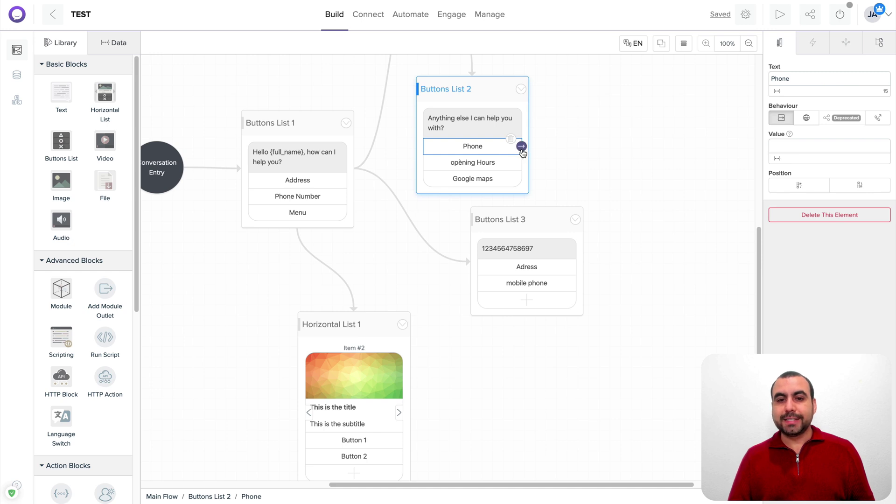
left_click_drag(555, 144, 540, 267)
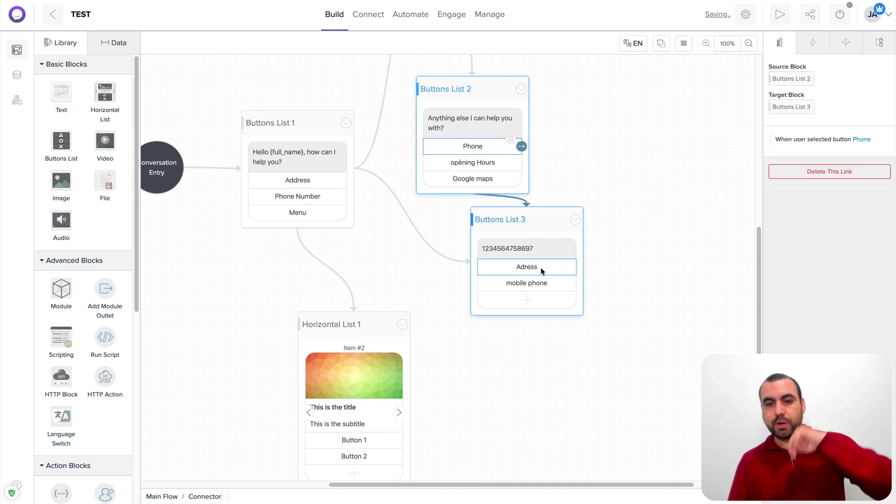
Connect Buttons List 3's Adress button back to Buttons List 2 and tidy the blocks
left_click_drag(475, 96, 485, 82)
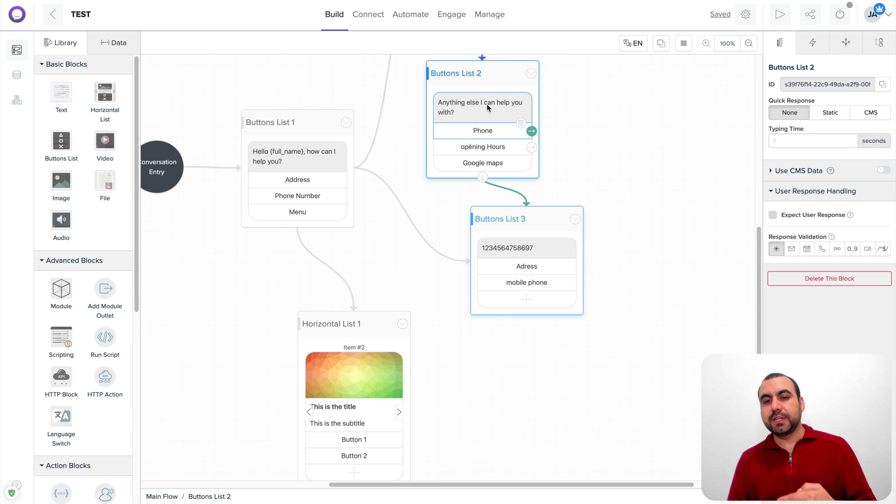
left_click(554, 270)
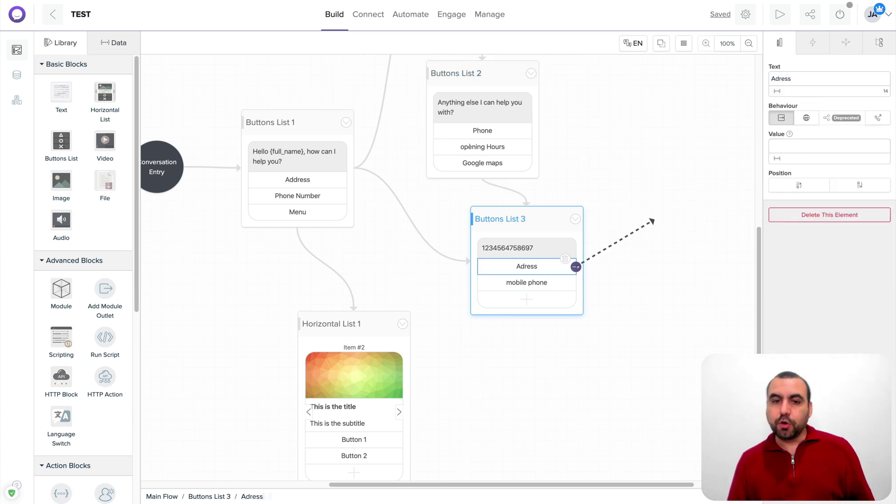
left_click_drag(653, 221, 495, 118)
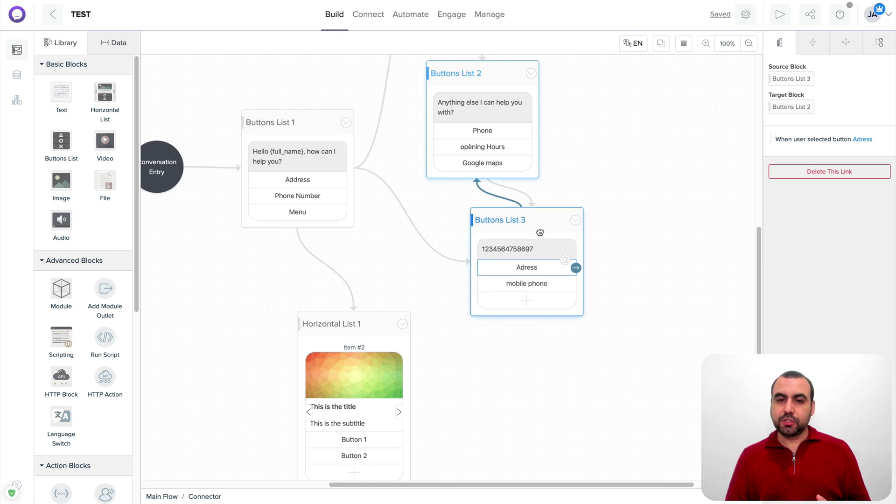
left_click_drag(540, 233, 539, 243)
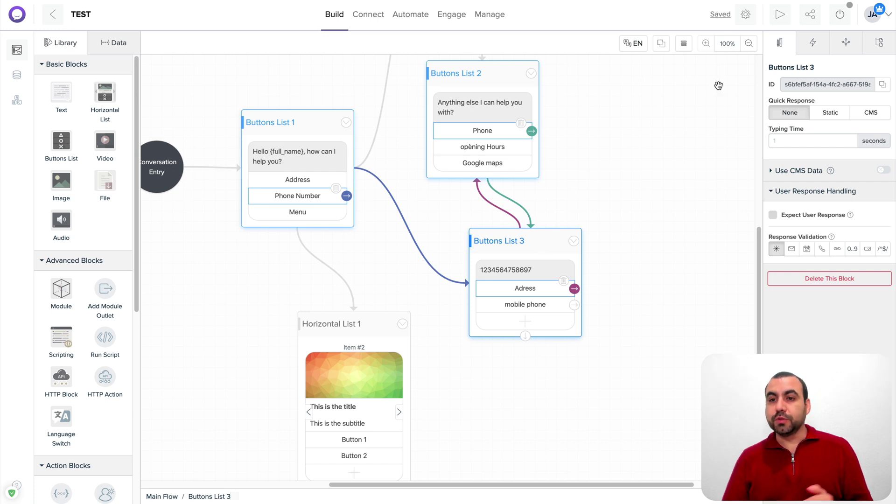
Preview the bot, answering Address, Phone, then Adress to confirm the button lists loop
left_click(779, 24)
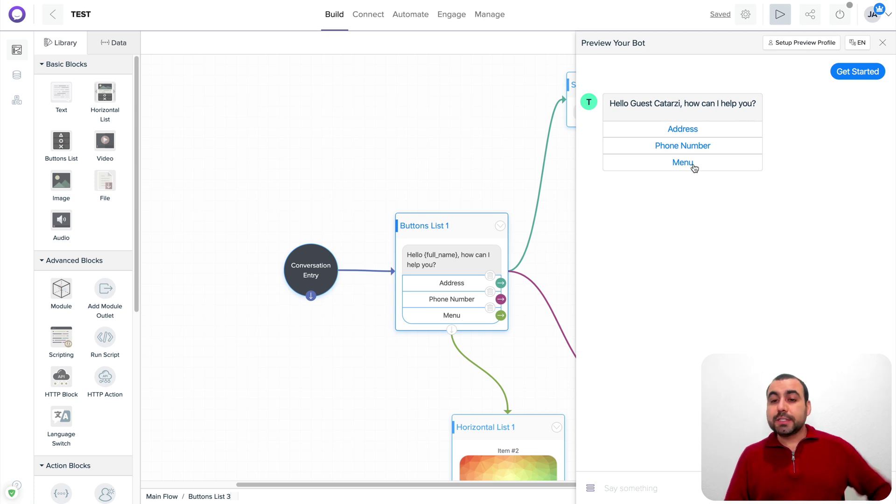
left_click(696, 135)
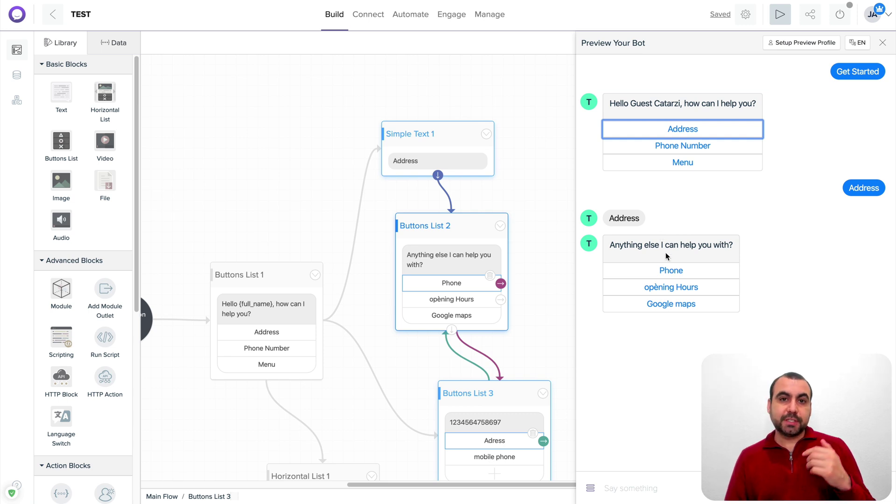
left_click(671, 271)
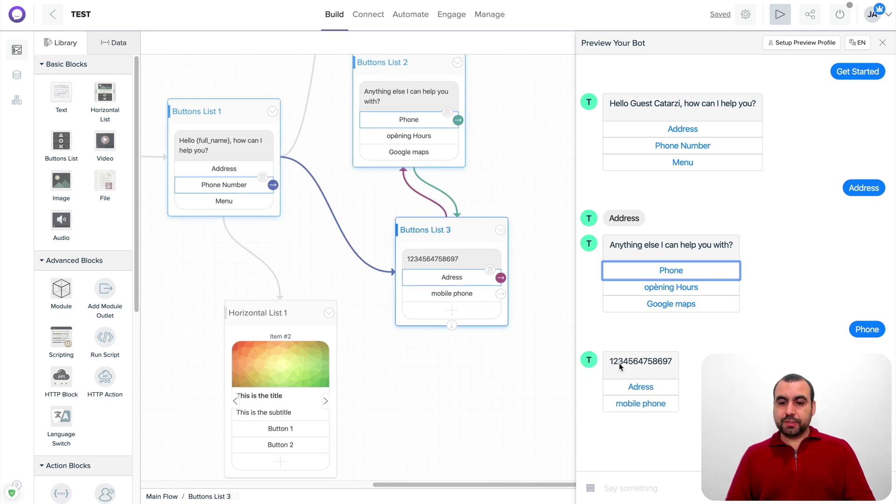
left_click(648, 390)
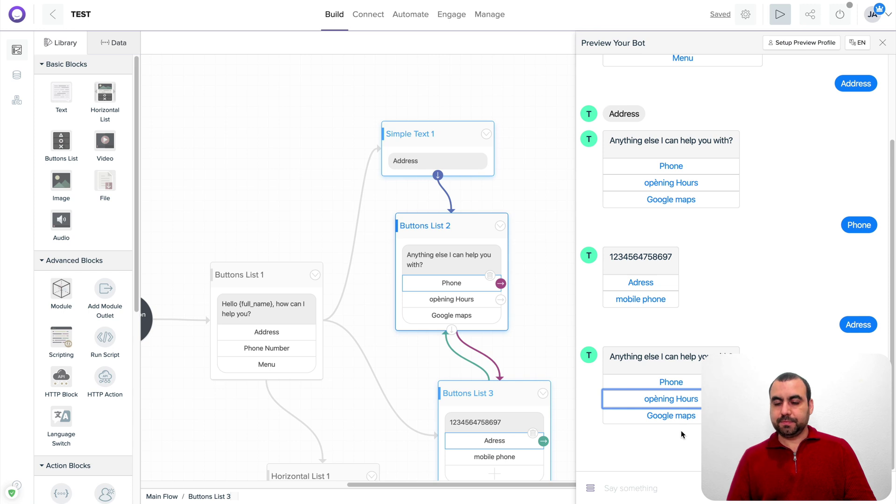
left_click(458, 301)
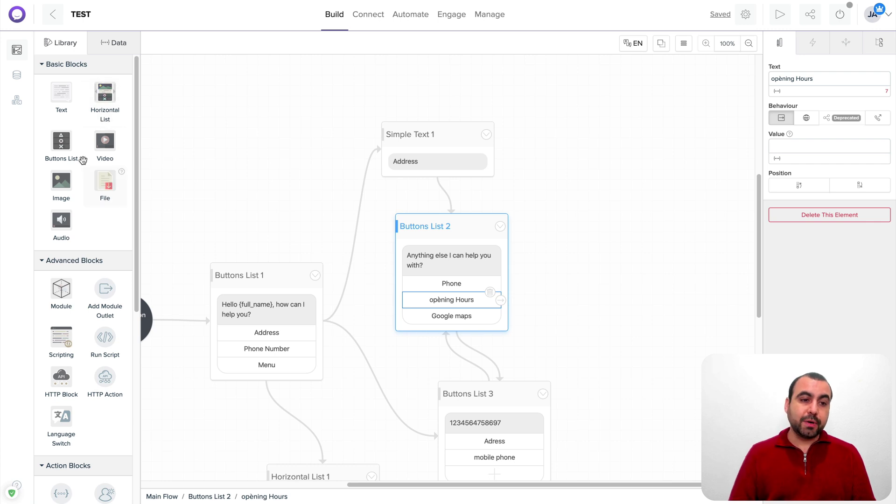
Add a Simple Text 2 block and link the opèning Hours button to it
left_click_drag(60, 97, 546, 231)
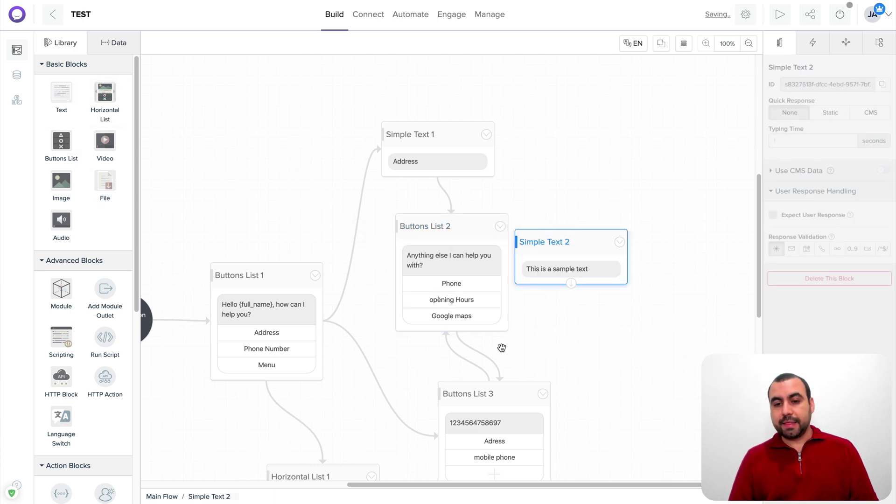
left_click(472, 318)
left_click(472, 300)
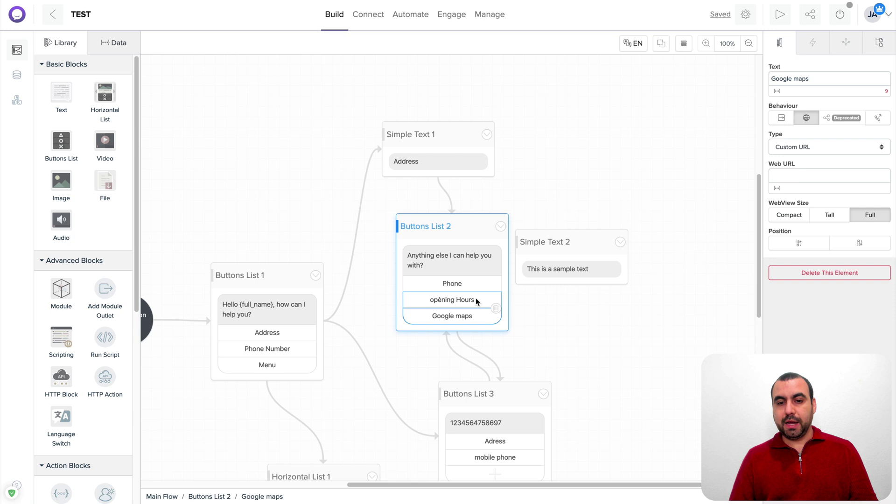
left_click_drag(501, 301, 633, 241)
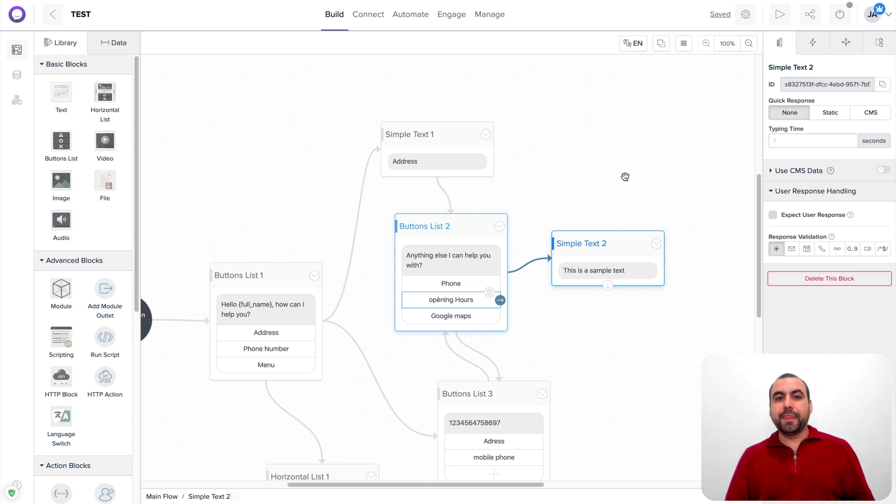
left_click(369, 15)
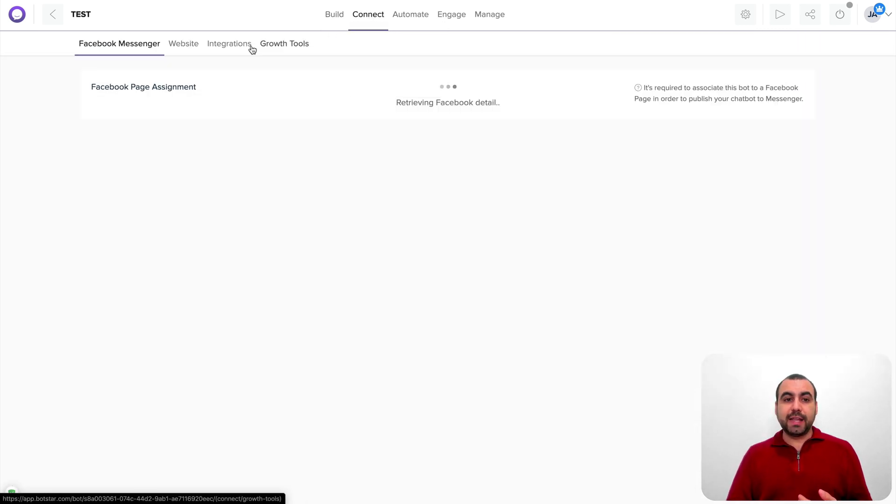
left_click(227, 46)
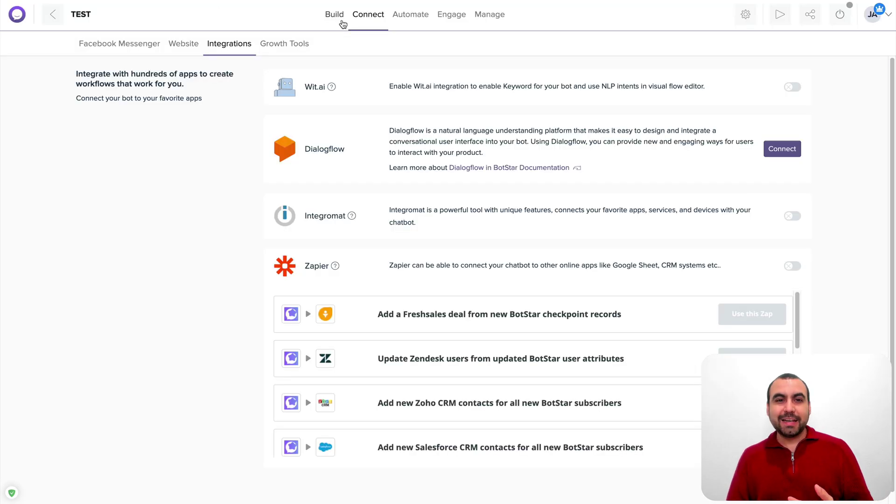
left_click(338, 17)
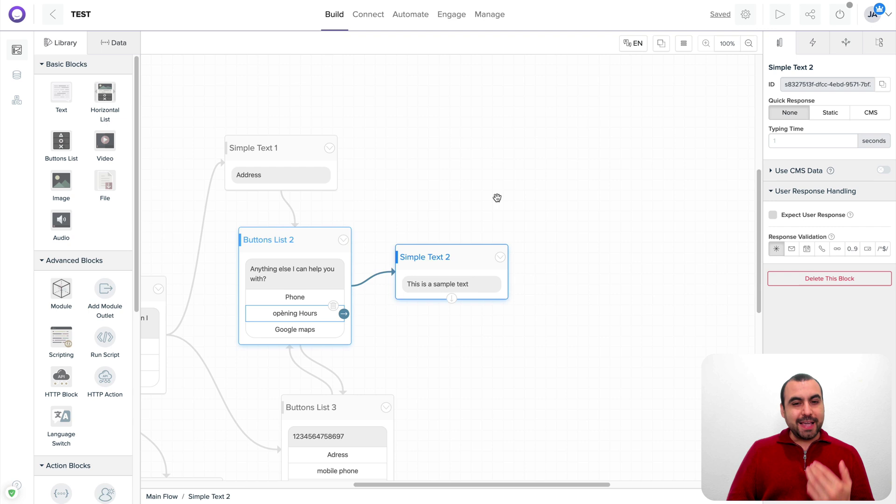
Send 'I am really mad with your service' to the bot in preview
left_click(582, 132)
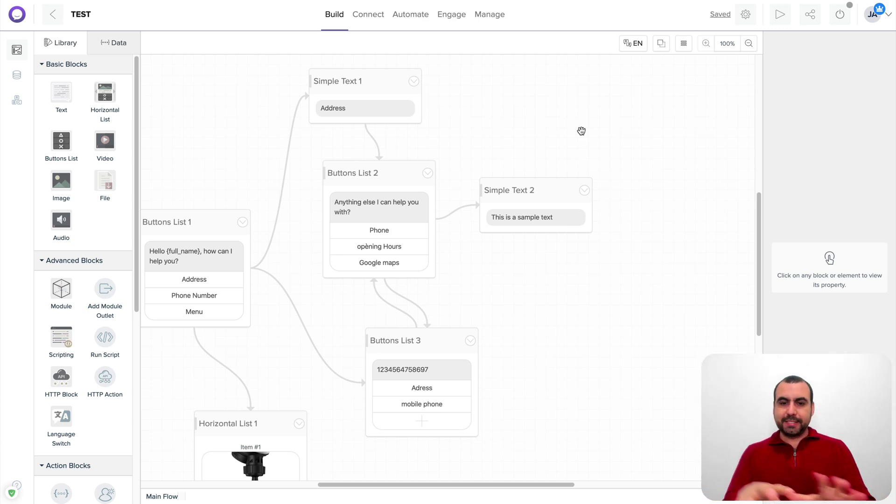
left_click(780, 14)
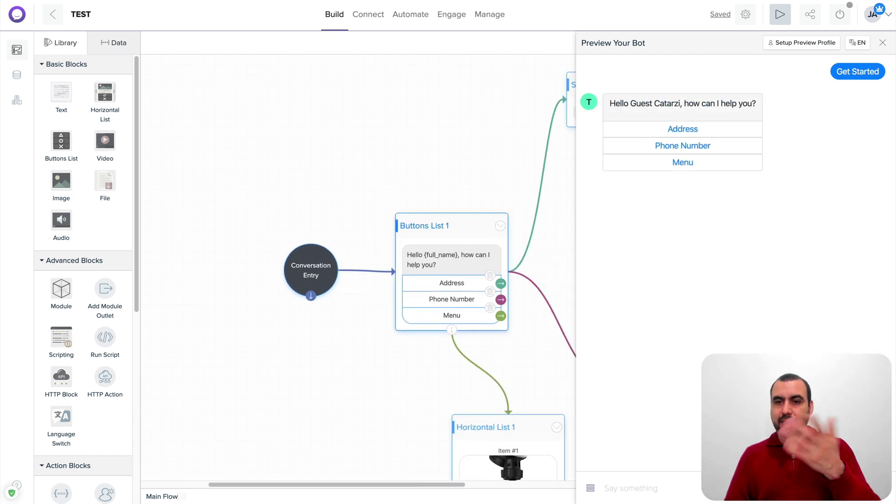
type("I")
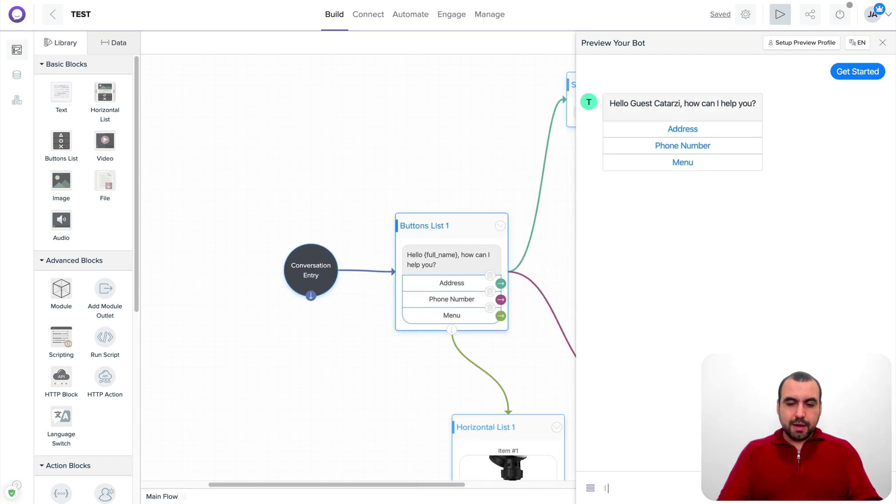
type(" am really mad ")
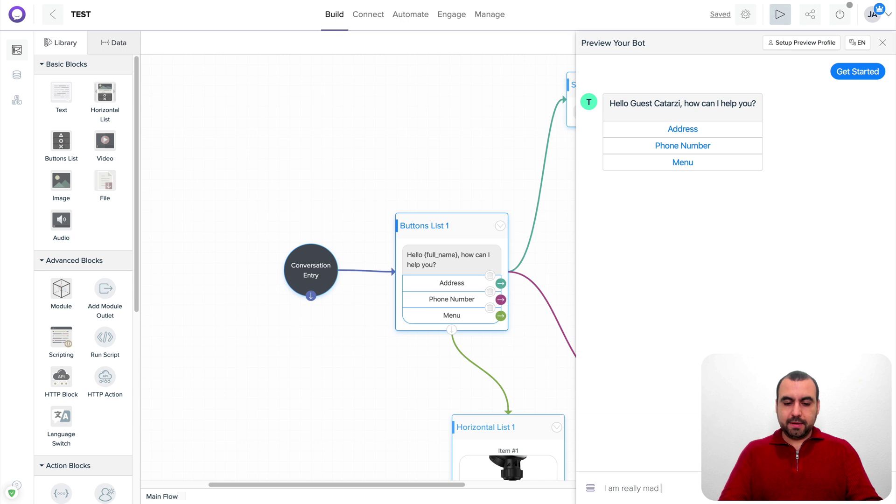
type("with oyour")
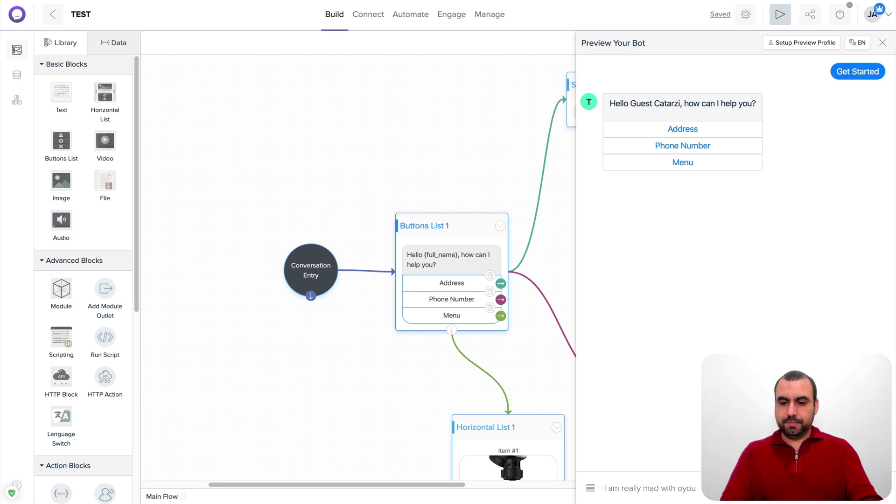
key("BackSpace")
key("BackSpace")
key("BackSpace")
key("BackSpace")
type("your se")
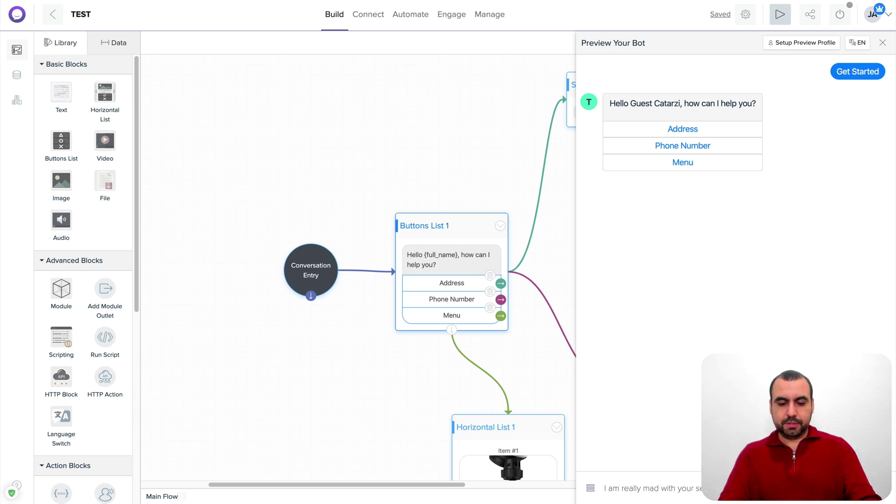
type("rvice")
key("Return")
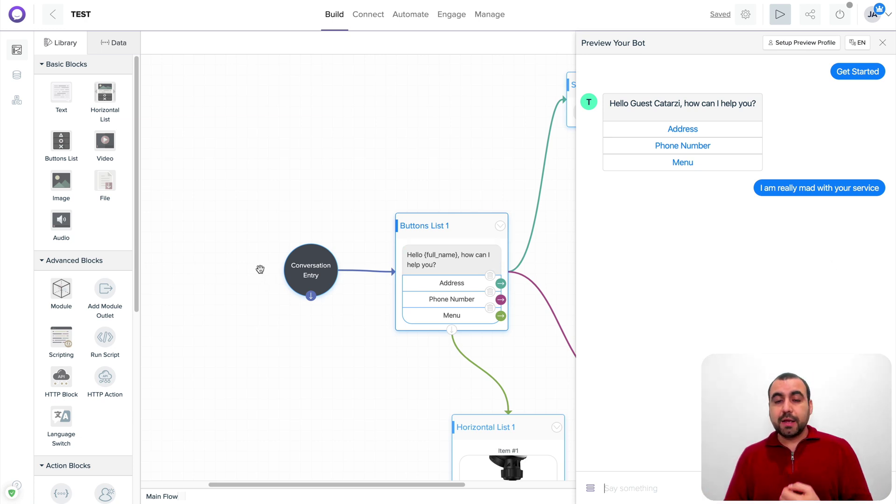
Pan the canvas to see more blocks and close the preview
scroll(206, 221, "right", 3)
scroll(205, 220, "down", 2)
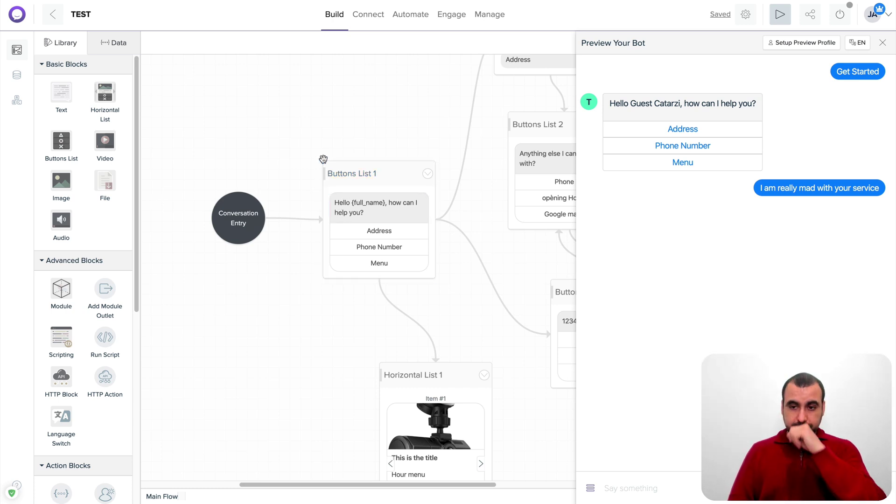
left_click_drag(358, 132, 291, 135)
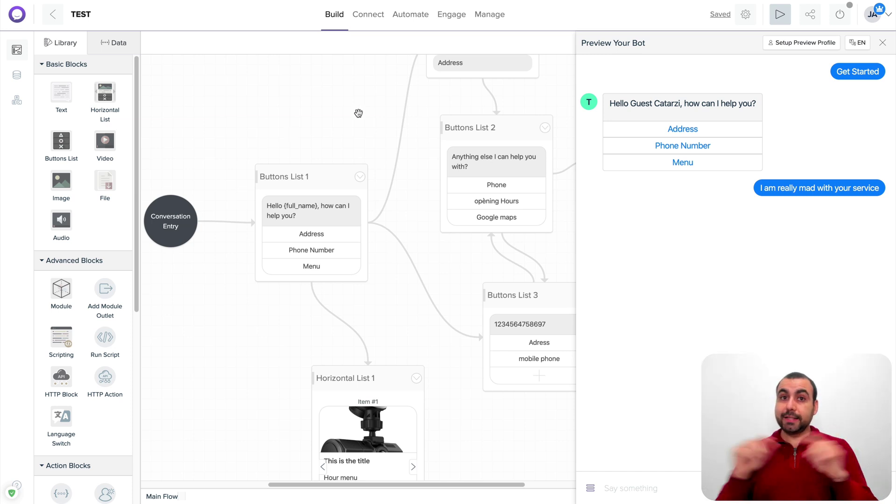
left_click(882, 42)
Assign the Servicio de Messenger bot Facebook page to TEST and publish to Messenger
left_click(371, 16)
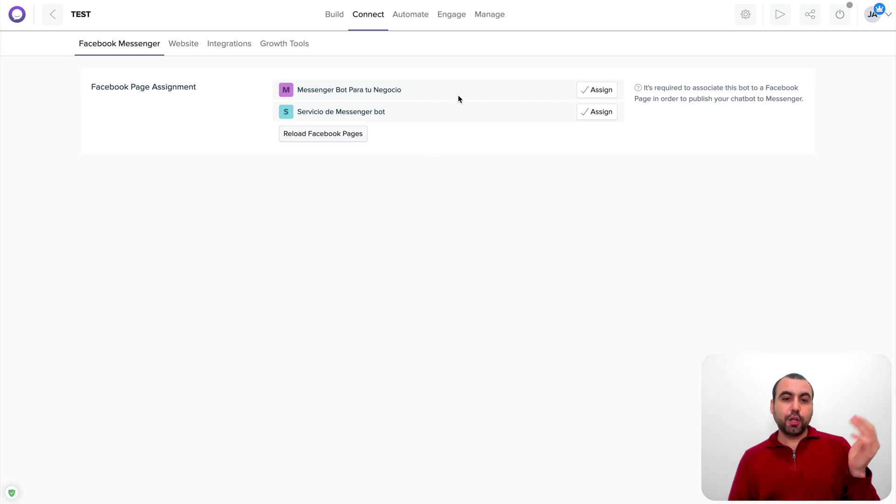
left_click(598, 114)
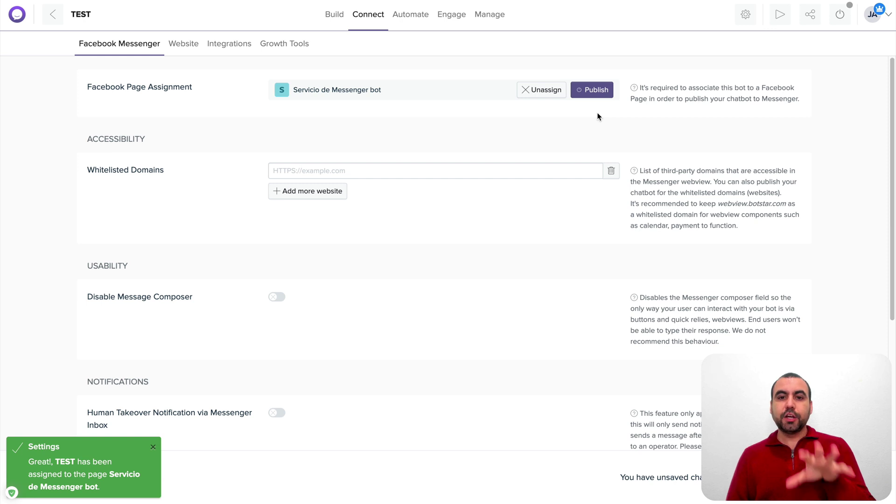
left_click(596, 90)
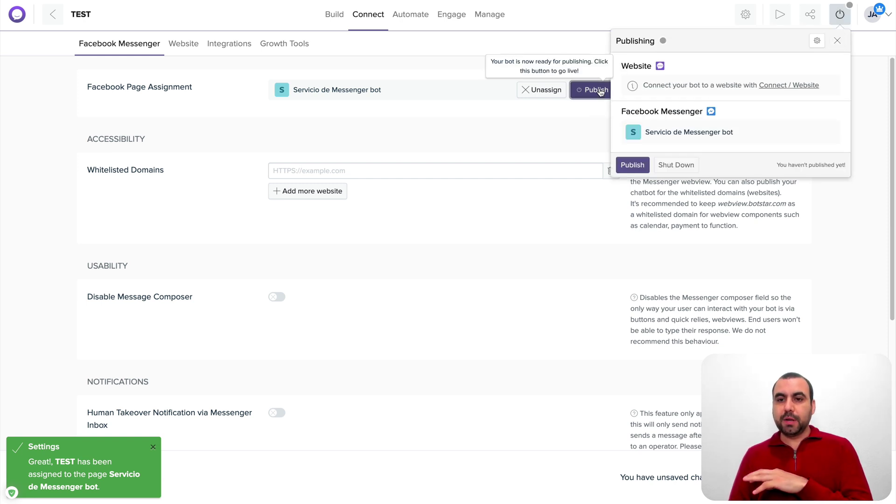
left_click(643, 169)
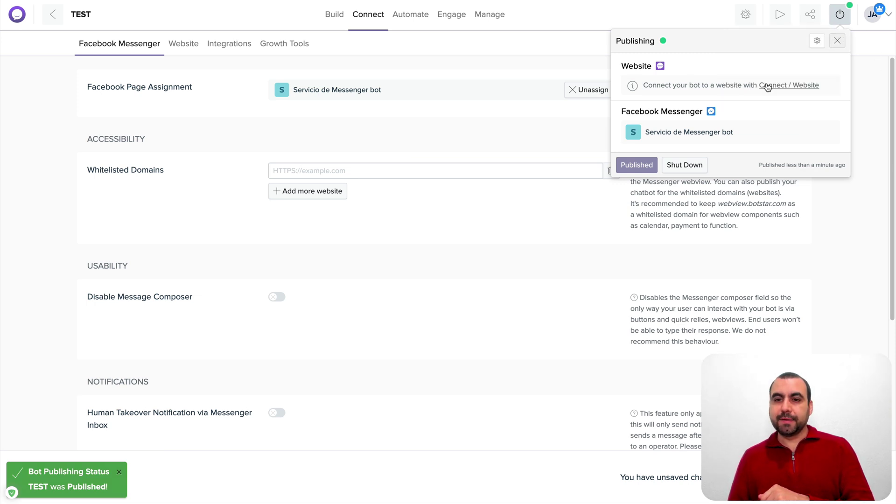
left_click(837, 40)
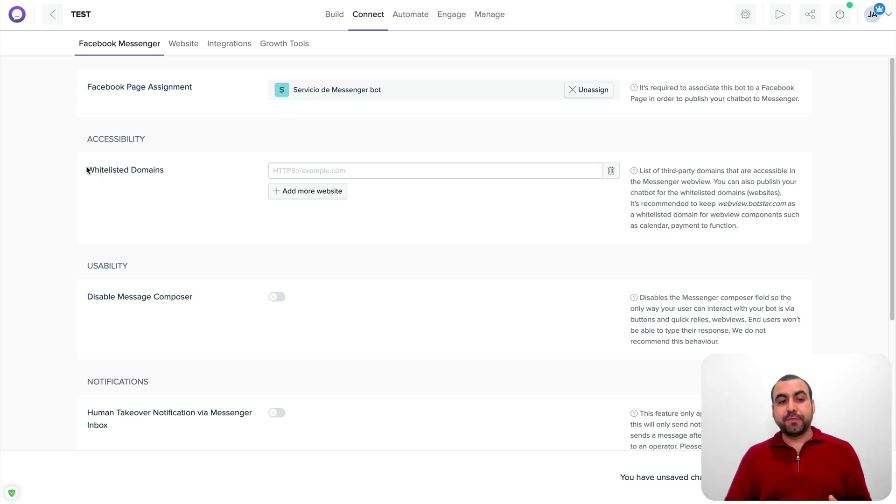
left_click_drag(87, 171, 184, 169)
left_click(221, 175)
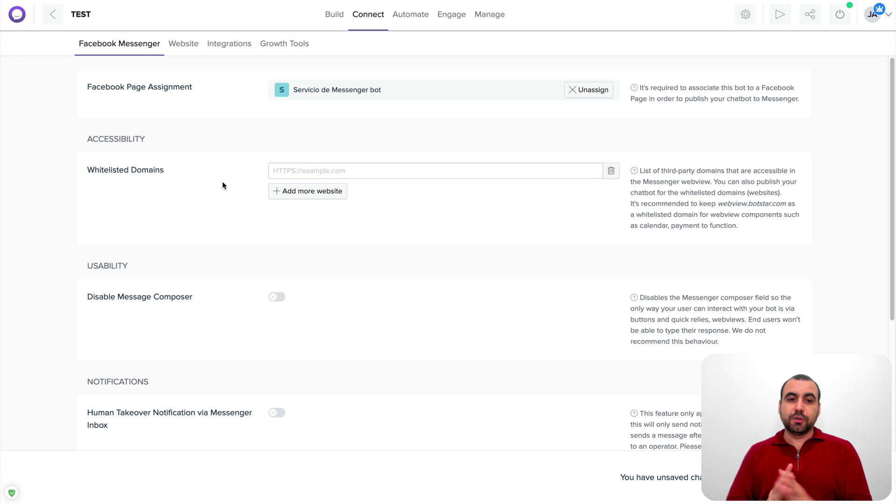
Review the Website embed code and settings, then switch to the Facebook page tab
left_click(189, 43)
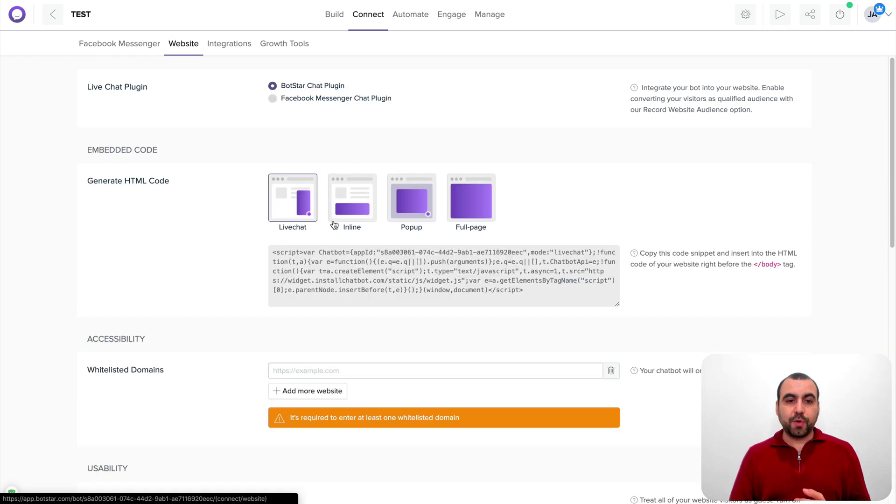
mouse_move(321, 267)
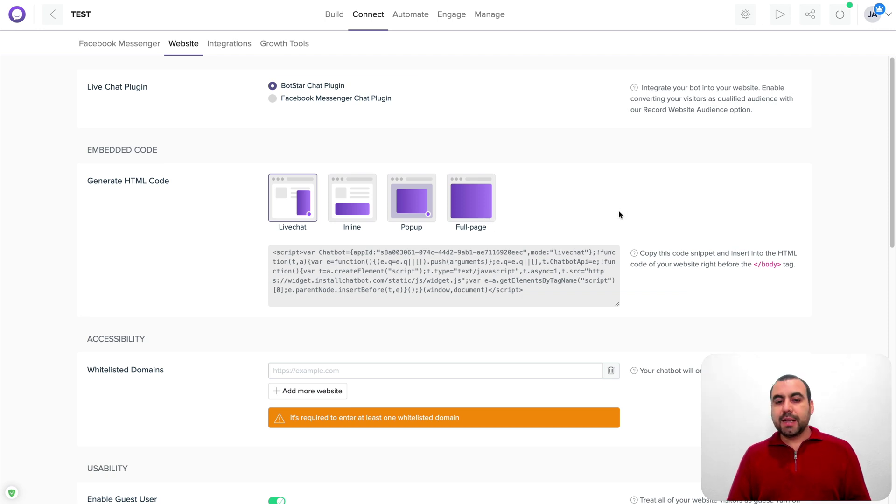
scroll(618, 212, "down", 10)
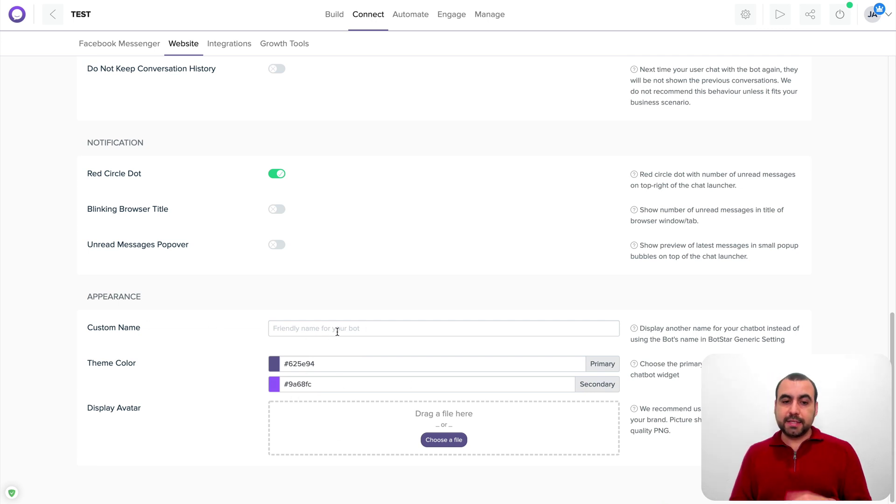
scroll(338, 332, "up", 10)
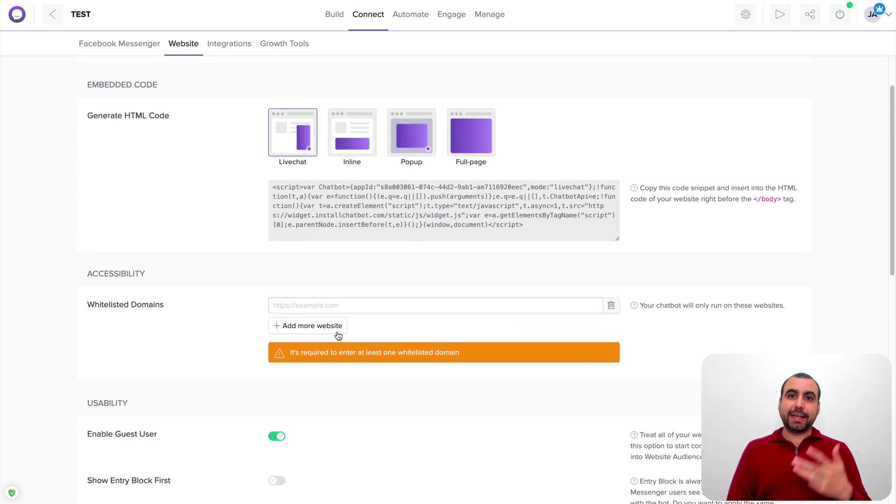
scroll(338, 336, "up", 3)
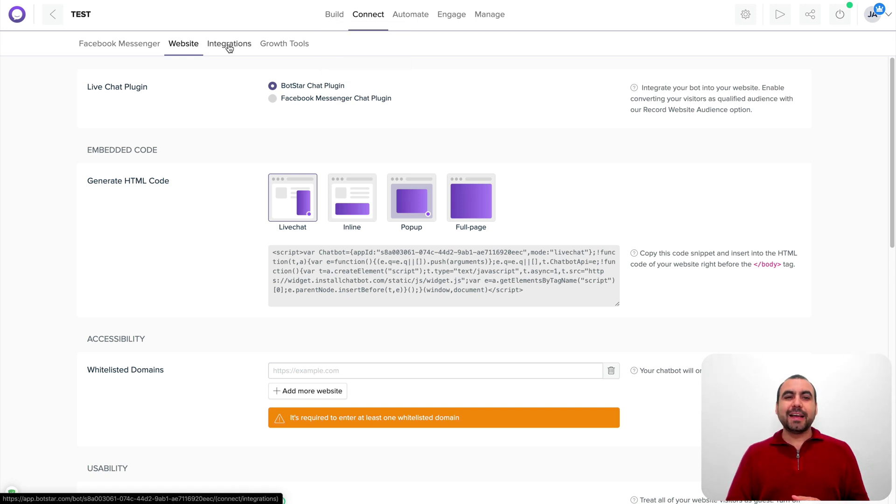
left_click(333, 15)
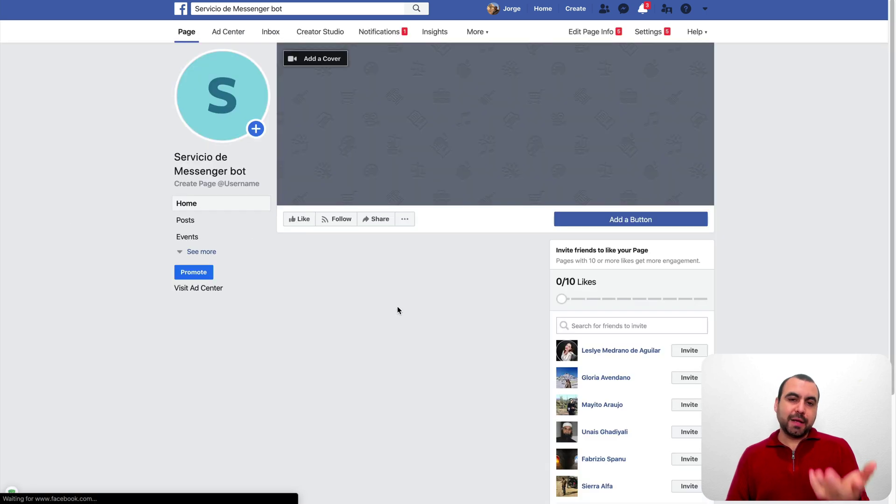
Add a Contact you > Send Message button that leads to Messenger
left_click(639, 219)
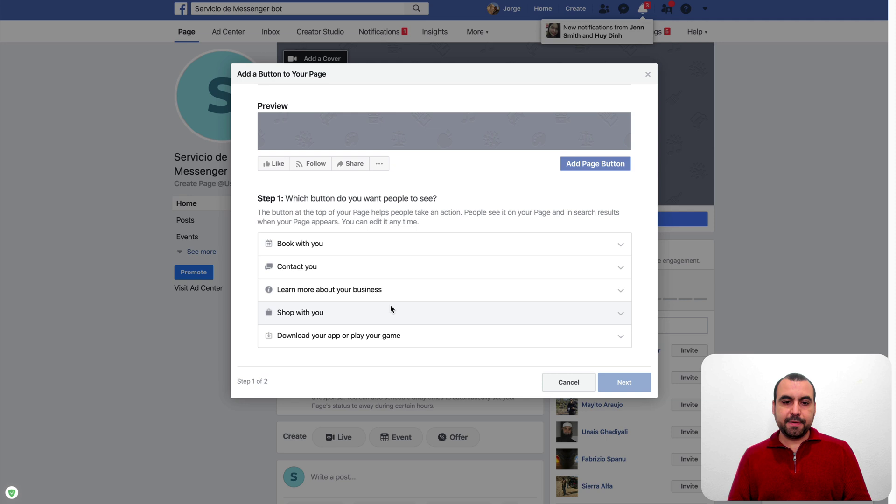
left_click(327, 273)
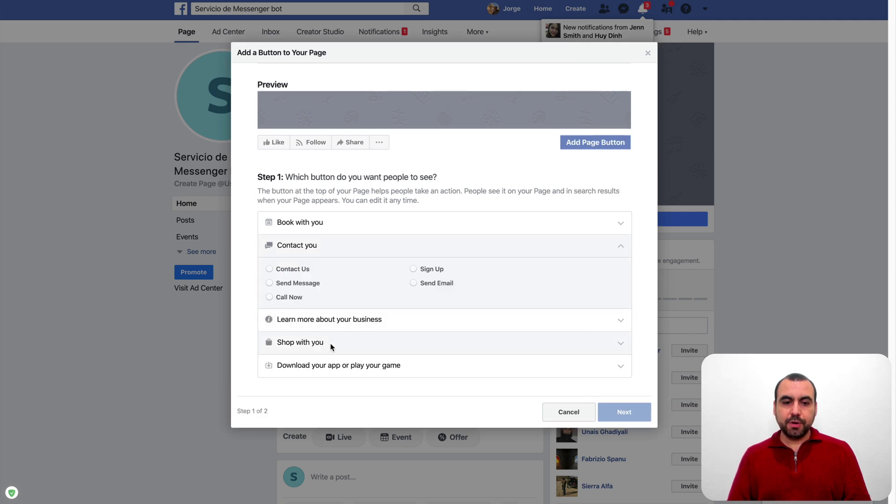
left_click(293, 284)
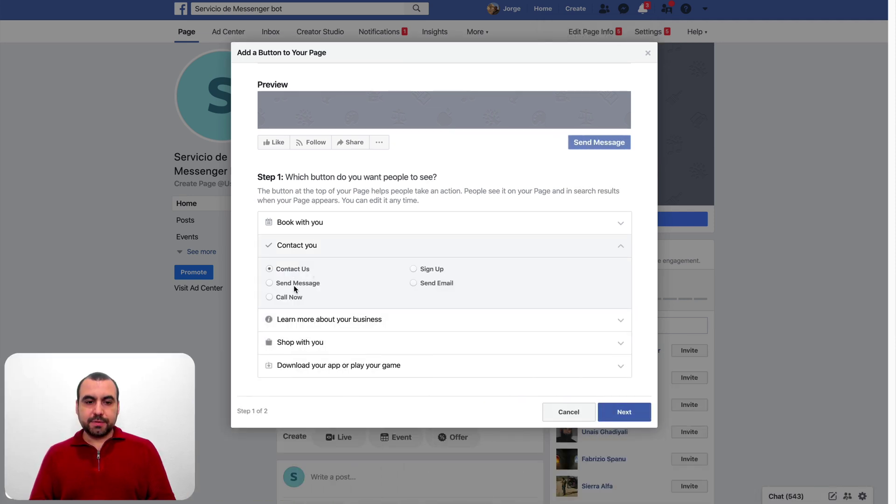
left_click(621, 413)
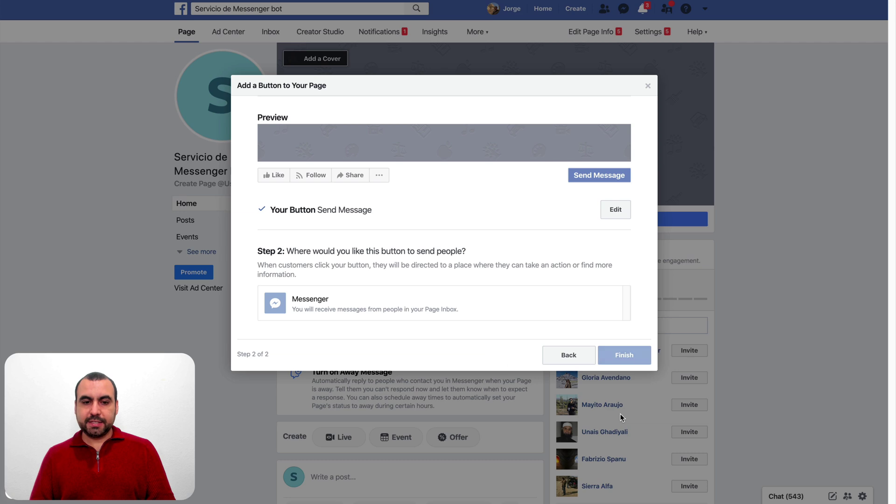
left_click(357, 301)
left_click(630, 312)
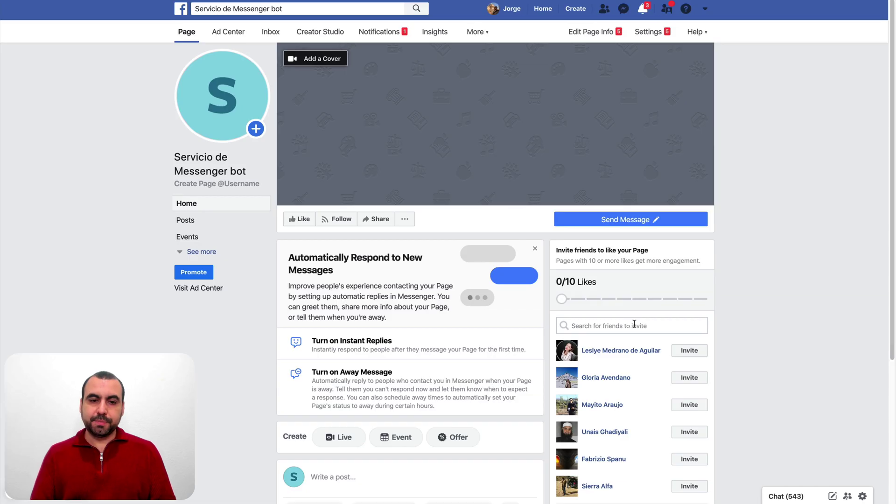
mouse_move(636, 229)
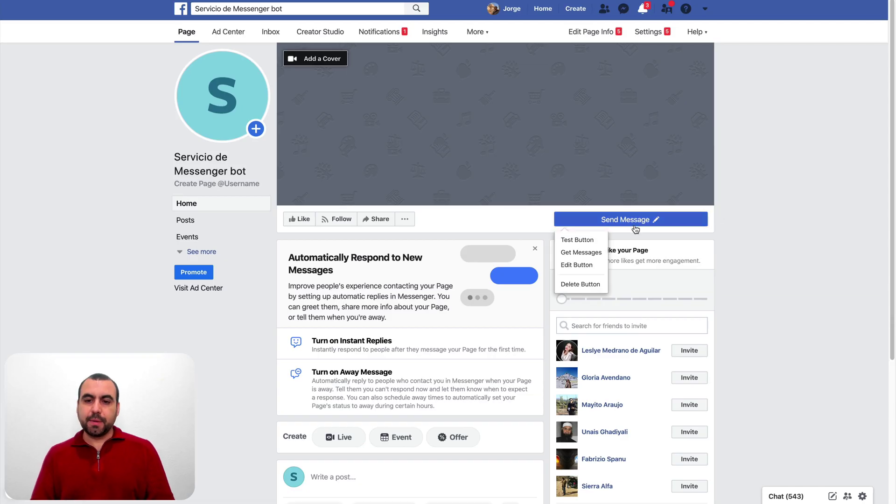
left_click(579, 240)
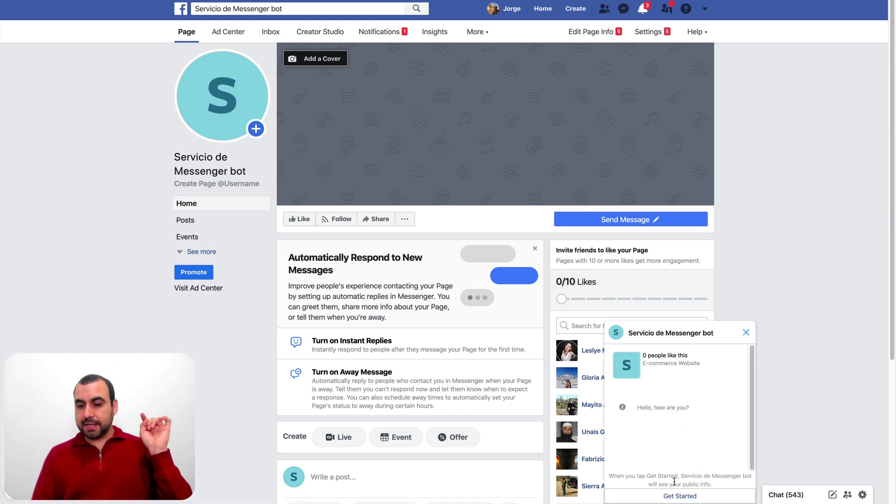
left_click(675, 497)
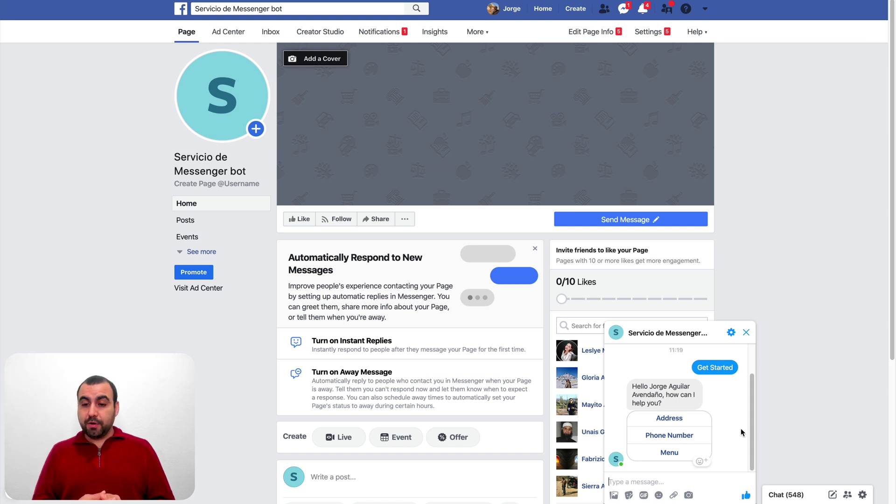
left_click(702, 435)
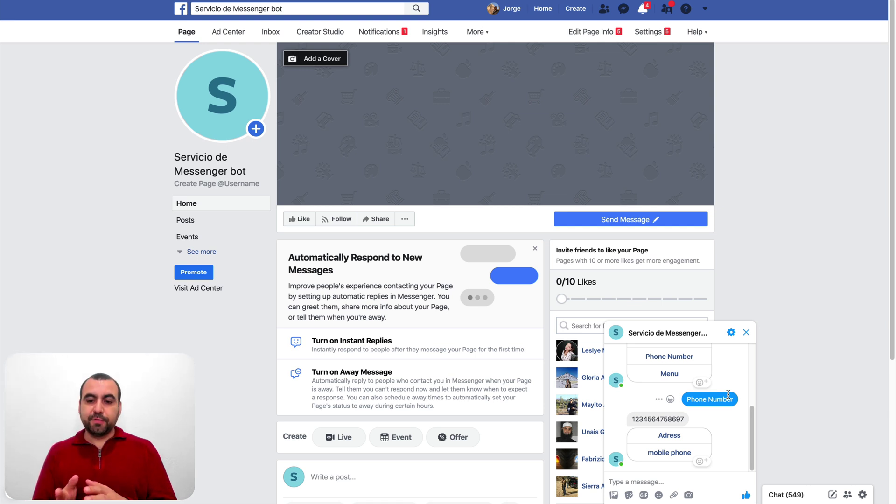
left_click(673, 439)
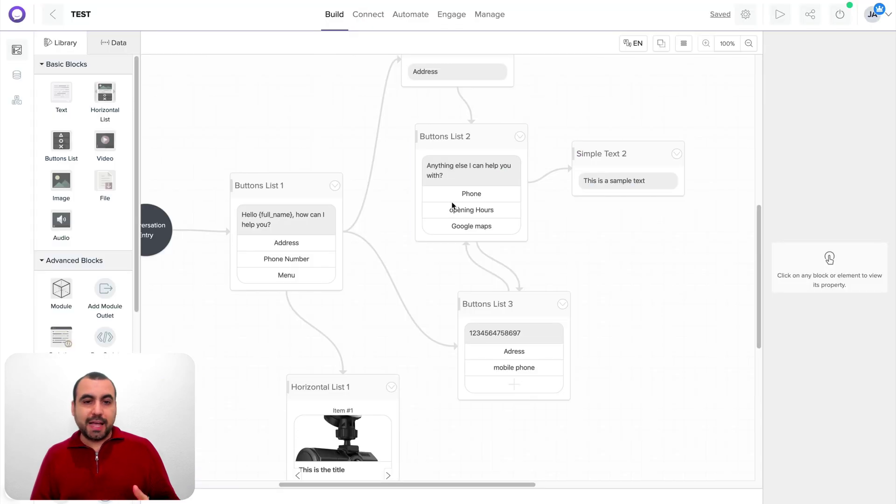
Pan across the TEST flow and switch to the Connect settings
left_click_drag(412, 208, 492, 172)
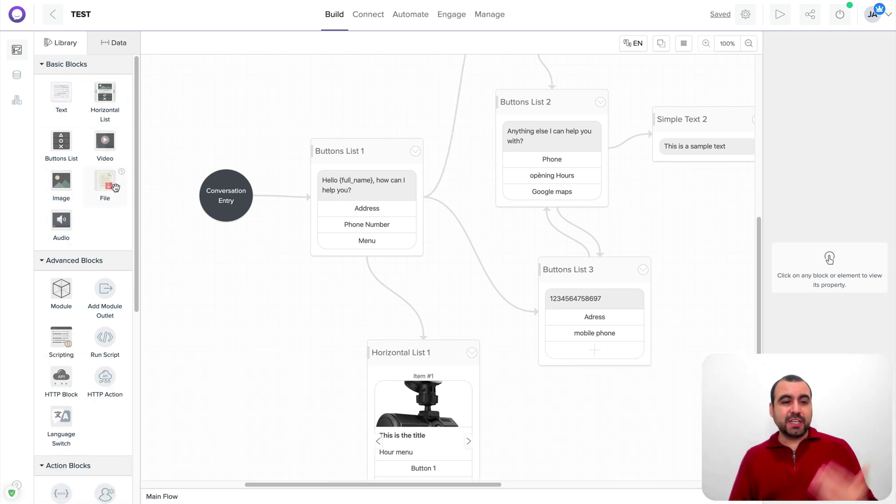
scroll(108, 260, "down", 3)
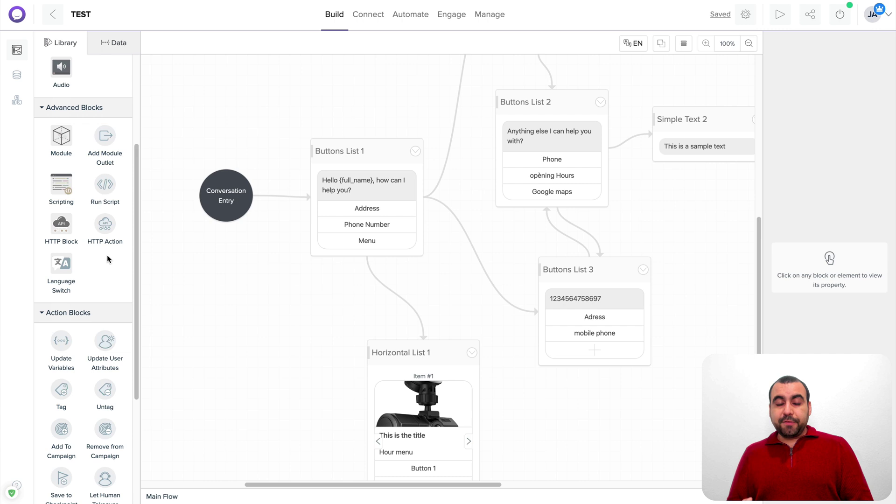
left_click(371, 15)
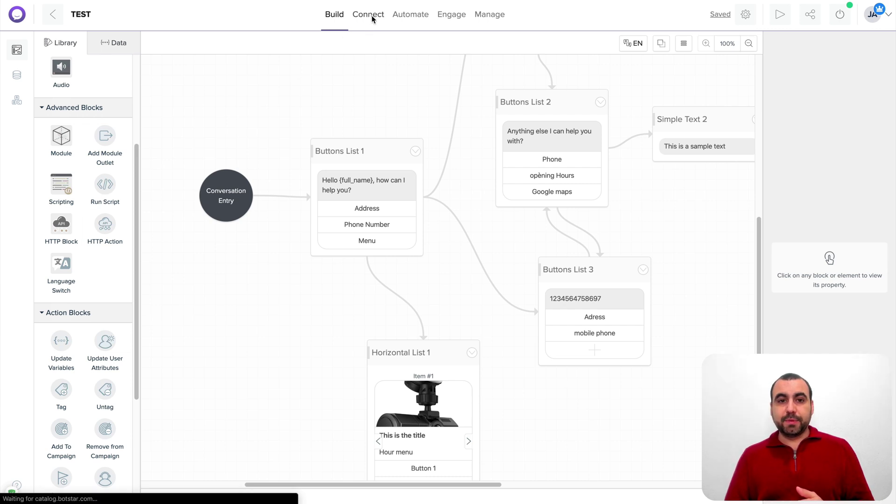
In Integrations, switch Integromat on to view its Event Type choices, then switch it off
left_click(231, 44)
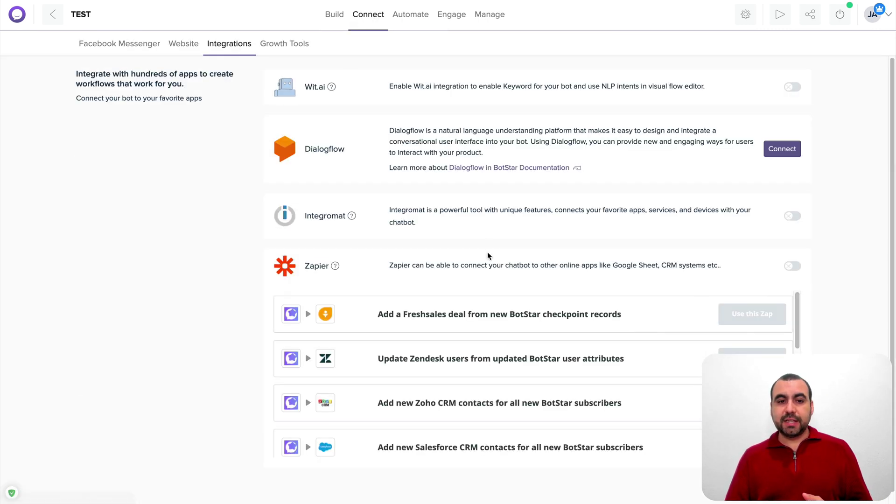
scroll(488, 251, "down", 1)
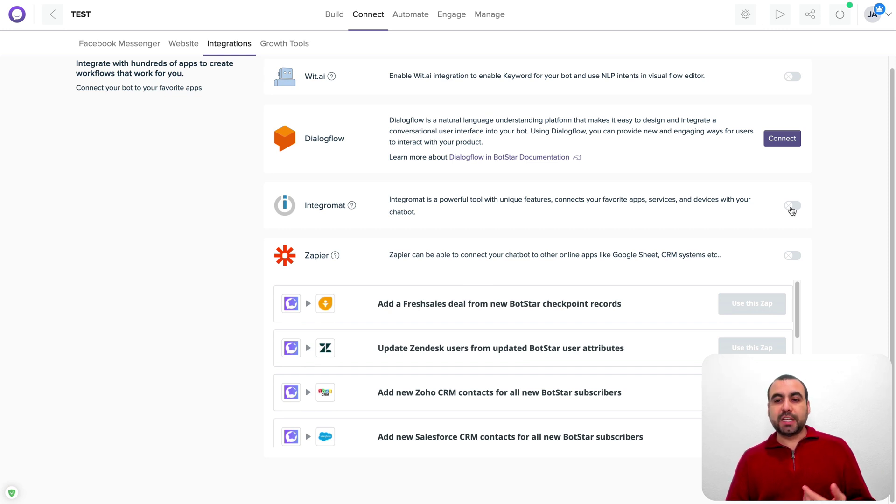
left_click(793, 206)
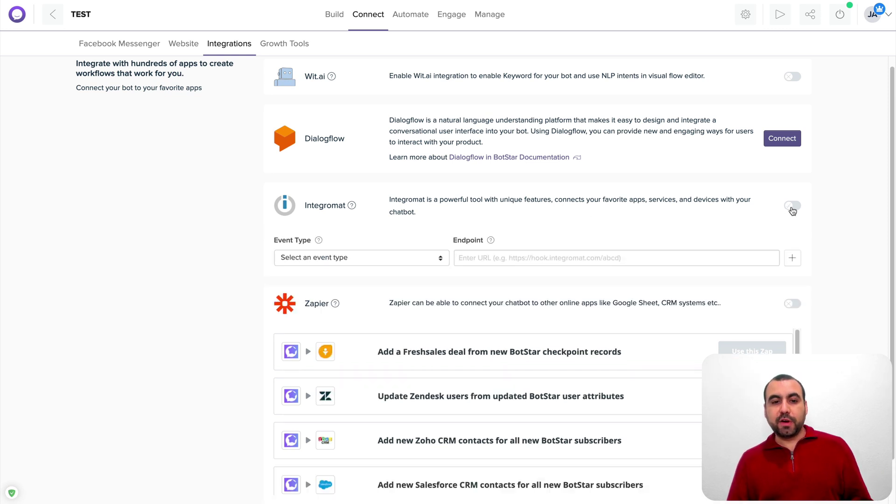
left_click(391, 259)
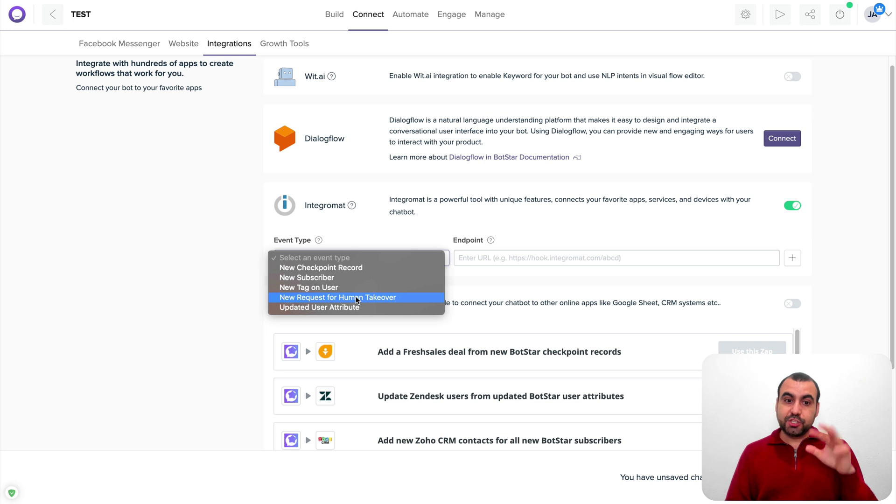
left_click(790, 206)
left_click(790, 206)
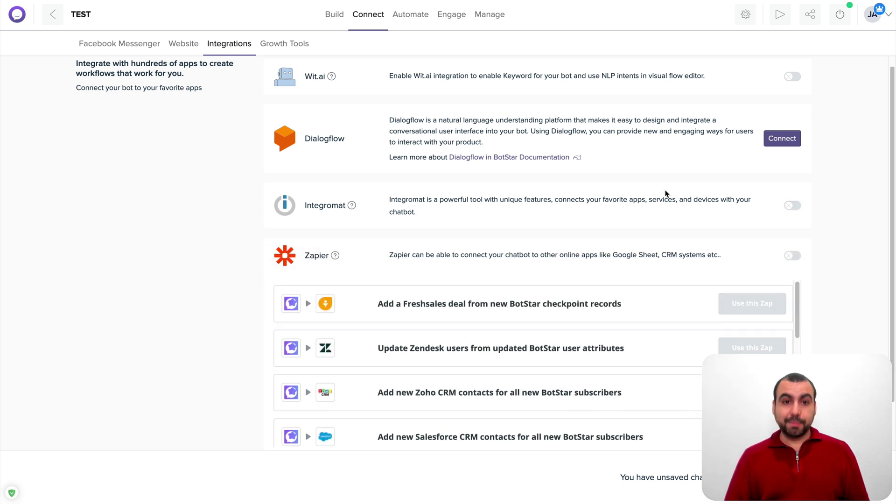
Go back to Build and scroll the Library down to Advanced and Action Blocks
left_click(337, 15)
scroll(119, 260, "down", 3)
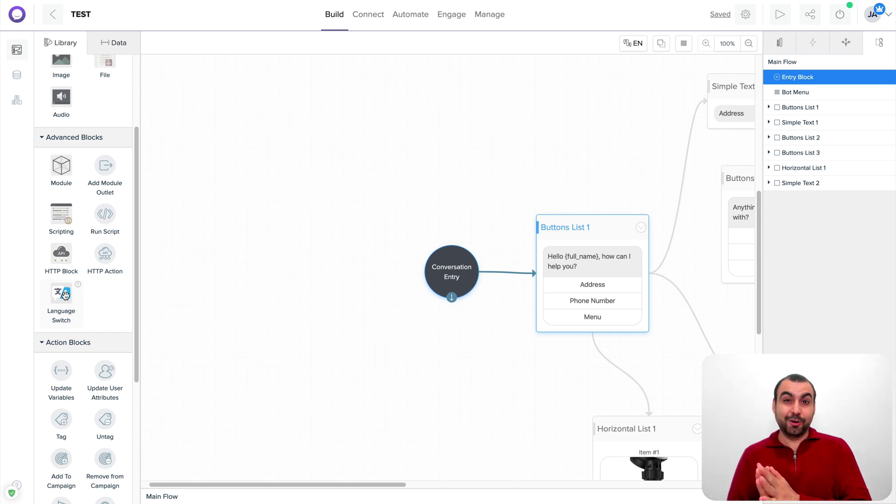
scroll(66, 294, "down", 3)
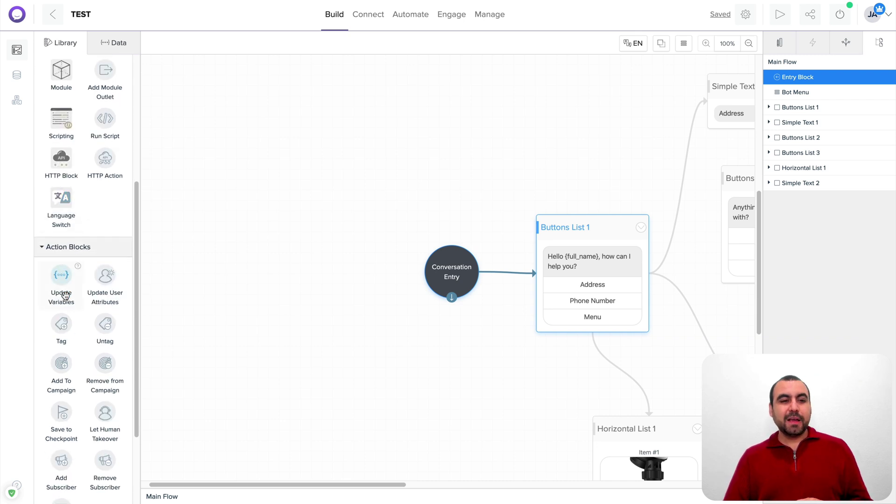
scroll(69, 220, "down", 1)
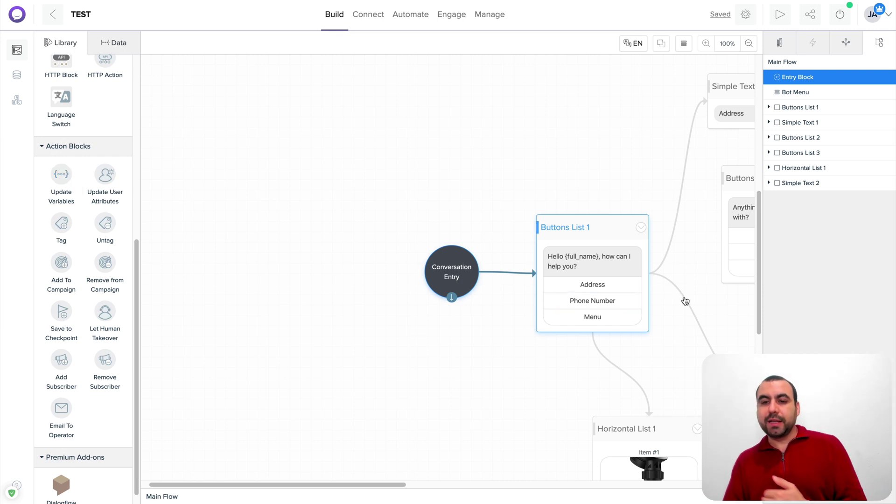
Inspect Buttons List 3's buttons and drop a new Text block beside it
left_click_drag(685, 301, 415, 226)
left_click(407, 220)
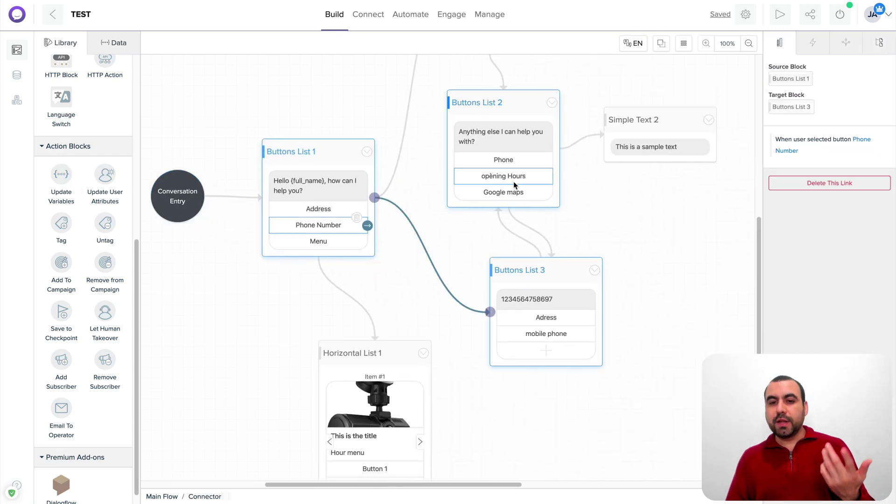
left_click(546, 350)
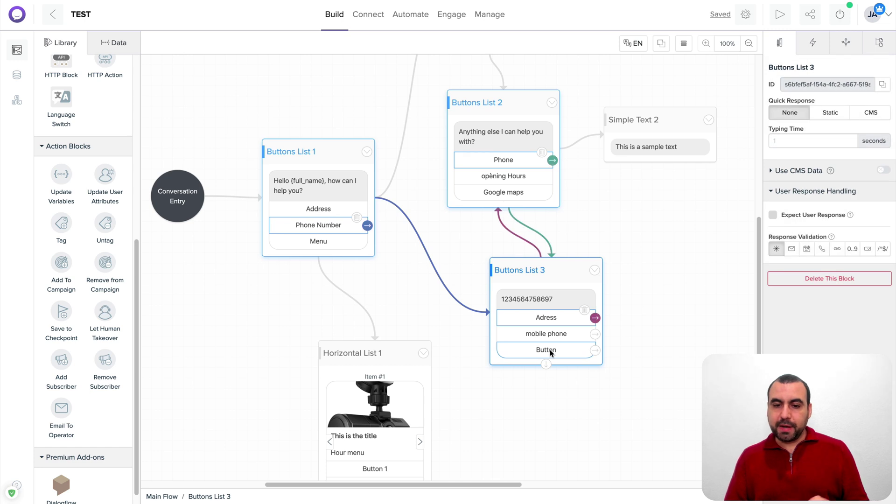
left_click(551, 351)
left_click(584, 342)
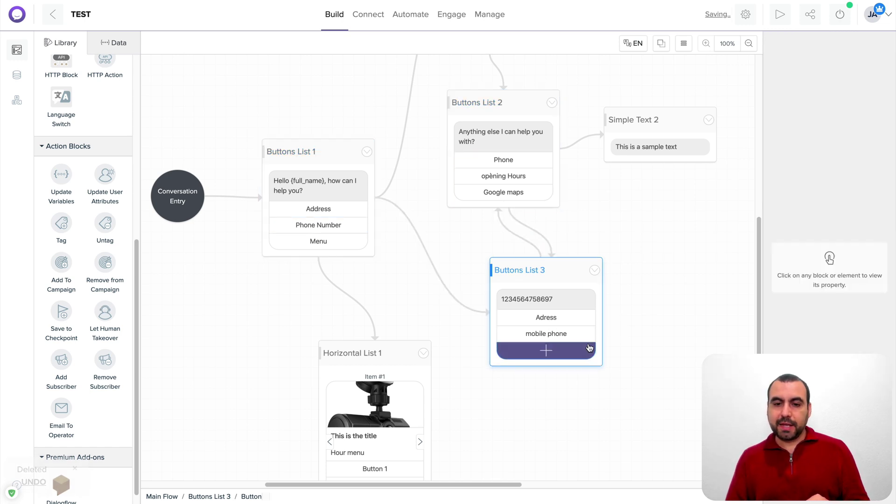
left_click(573, 336)
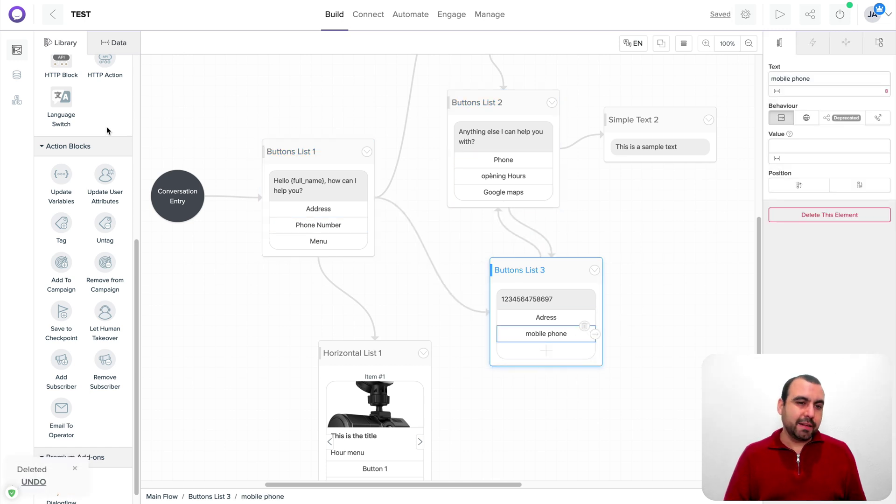
scroll(100, 121, "up", 5)
left_click_drag(62, 94, 654, 312)
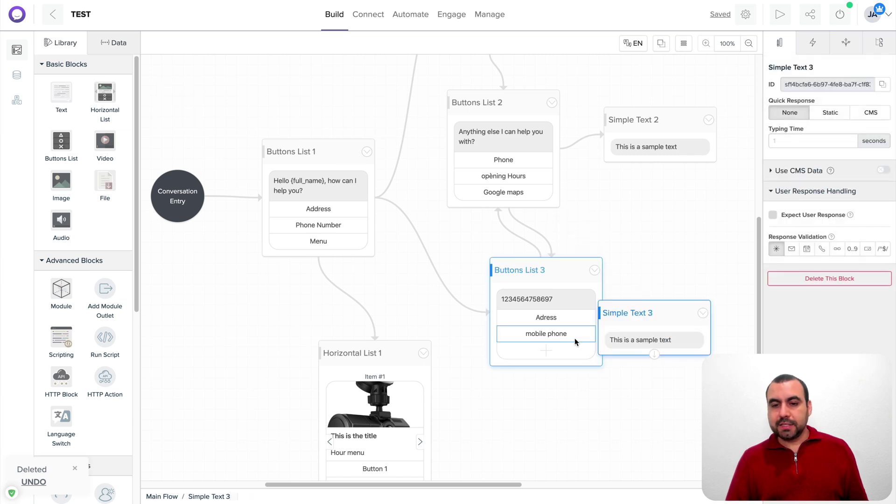
Rename the mobile phone button to 'I want a quote' and link it to Simple Text 3
left_click(556, 352)
left_click(570, 336)
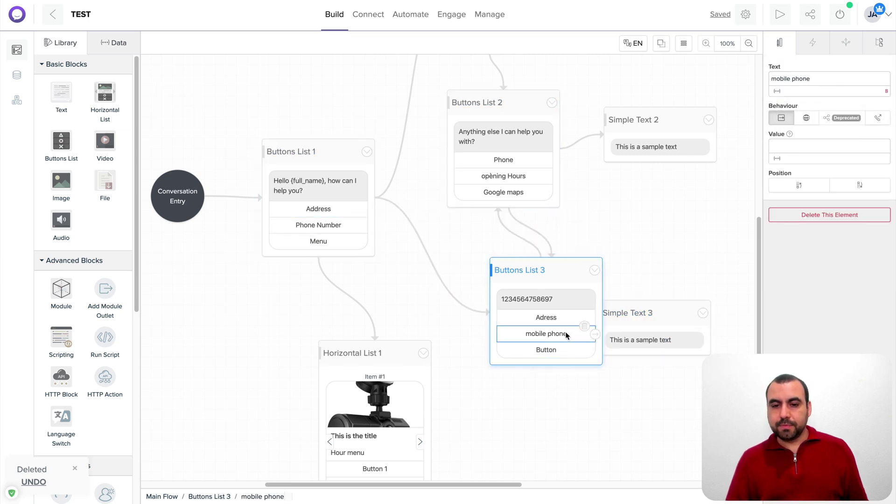
triple_click(788, 77)
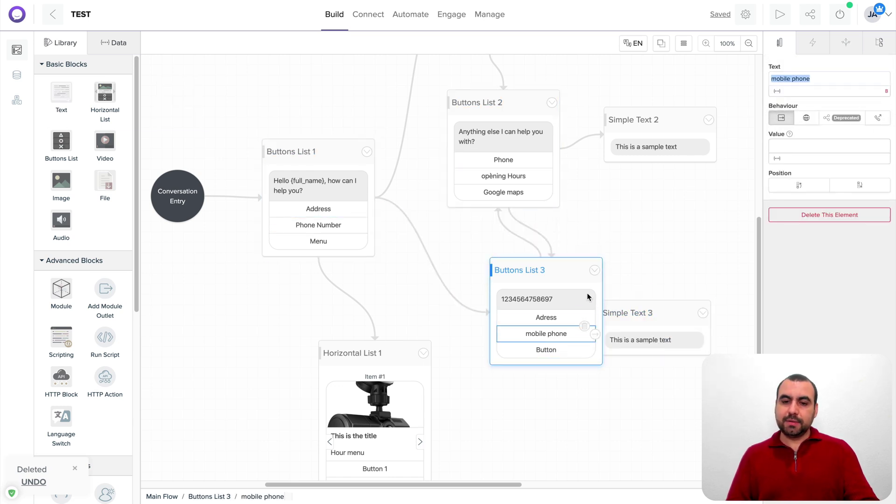
type("I w")
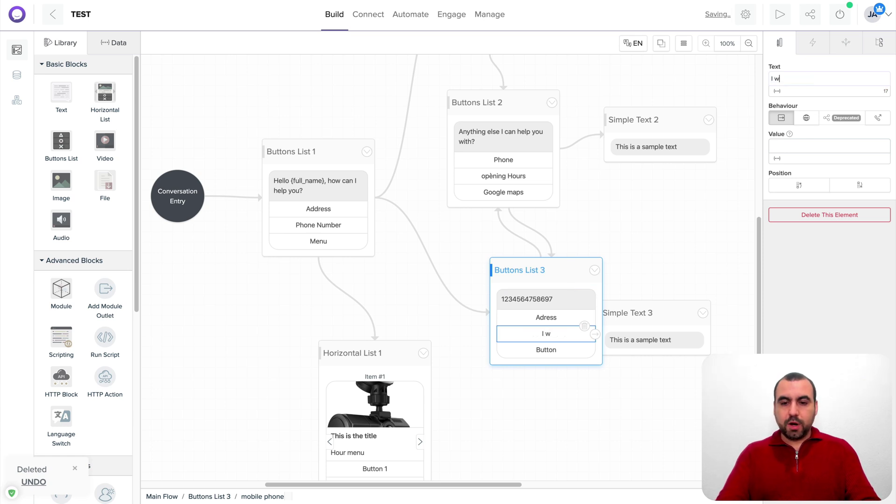
type("ant a quote")
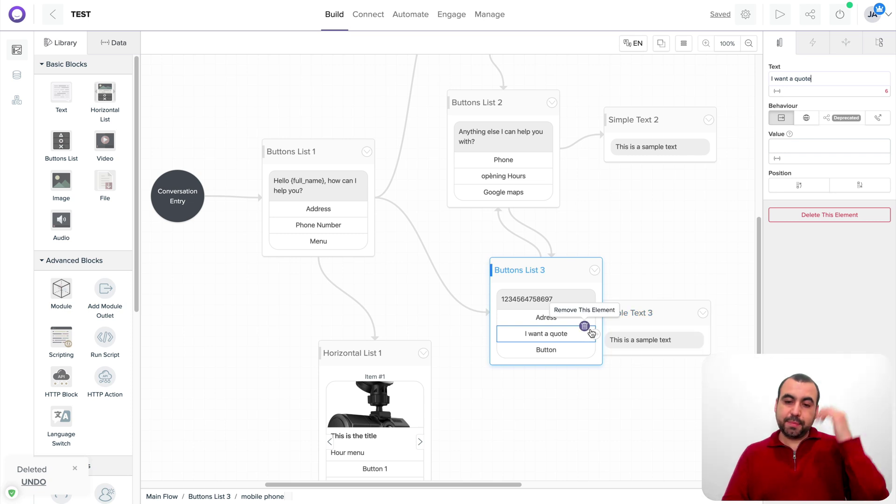
left_click_drag(595, 334, 663, 314)
left_click_drag(552, 267, 499, 266)
Set Simple Text 3's message to 'ok give us your email'
left_click(679, 337)
triple_click(813, 135)
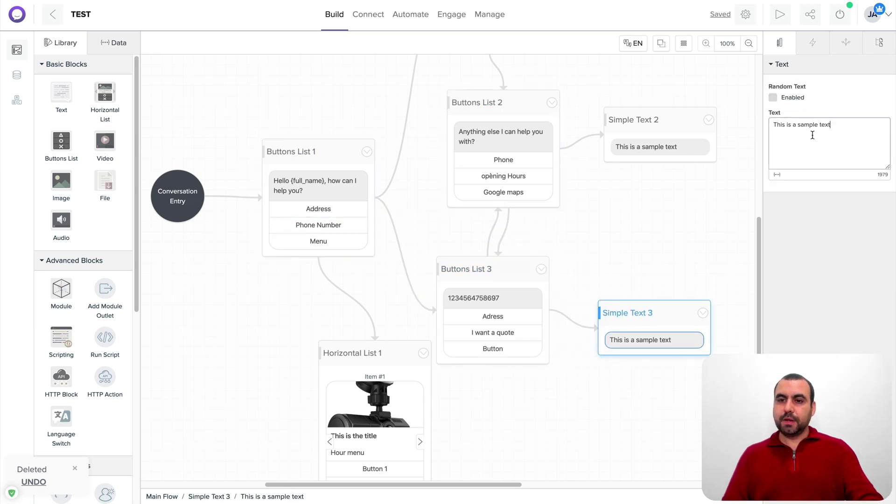
type("ok ")
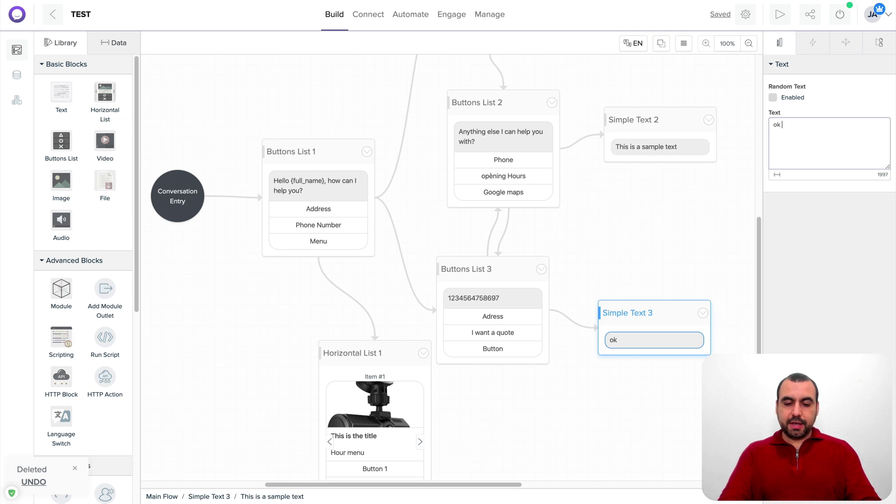
type("give us your e")
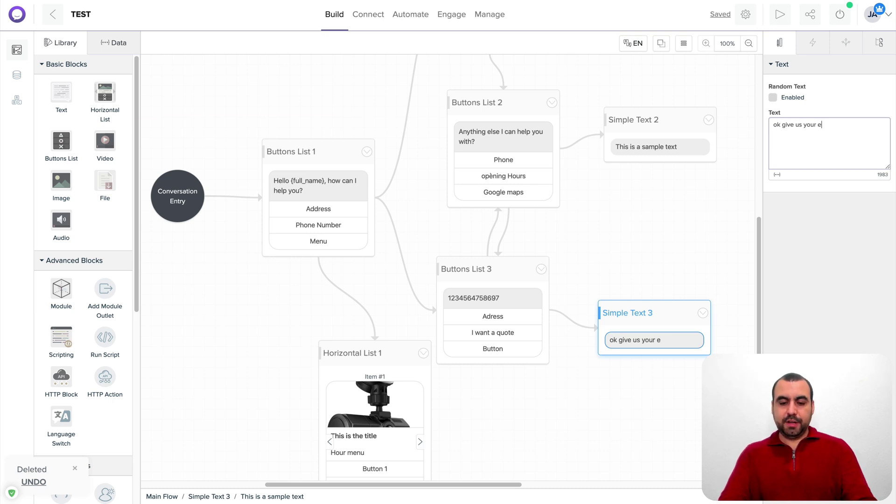
type("mail")
left_click(632, 386)
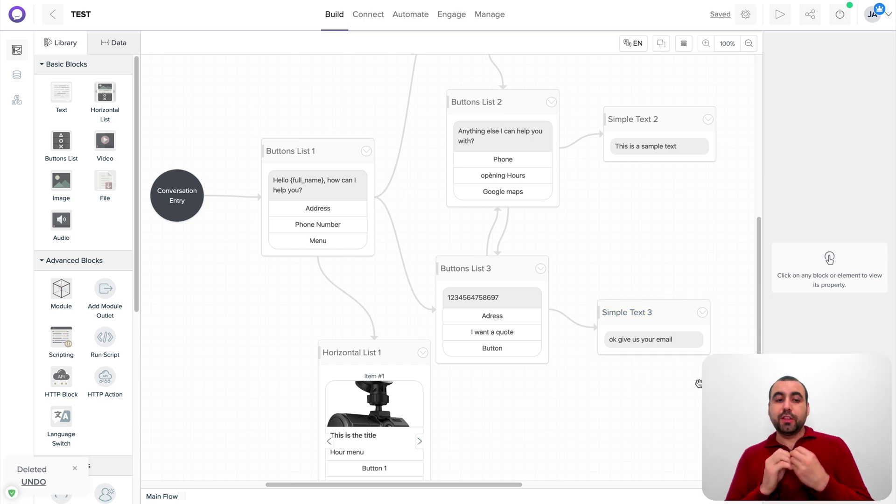
Drop an Add Subscriber block below Buttons List 3 and rename its spare button to unsc
scroll(70, 338, "down", 3)
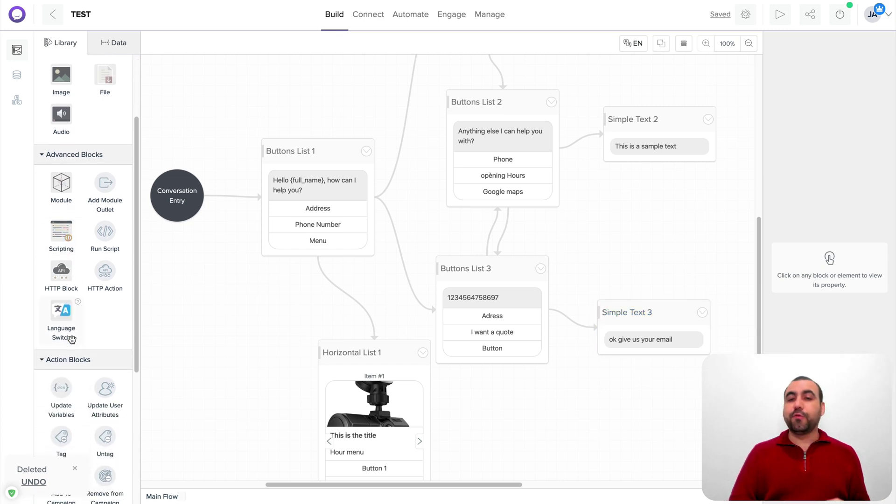
scroll(70, 338, "down", 5)
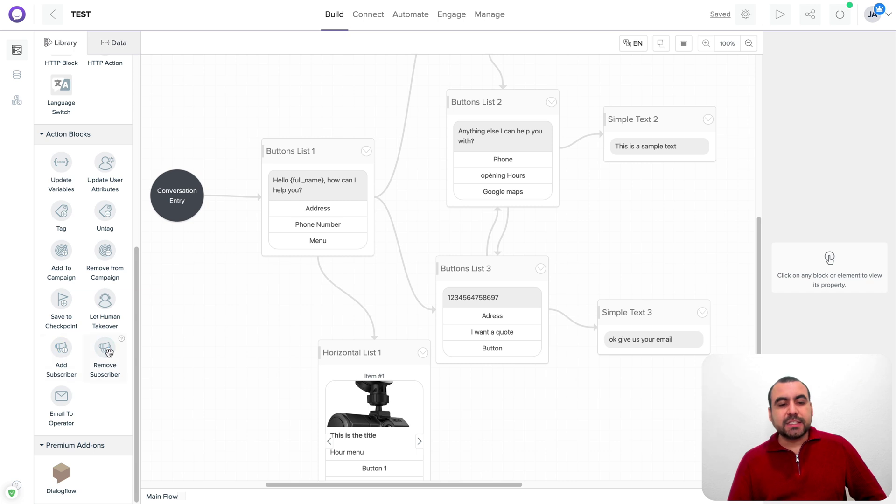
left_click_drag(62, 349, 532, 403)
left_click(529, 357)
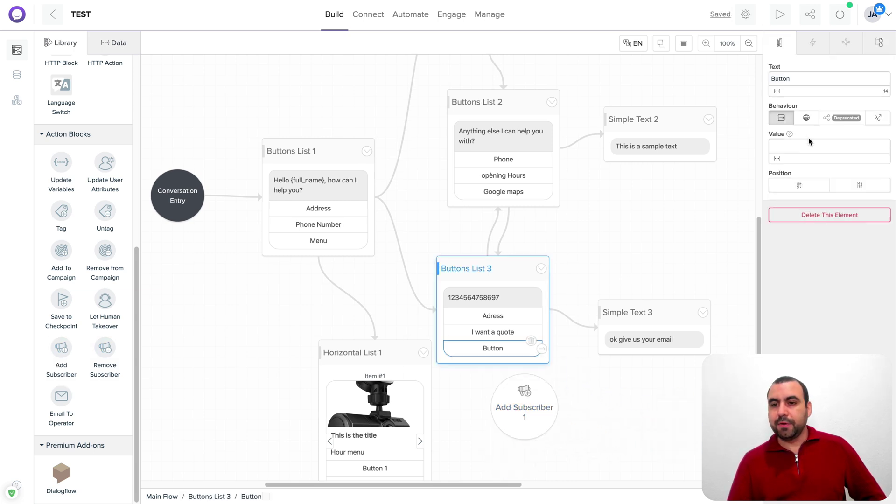
double_click(782, 78)
type("un")
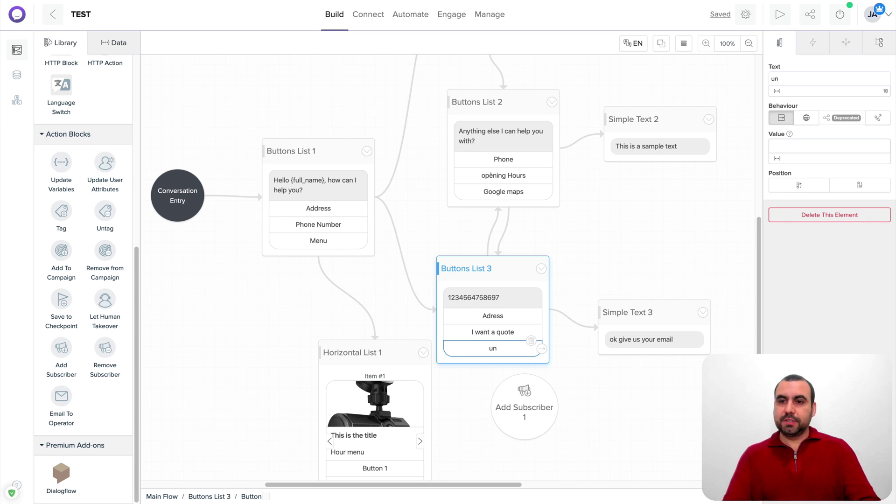
type("ssc")
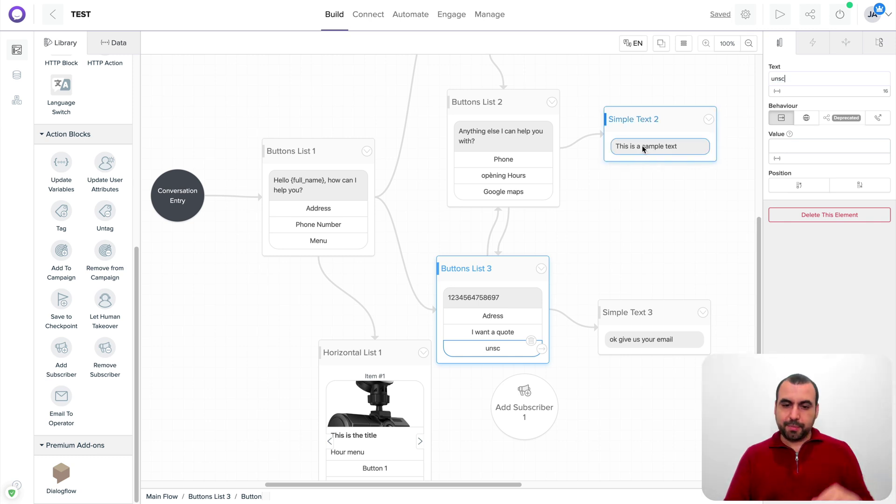
Link the unsc button to Add Subscriber 1, try a Dialogflow block, and clear the selection
left_click_drag(541, 348, 526, 394)
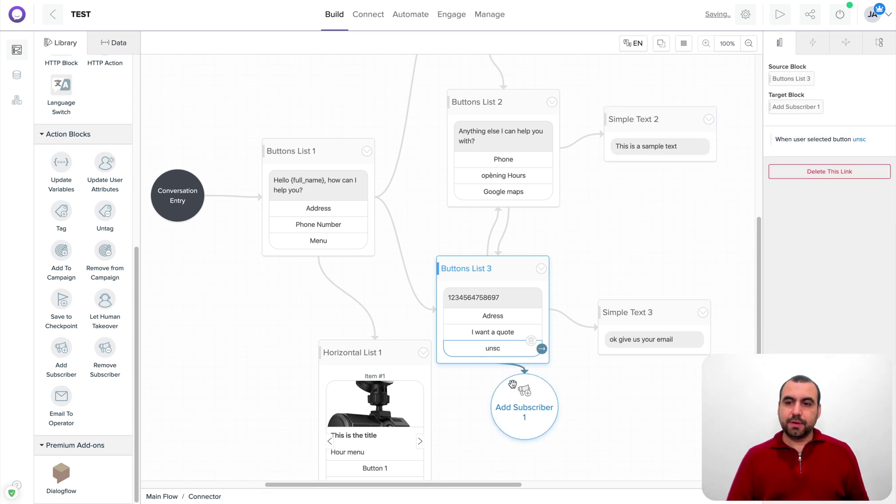
left_click(512, 384)
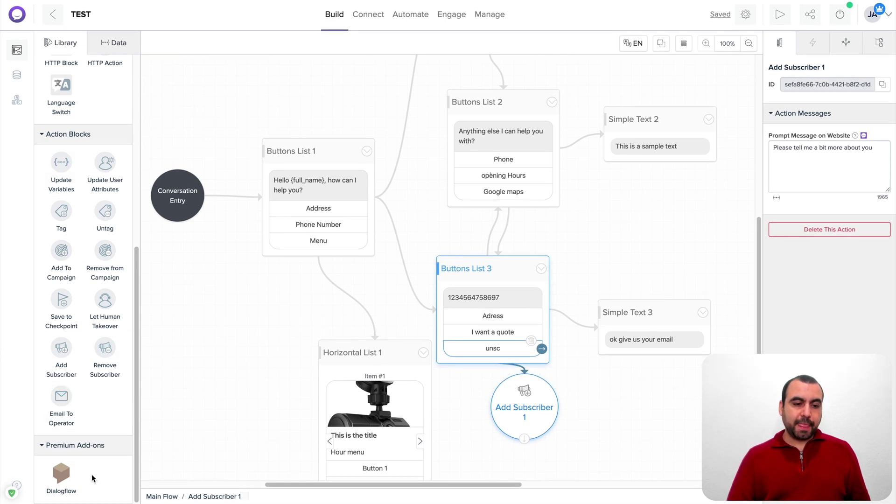
left_click_drag(61, 474, 593, 416)
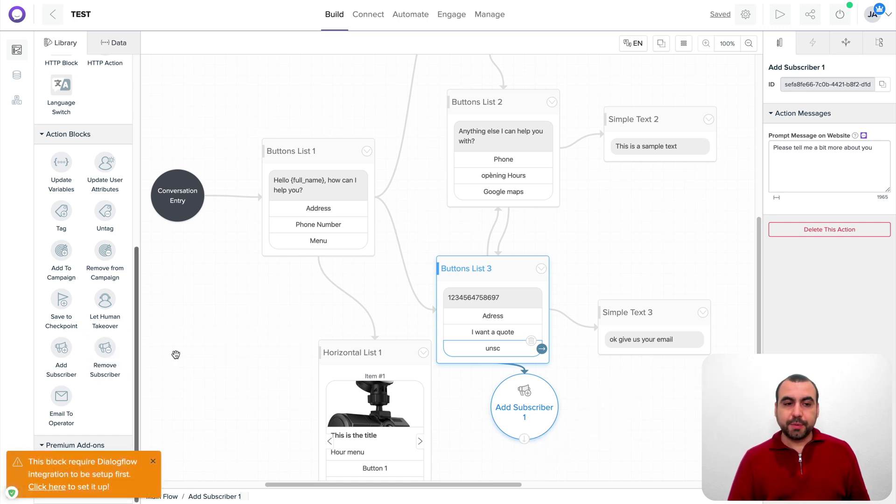
left_click(196, 359)
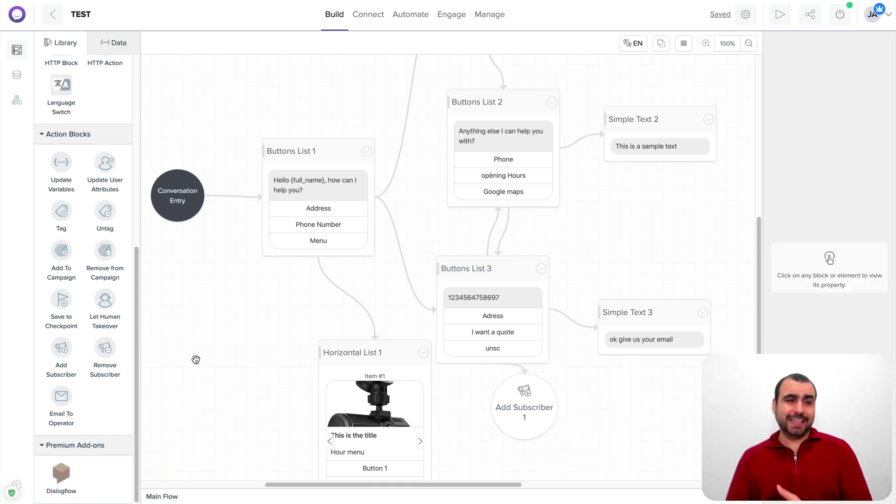
Review the Connect settings for Facebook Messenger, Website and Integrations
left_click_drag(251, 294, 223, 306)
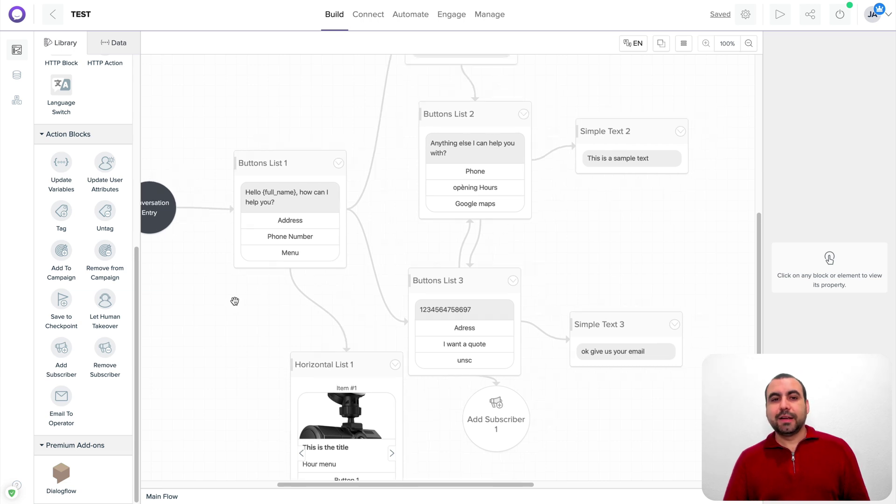
left_click(370, 22)
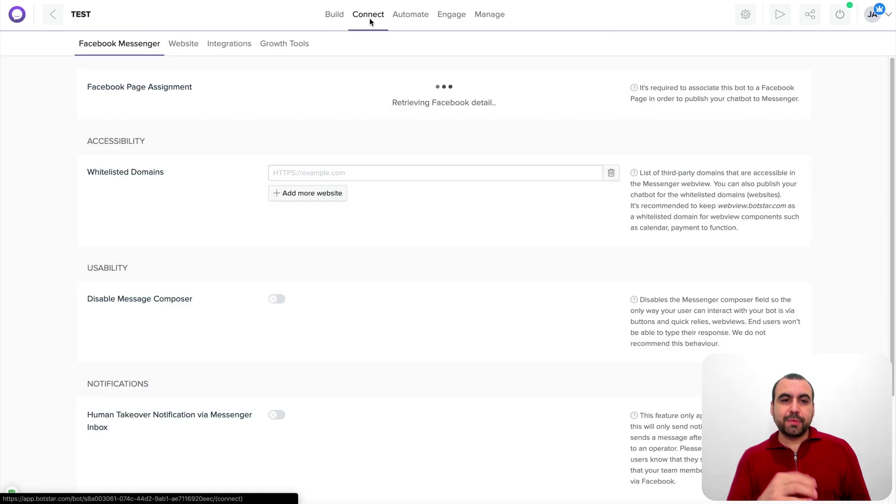
scroll(251, 378, "down", 3)
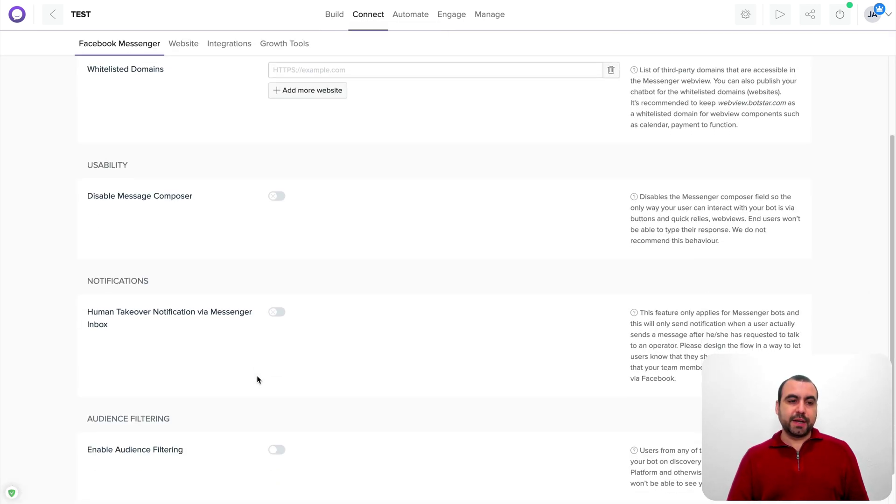
scroll(257, 379, "down", 1)
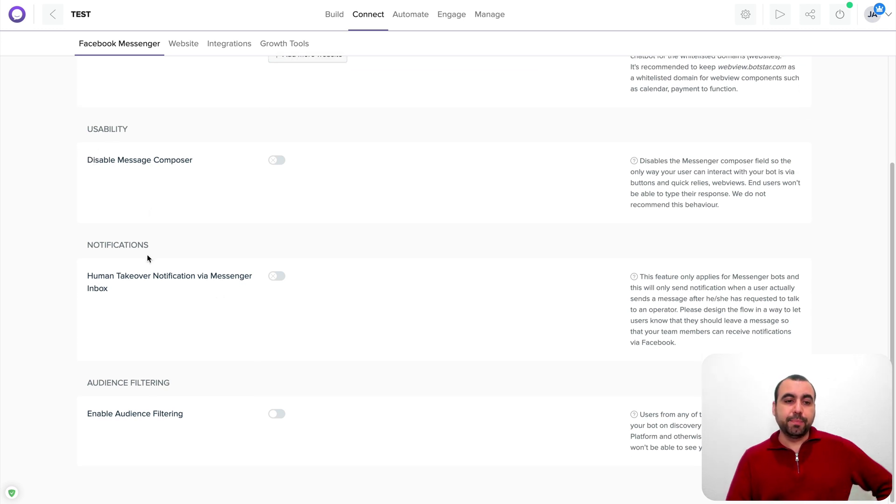
scroll(156, 411, "up", 3)
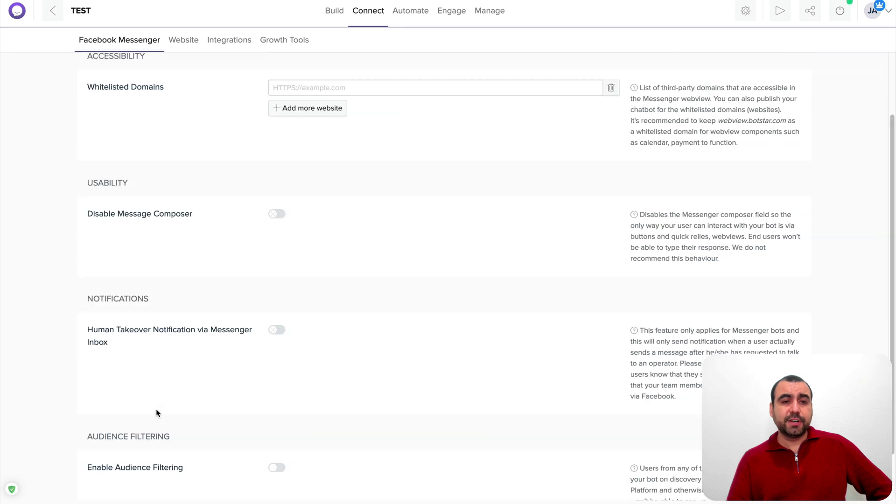
left_click(192, 42)
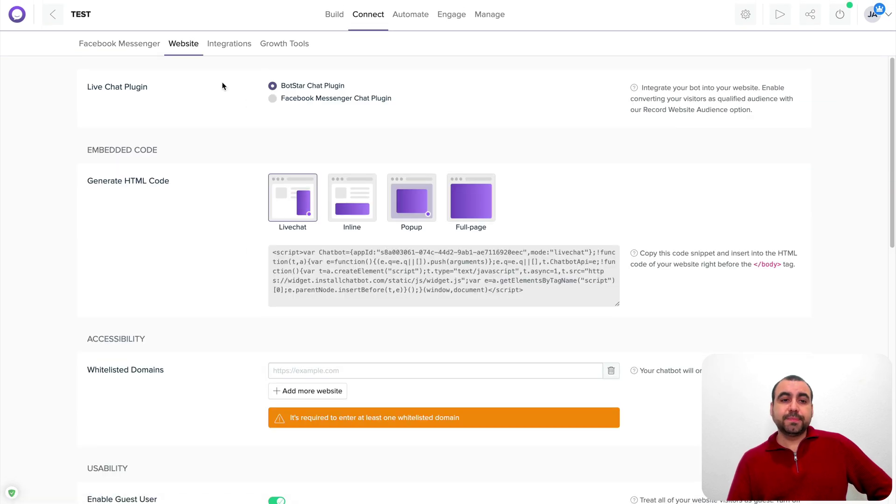
left_click(232, 53)
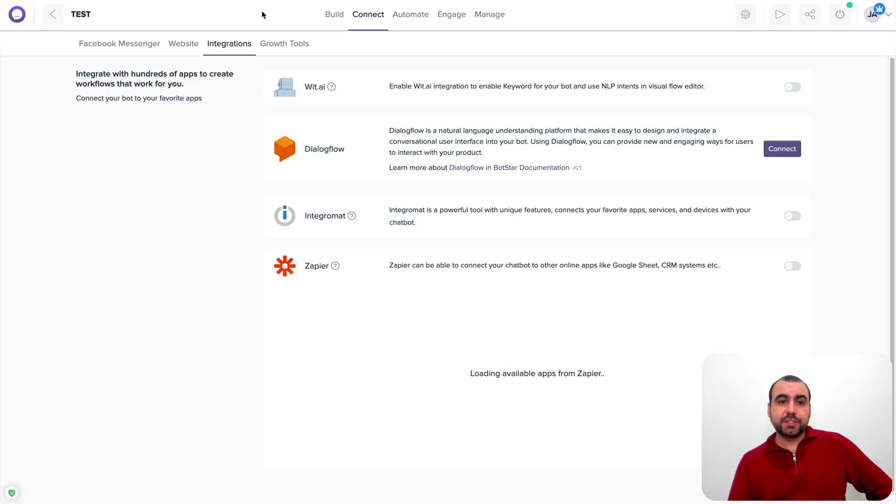
Open Growth Tools and glance at the Bot Landing URL tool before closing it
left_click(283, 43)
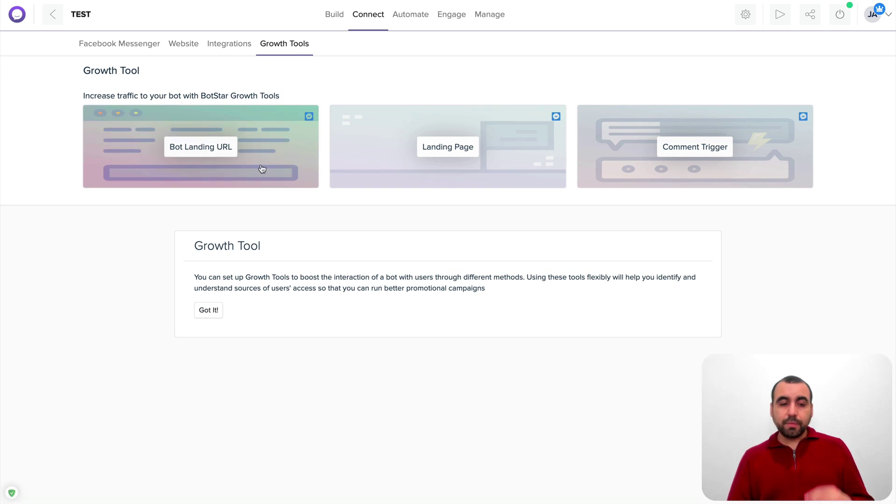
left_click(207, 152)
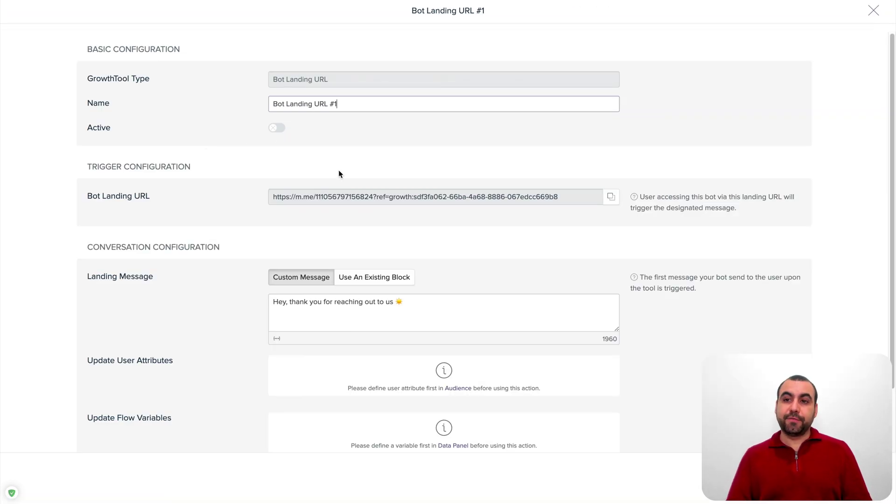
left_click(871, 12)
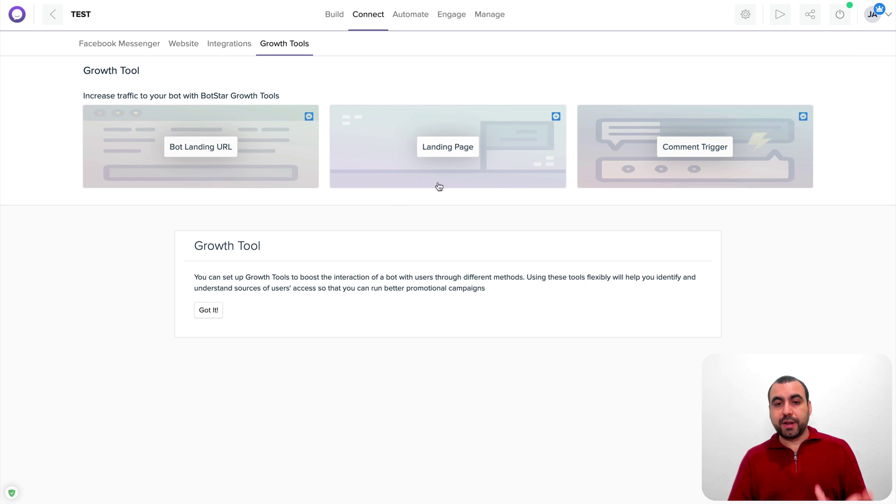
left_click(704, 152)
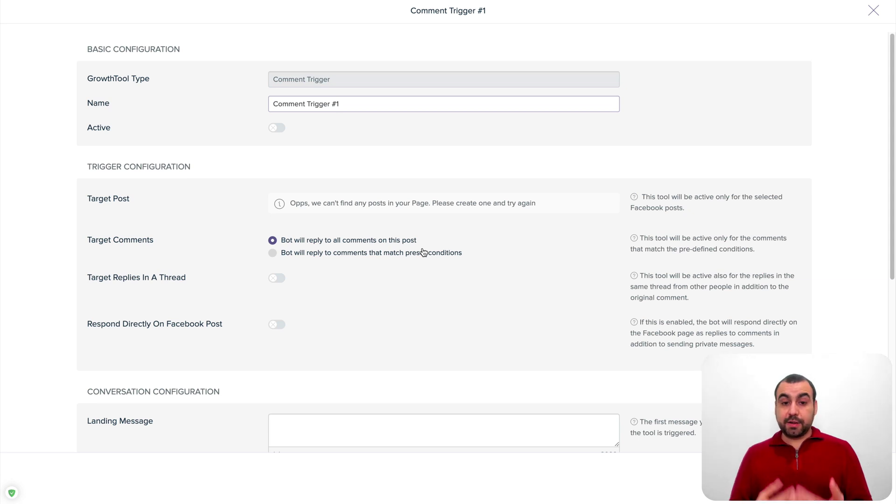
scroll(422, 252, "down", 4)
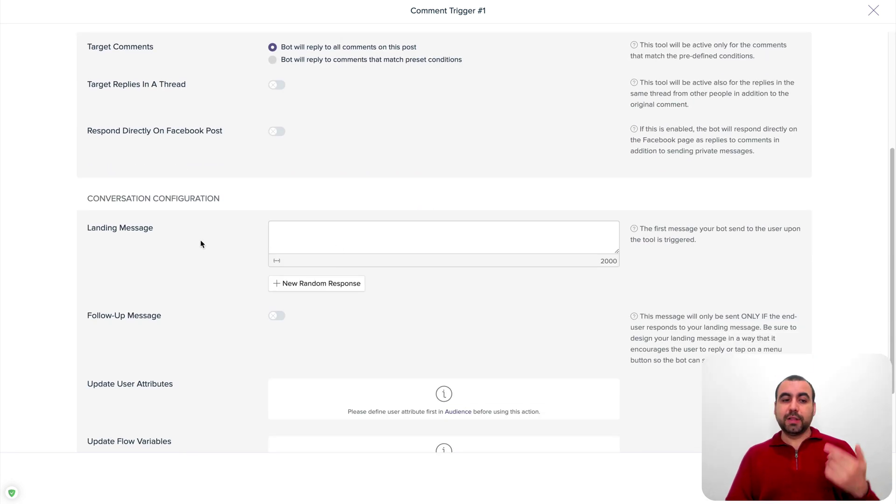
left_click_drag(85, 230, 150, 231)
left_click(154, 232)
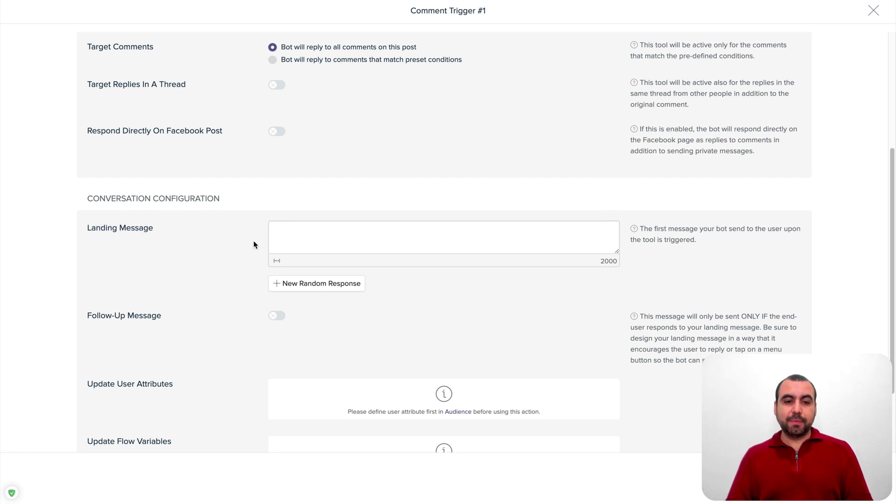
left_click(348, 234)
type("hi")
left_click(357, 283)
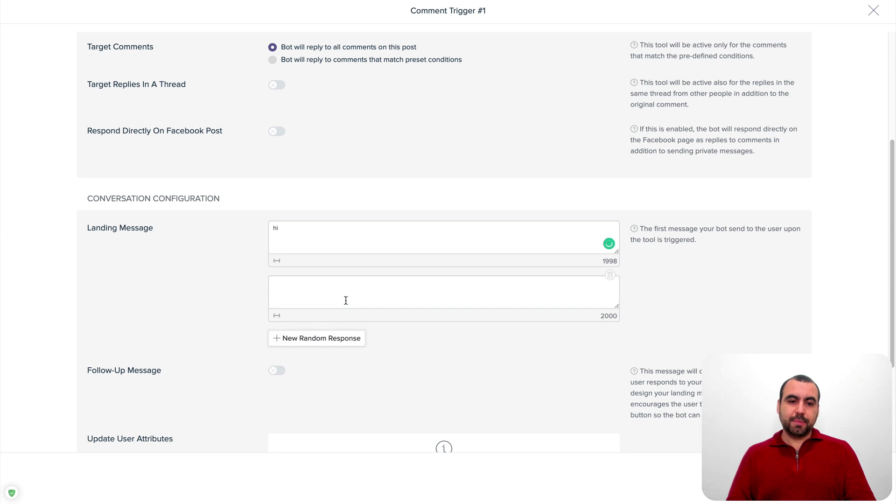
left_click(346, 300)
type("ello")
key("BackSpace")
key("BackSpace")
key("BackSpace")
key("BackSpace")
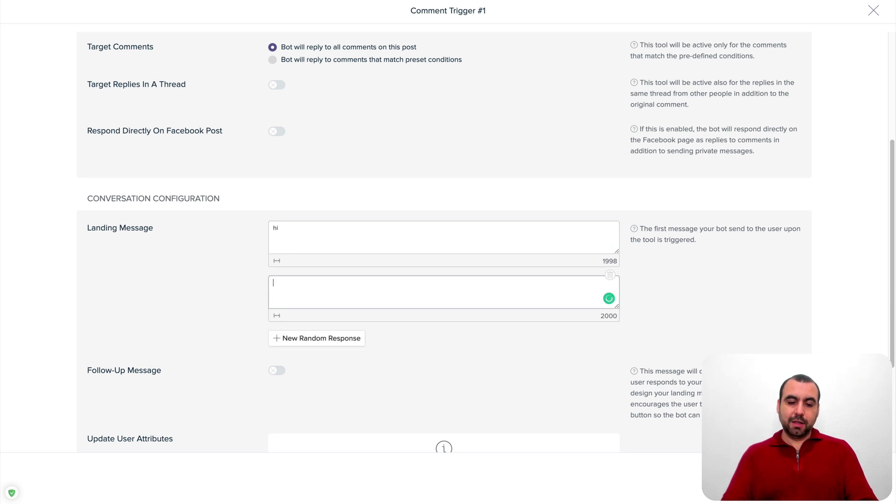
type("helo")
key("BackSpace")
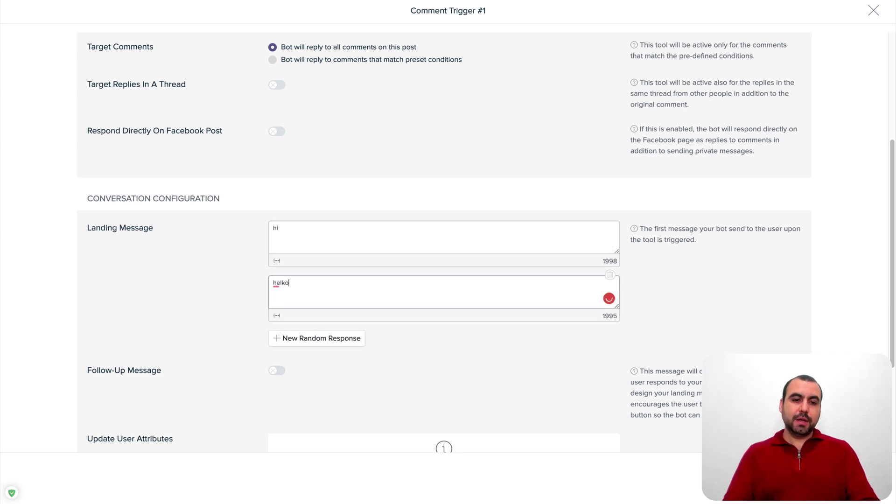
type("h")
key("BackSpace")
key("BackSpace")
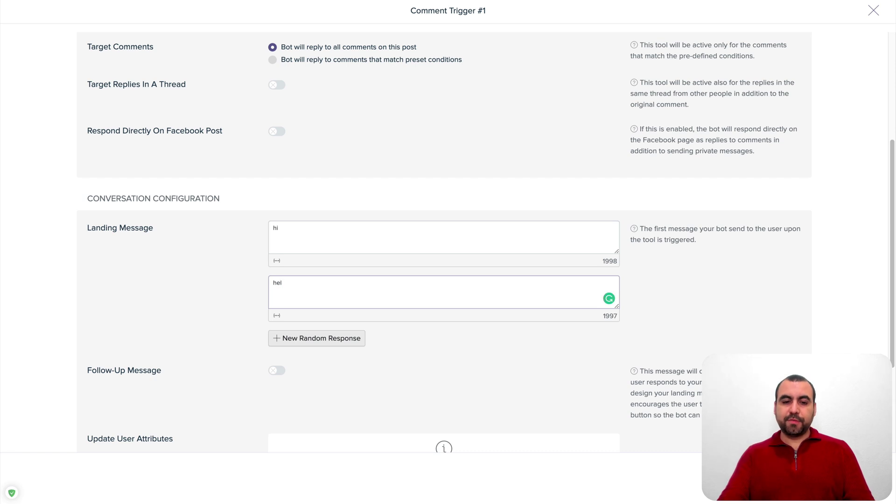
type("llo")
scroll(609, 208, "up", 5)
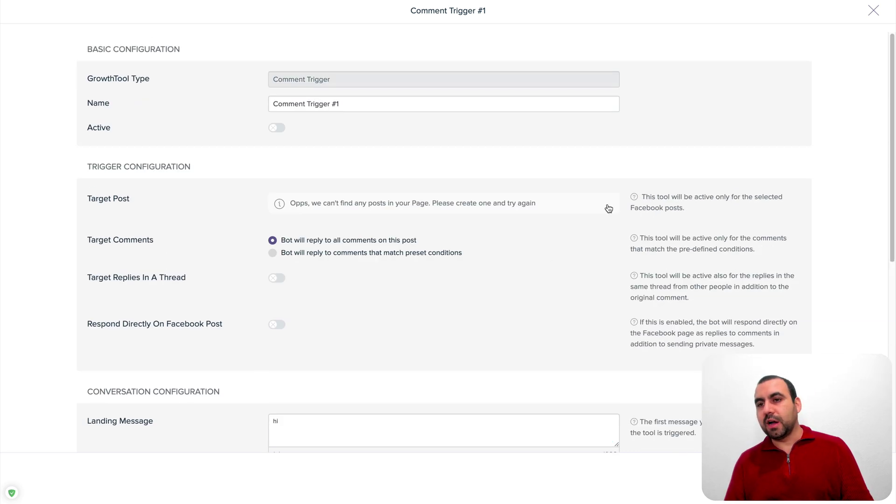
left_click(874, 10)
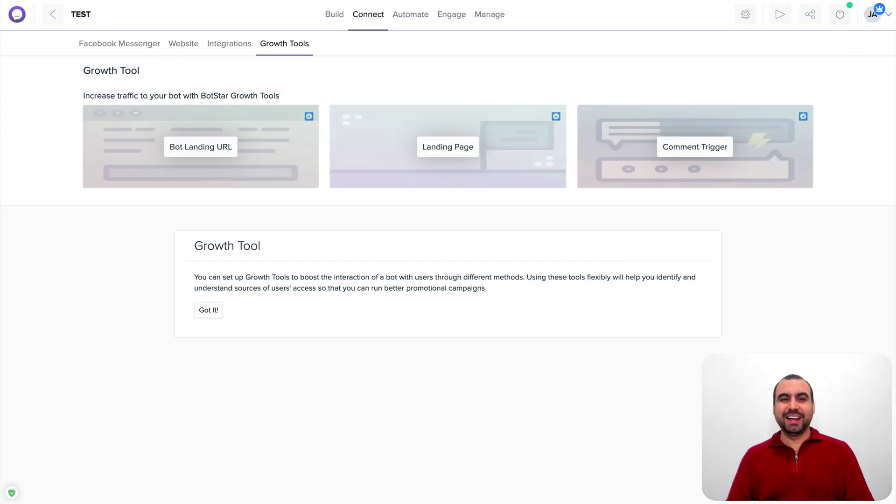
Return to Build and open the CMS section from the sidebar
left_click(334, 14)
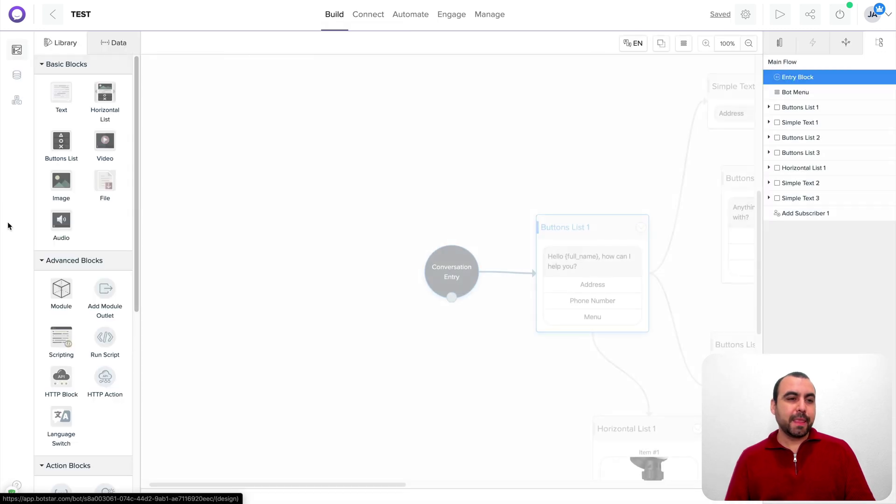
left_click(21, 73)
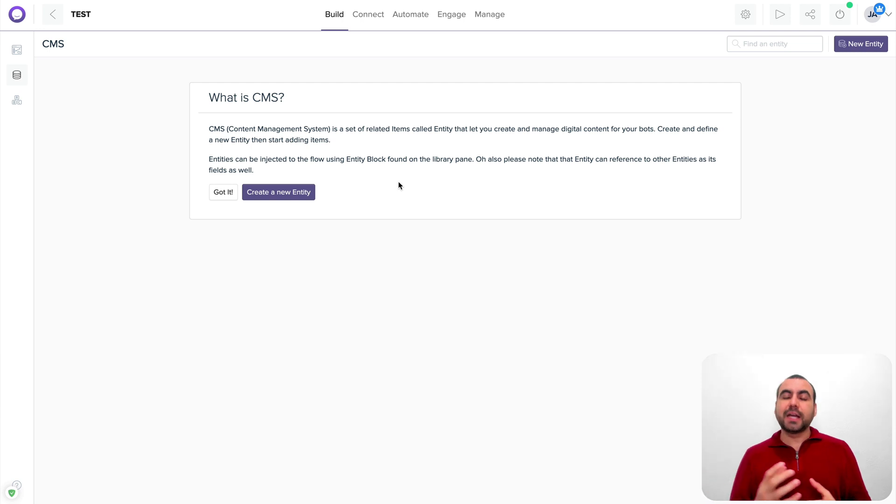
In Keywords, create a new English (EN) keyword set named TEST
left_click(19, 105)
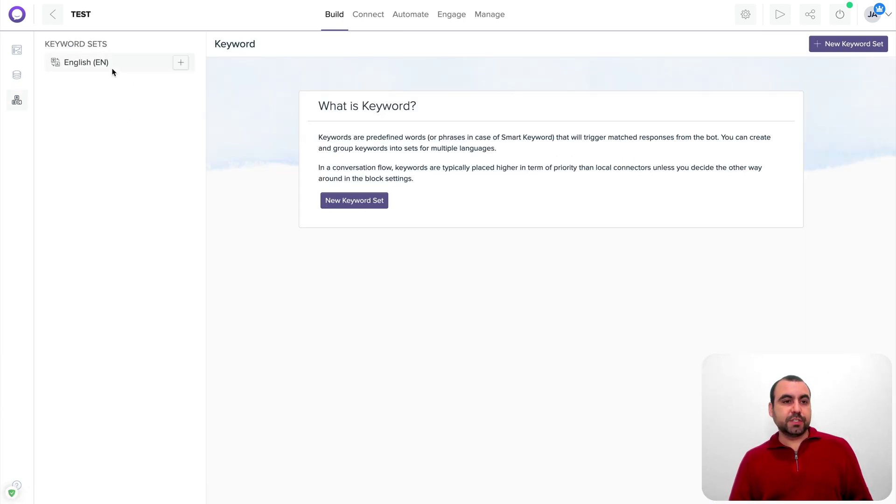
left_click(181, 65)
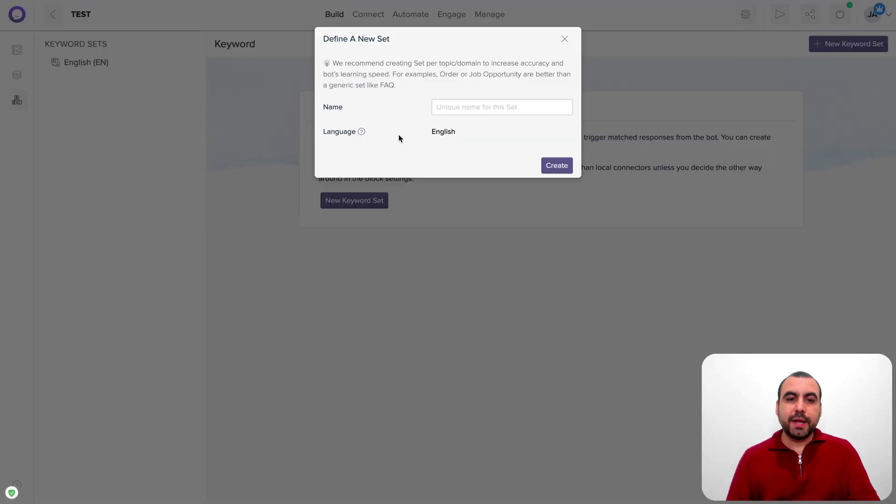
type("TEST")
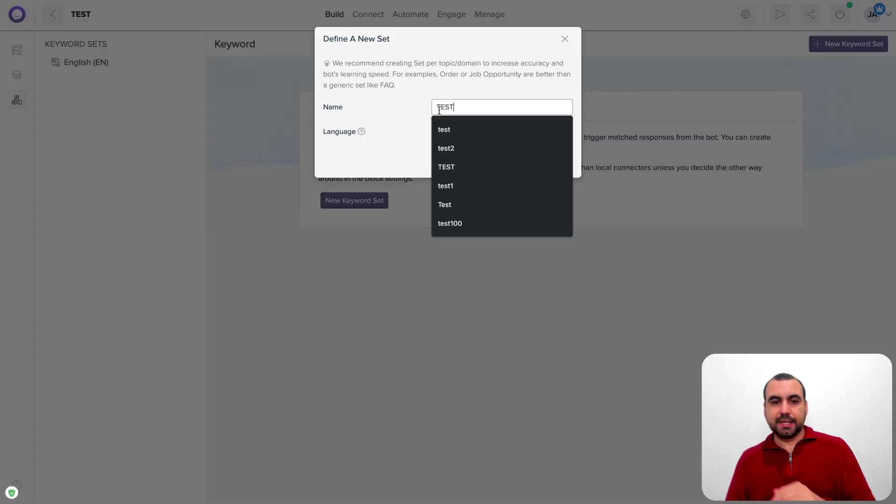
left_click(397, 111)
left_click(555, 166)
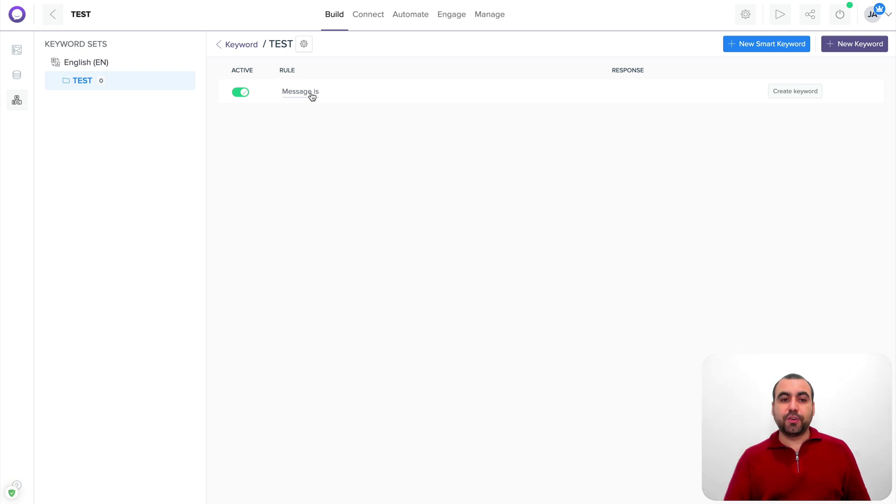
Add a 'Message contains' rule with the keyword MAD
left_click(312, 96)
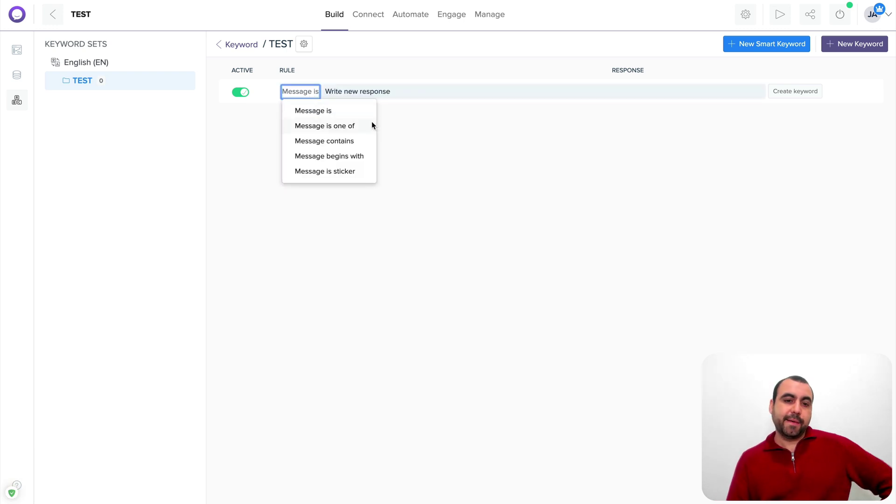
left_click(314, 142)
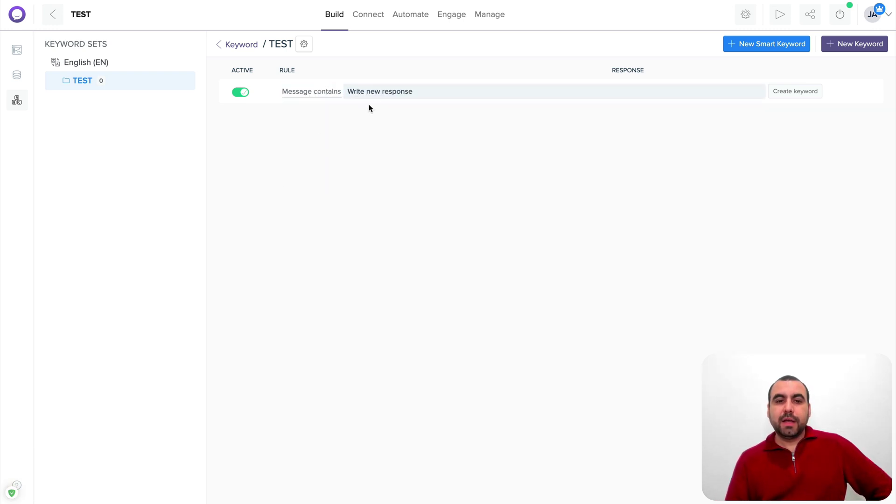
left_click(387, 91)
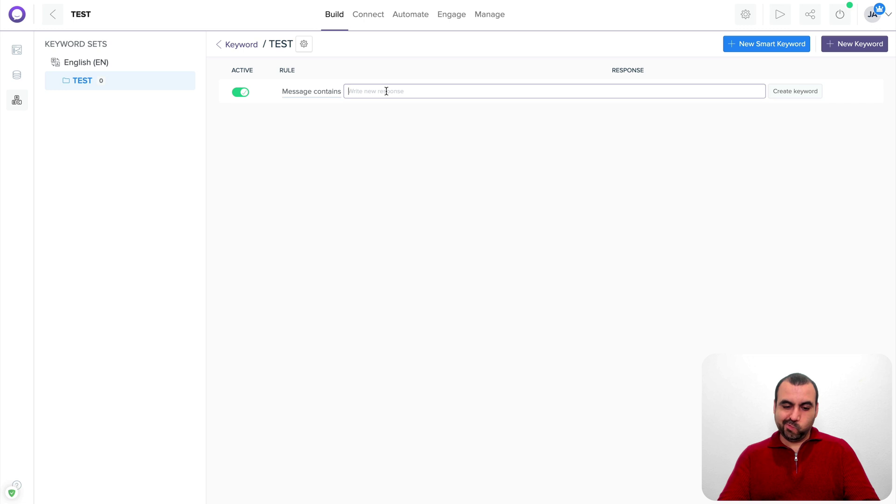
type("MAD")
key("Return")
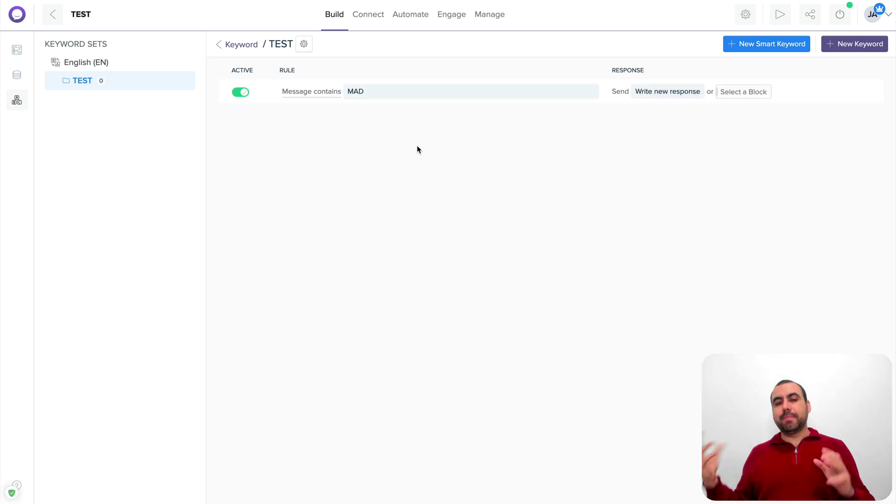
Give MAD the text reply 'We are sorry here that, how can we help' and remove the empty row
left_click(675, 90)
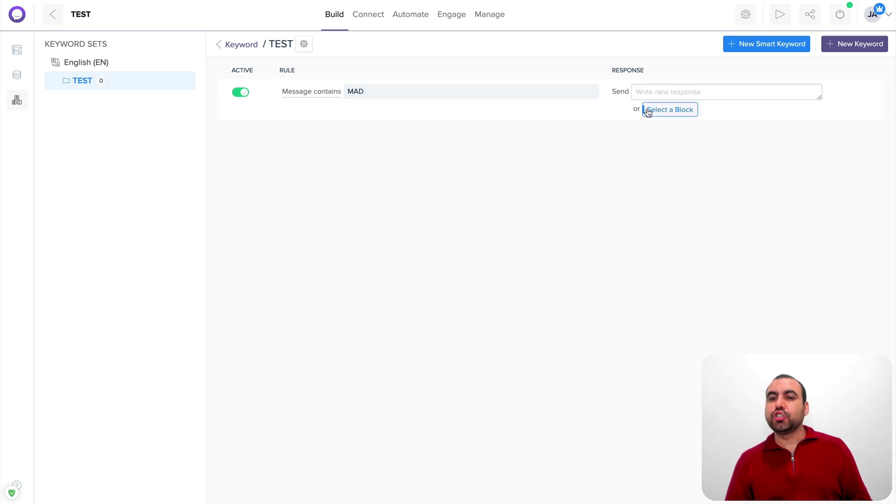
left_click(679, 91)
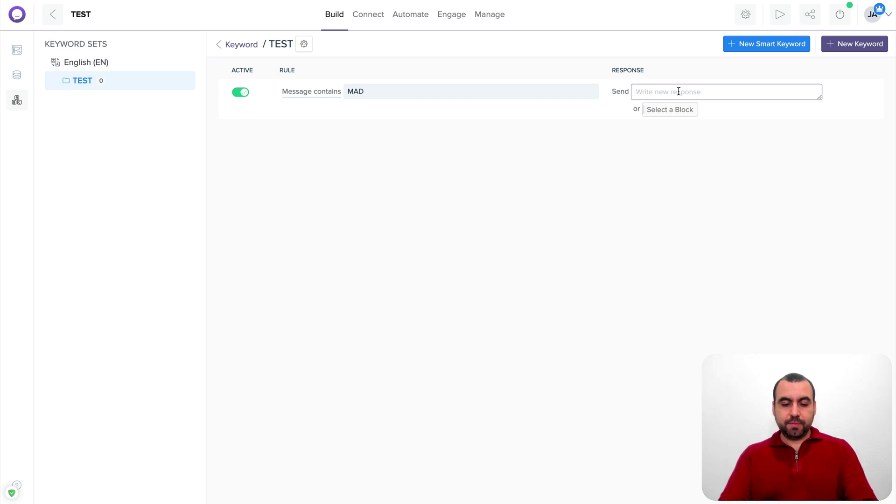
type("We are sorry ")
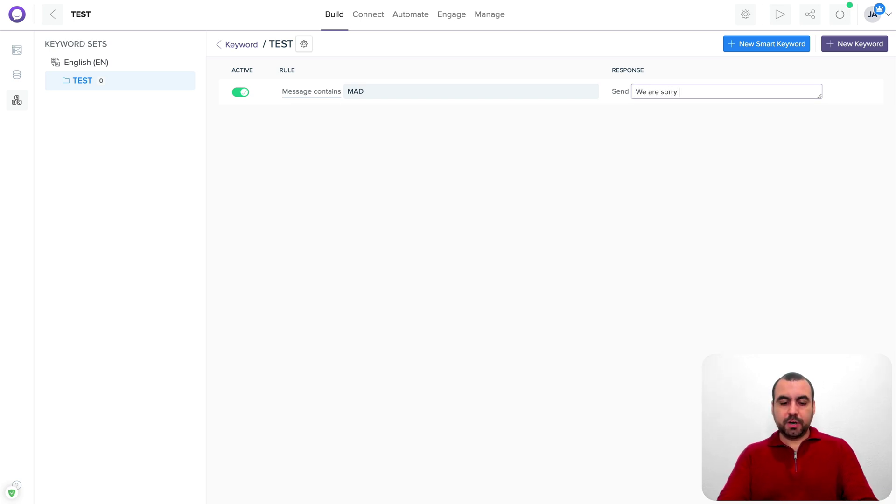
type("here that, ")
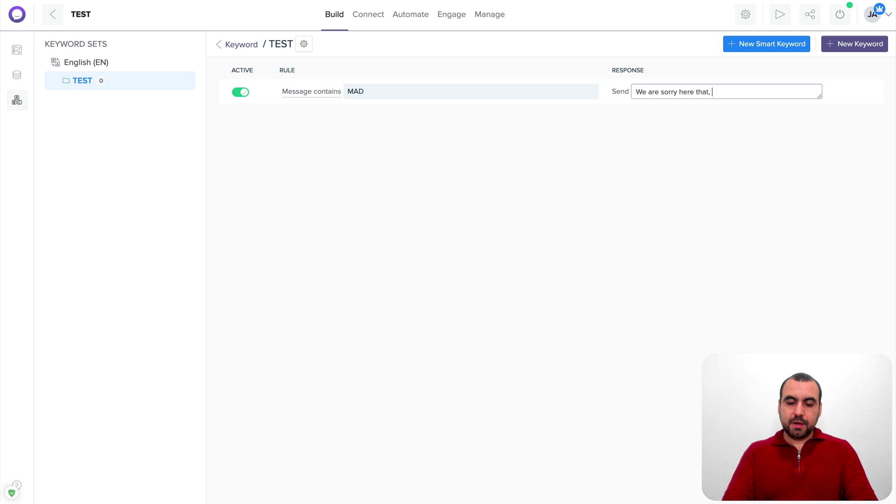
type("how can we ")
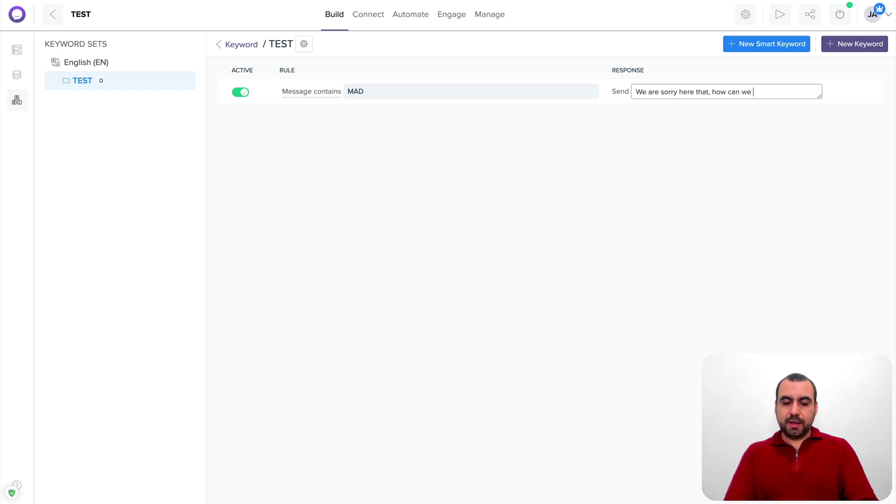
type("help")
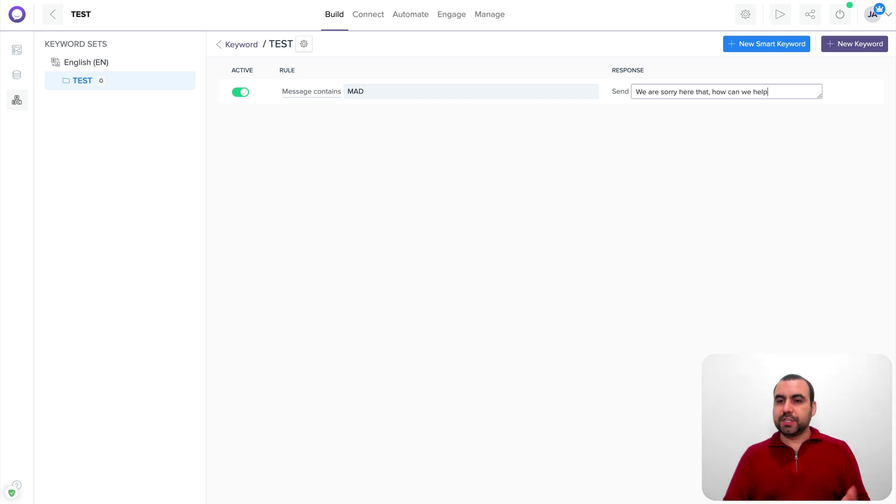
key("Return")
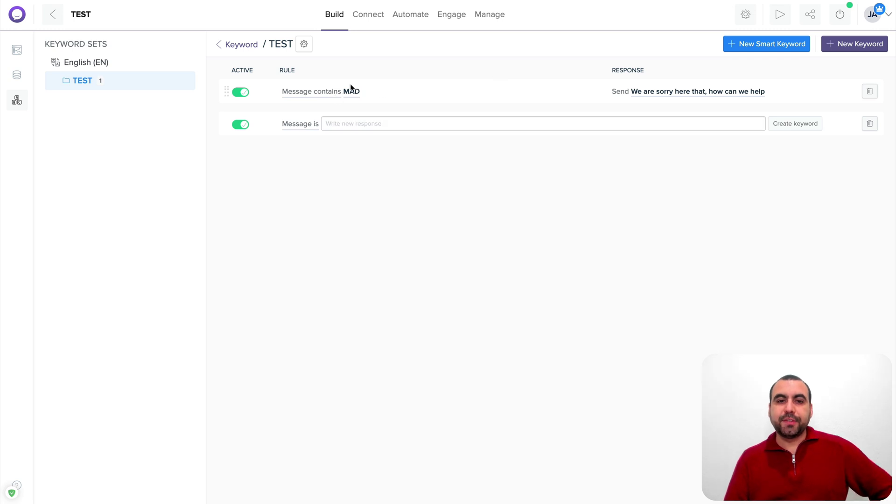
left_click(868, 124)
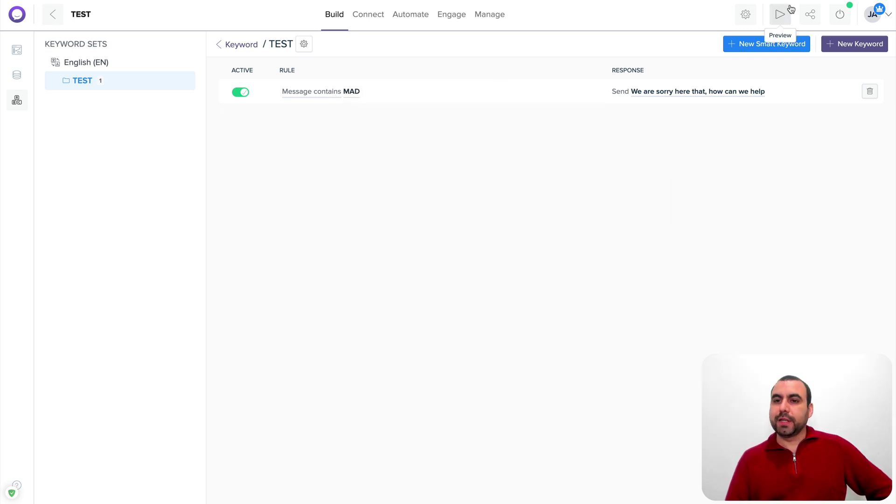
Send 'I AM REALLY MAD' in the bot preview to confirm the sorry reply, then close the preview
left_click(780, 14)
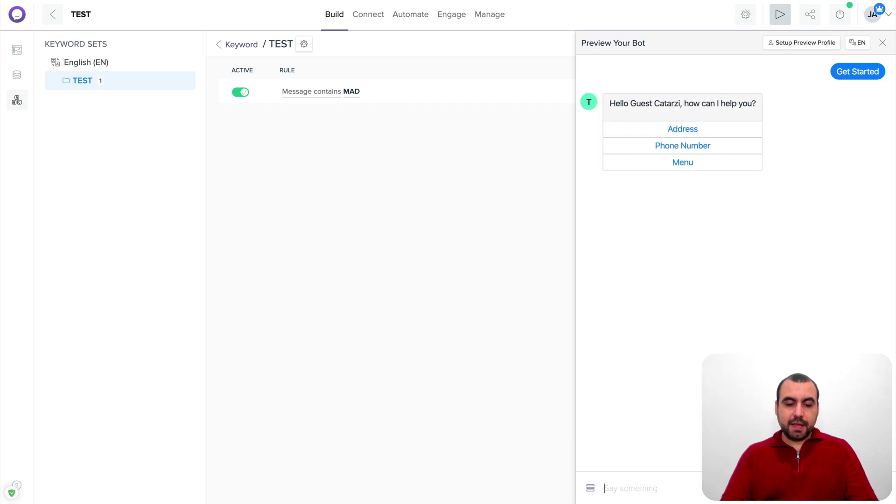
type("MAD")
key("BackSpace")
key("BackSpace")
key("BackSpace")
type("I AM REAL")
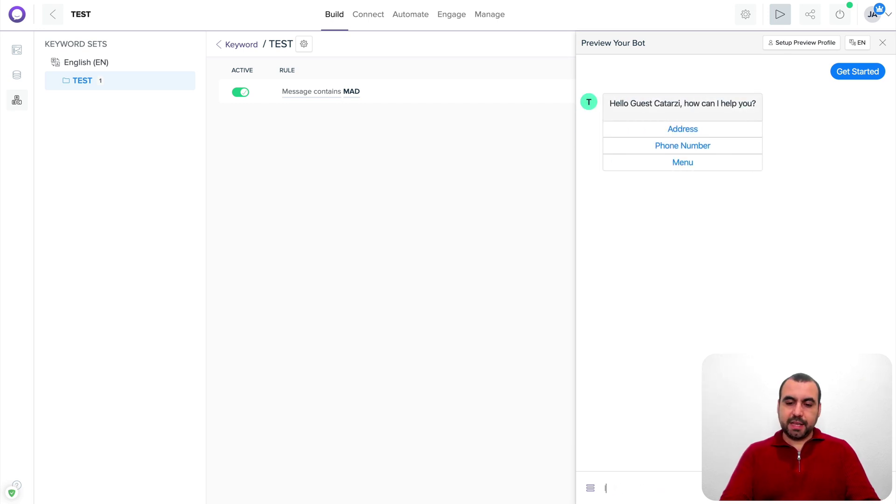
type("LY MAD")
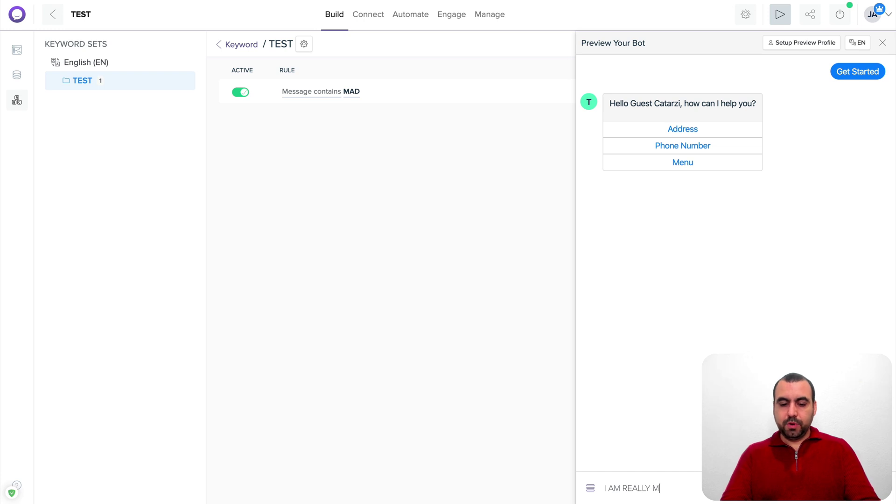
key("Return")
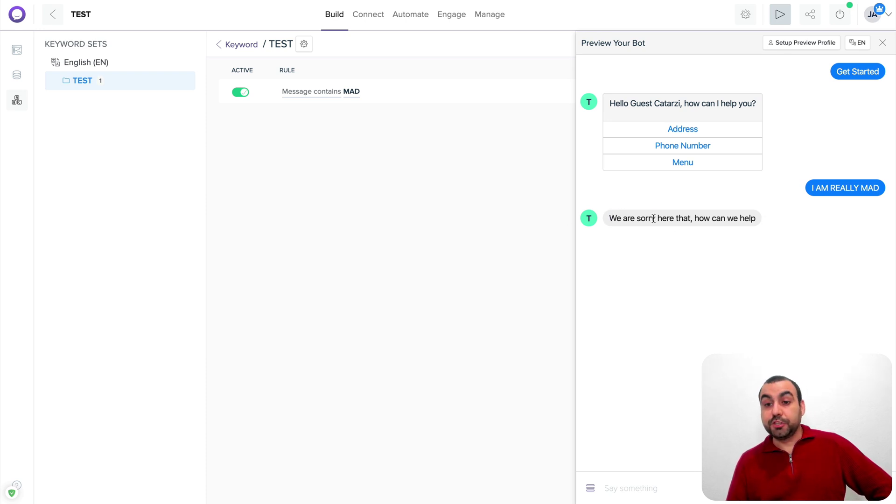
left_click(883, 42)
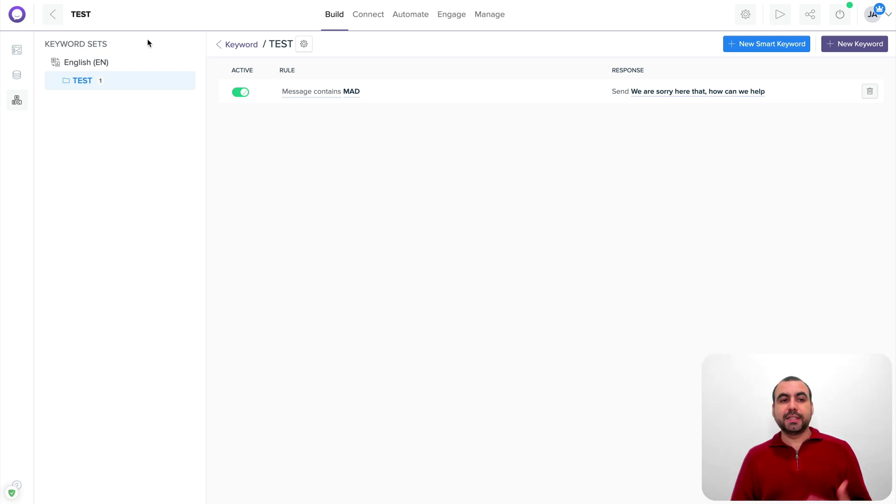
Return to the flow editor, pan across the flow blocks, and bring up the Campaigns templates page
left_click(17, 49)
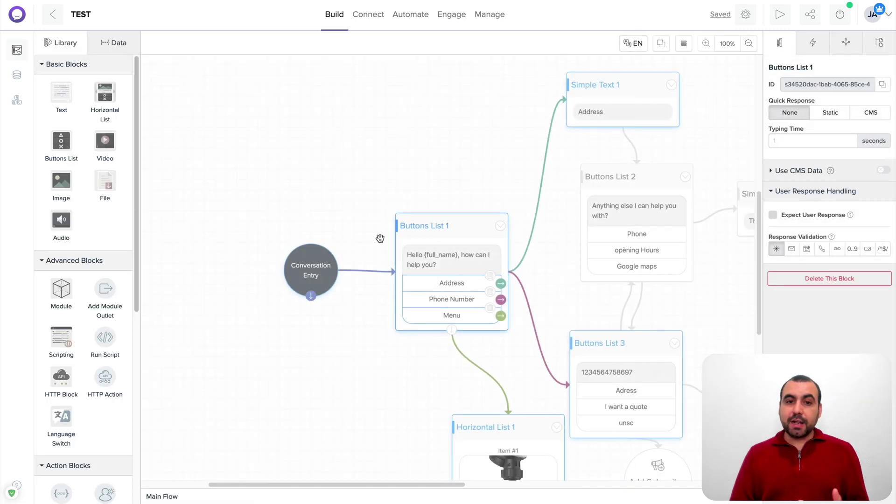
left_click_drag(429, 187, 272, 106)
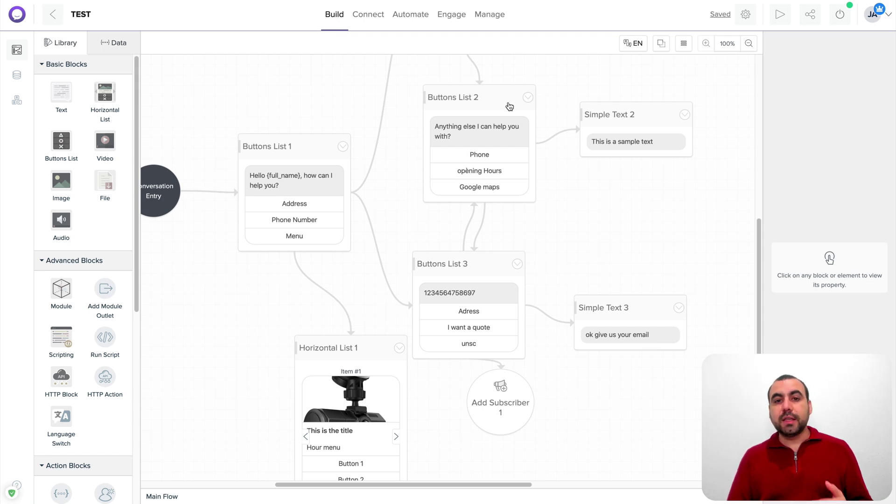
left_click(411, 16)
View the Connect tab's Messenger settings, then return to the TEST flow canvas under Build
mouse_move(399, 18)
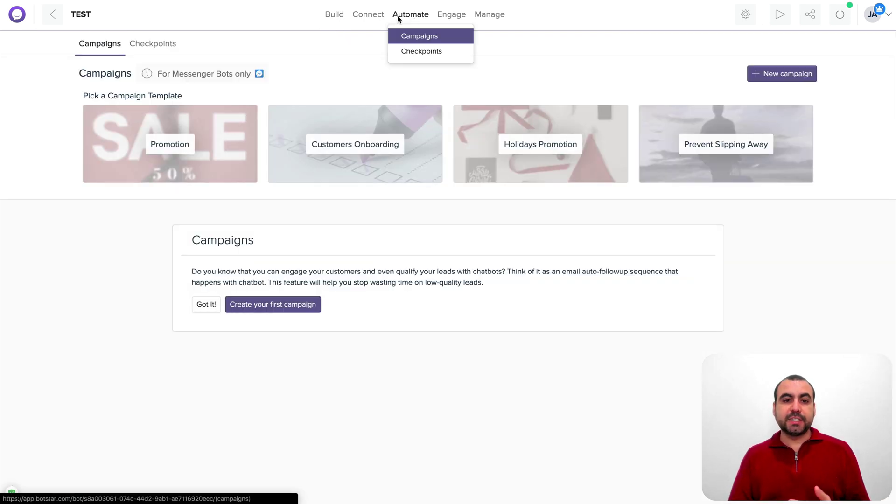
left_click(365, 17)
left_click(330, 19)
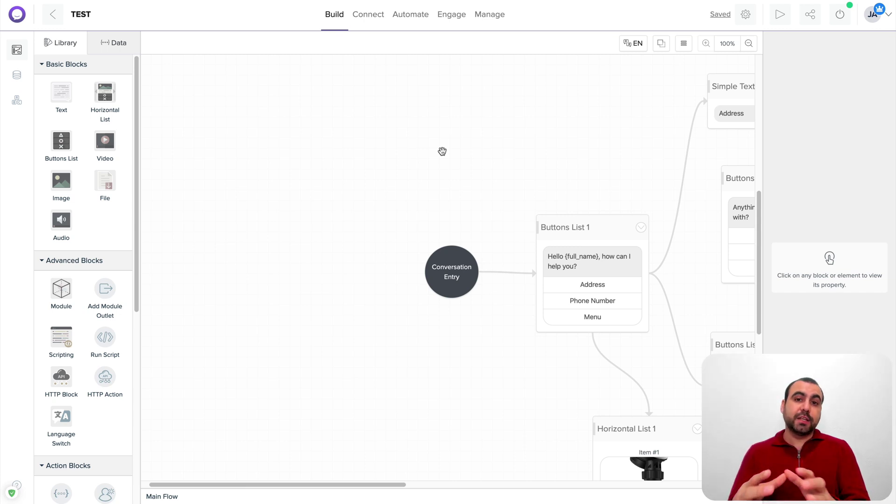
scroll(127, 370, "down", 5)
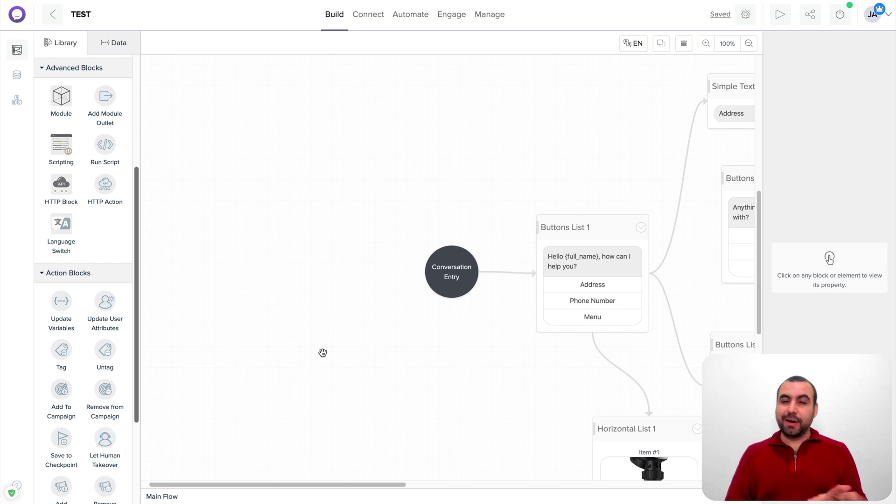
scroll(322, 354, "up", 8)
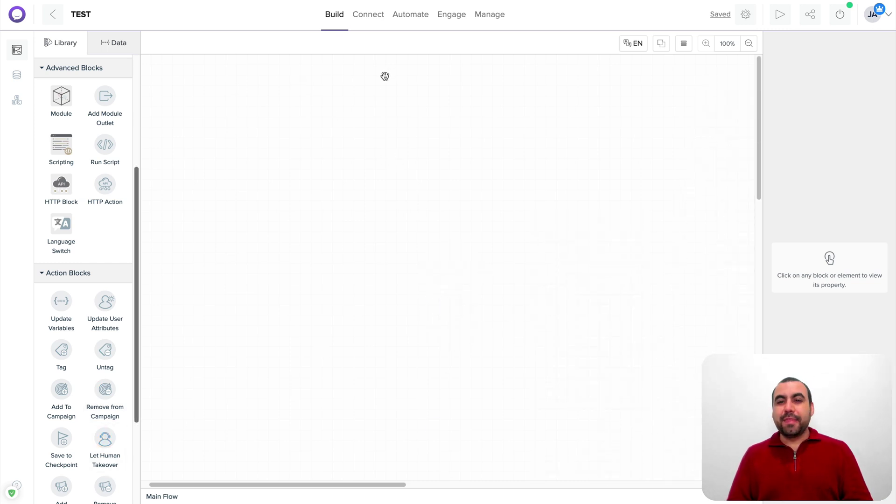
scroll(382, 131, "down", 10)
scroll(382, 130, "right", 5)
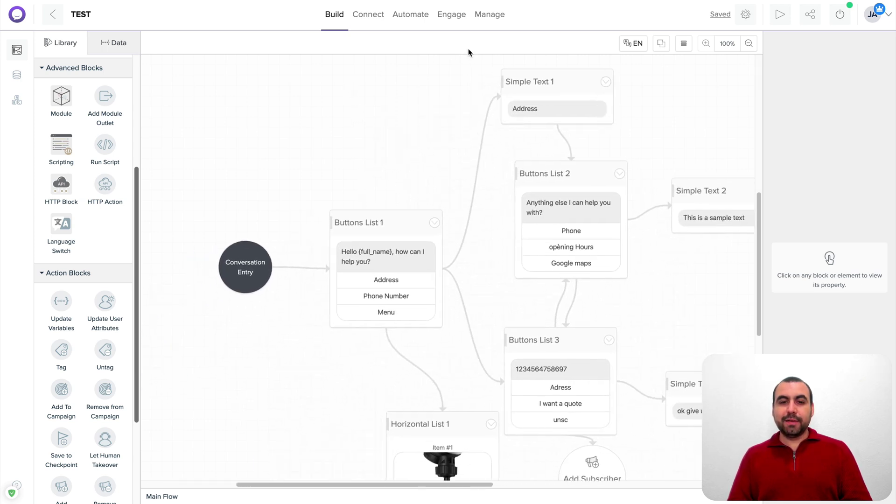
left_click_drag(464, 172, 453, 121)
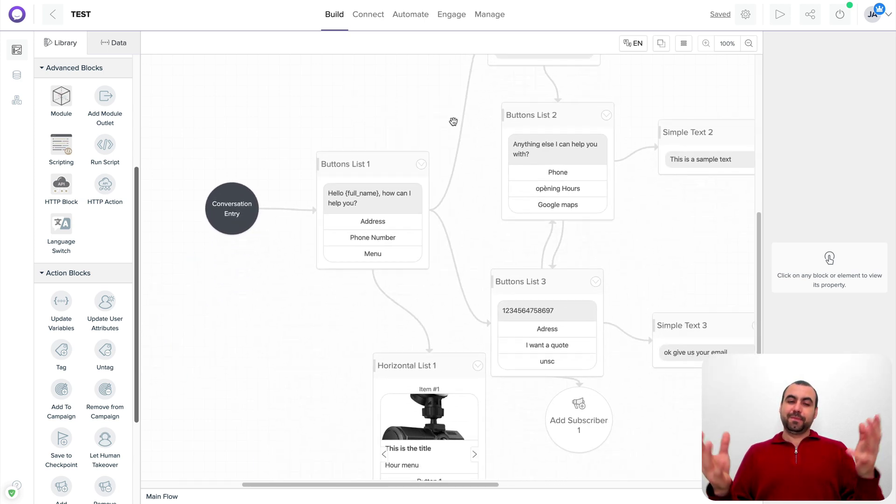